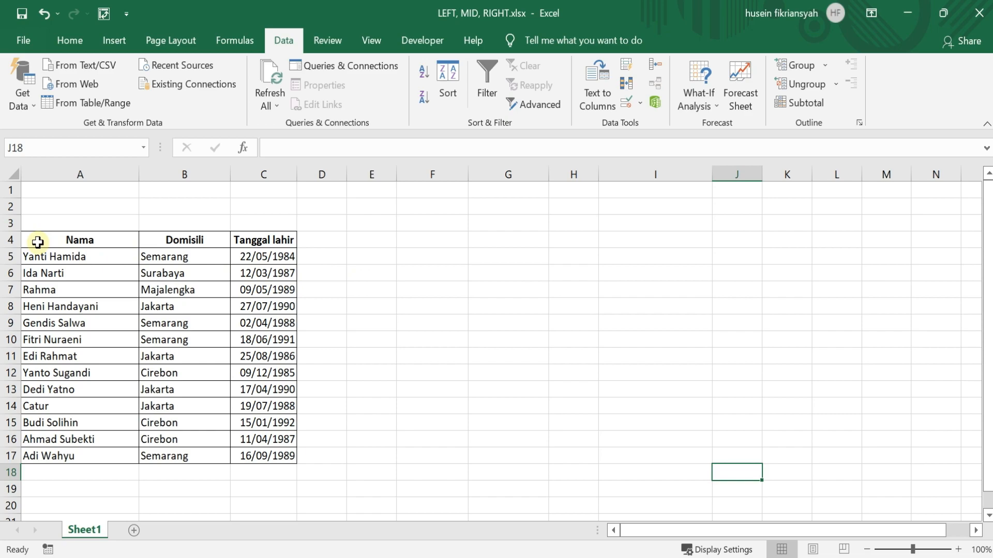
drag(38, 242, 279, 455)
click(467, 372)
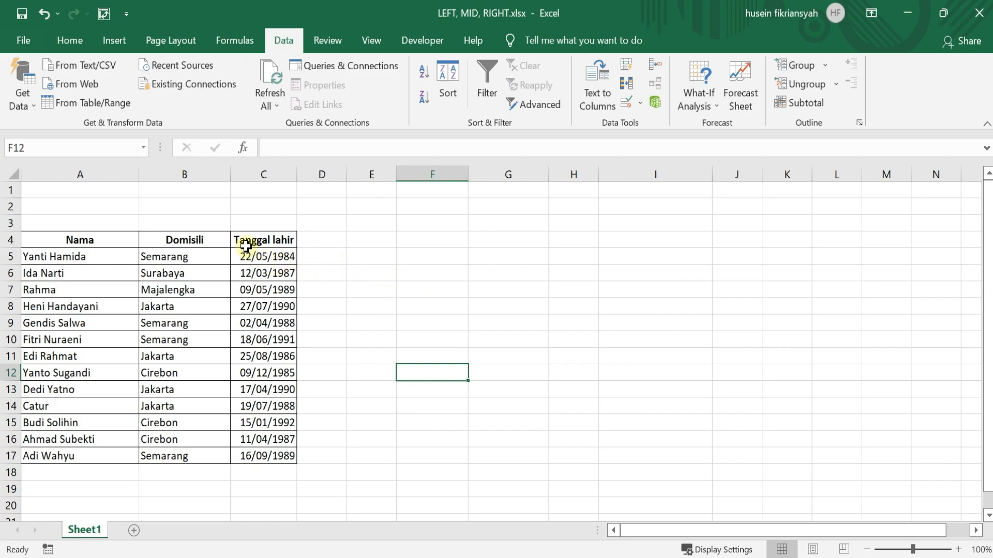
drag(259, 238, 270, 452)
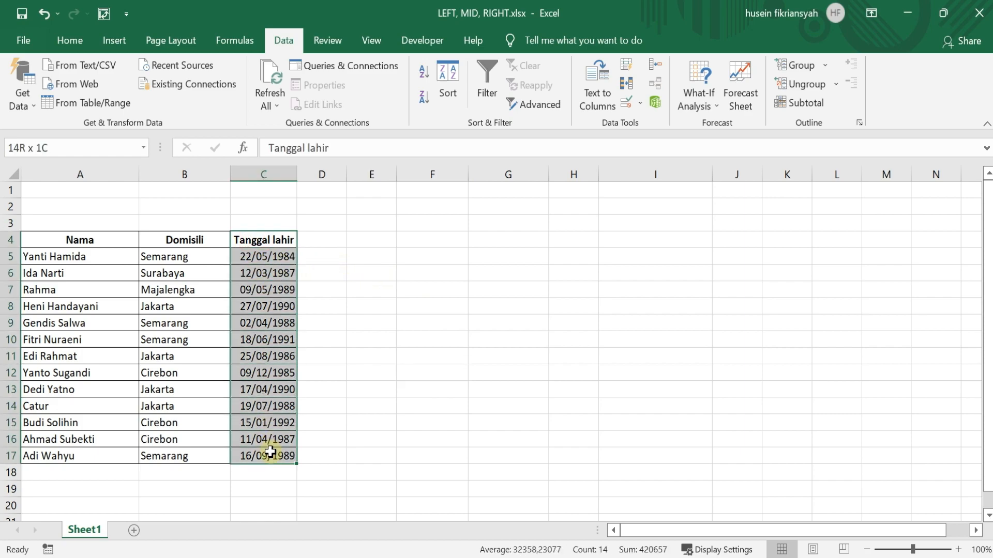
click(360, 269)
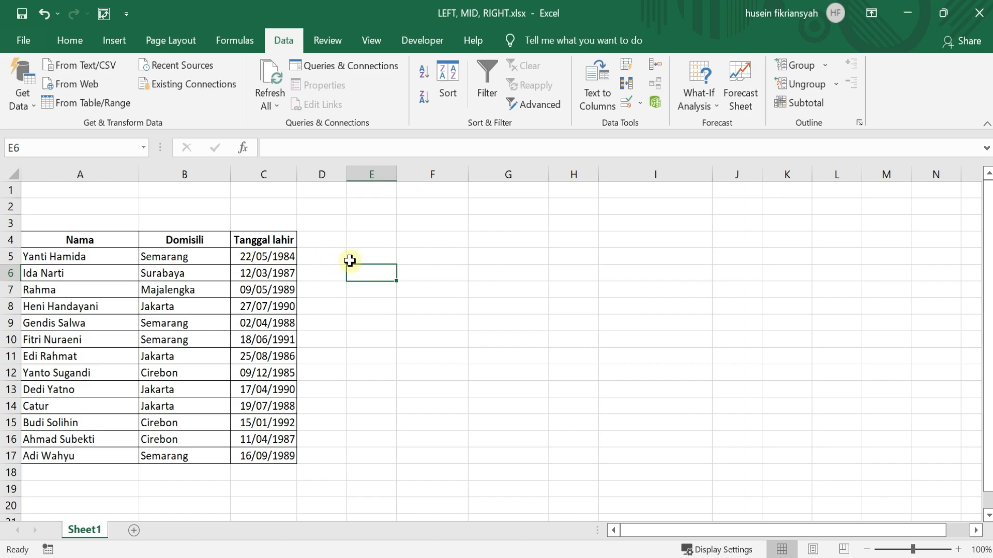
- Enter the headings Tanggal, Bulan and Tahun in cells E4, F4 and G4
click(370, 239)
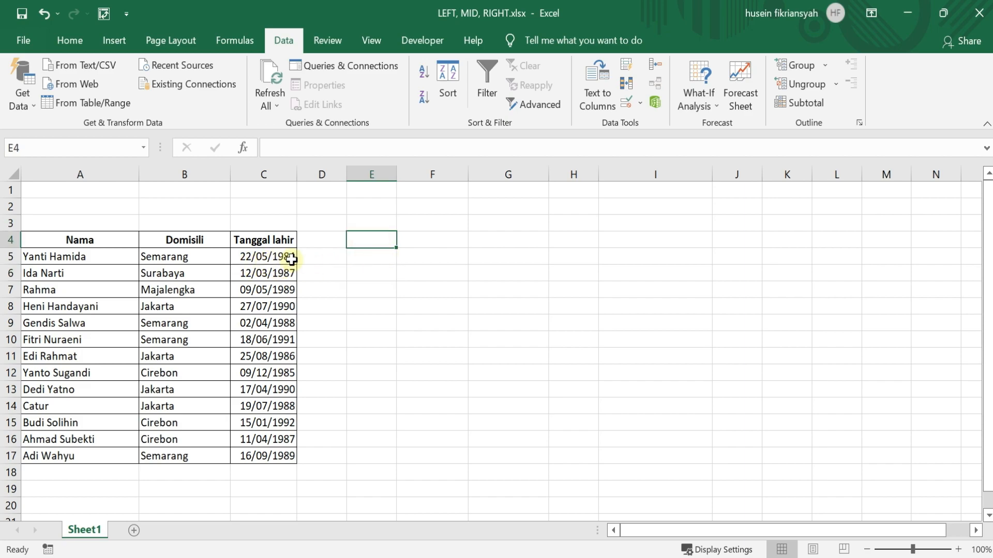
text(Tanggal)
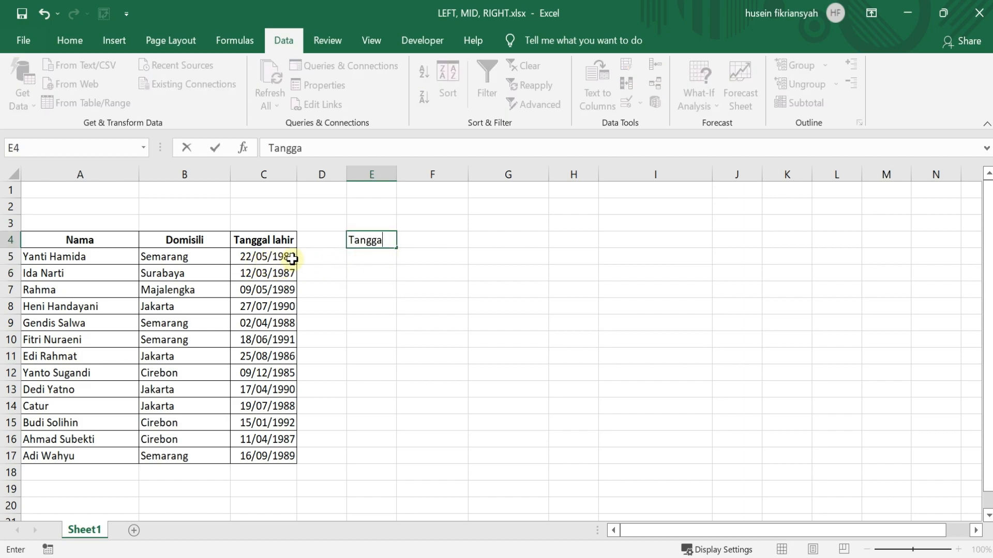
key(Tab)
text(Bulan)
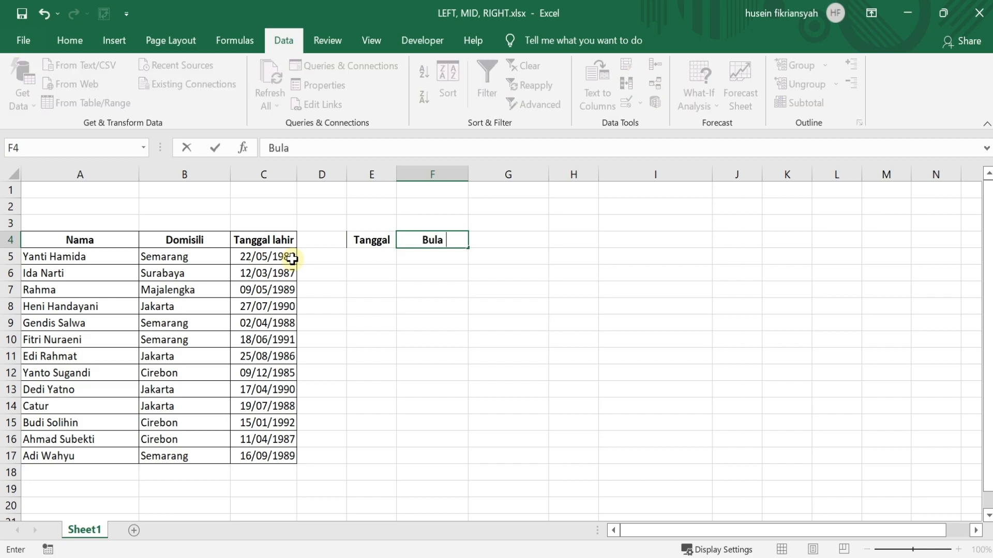
key(Tab)
text(Tahun)
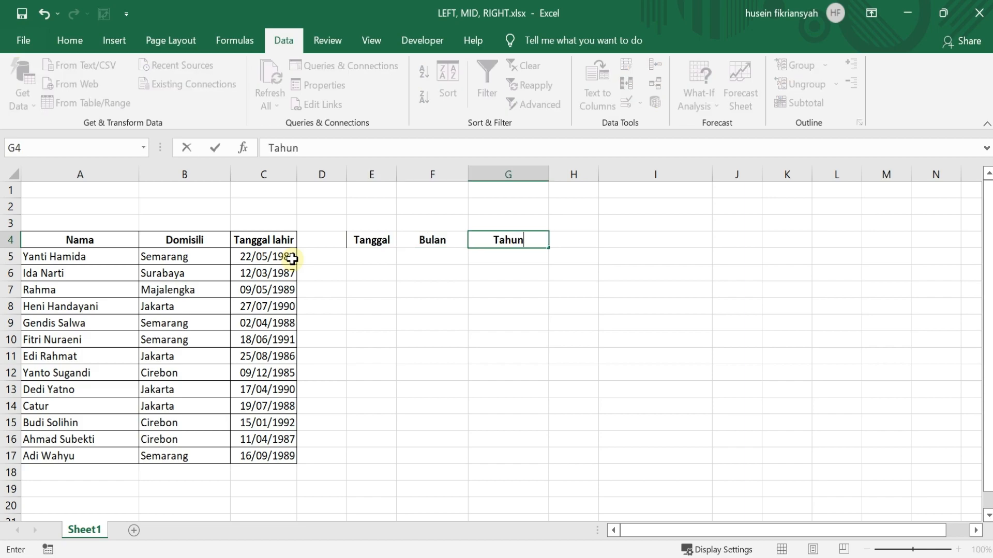
click(521, 323)
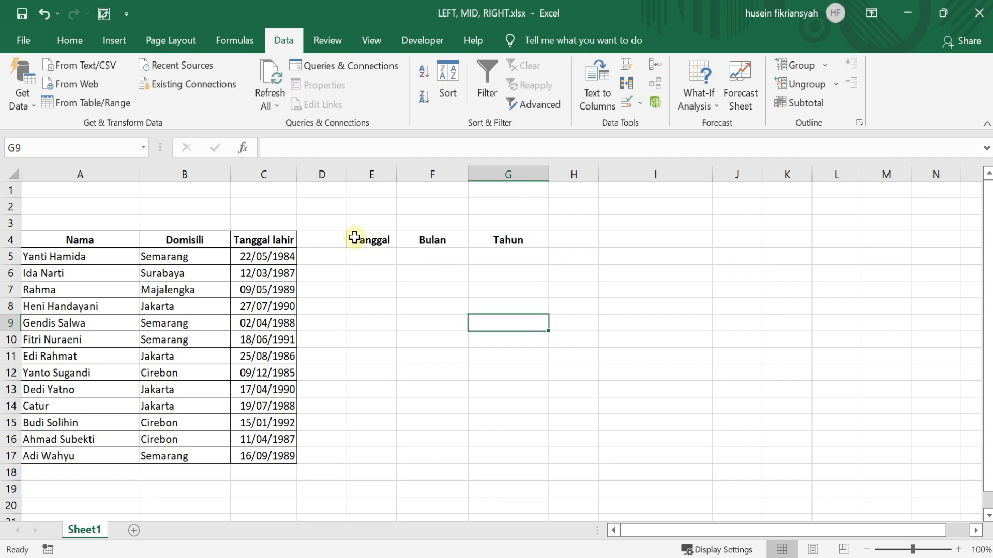
- Apply all borders to the range E4:G17 to form a table under the Tanggal, Bulan and Tahun headings
drag(354, 237, 508, 239)
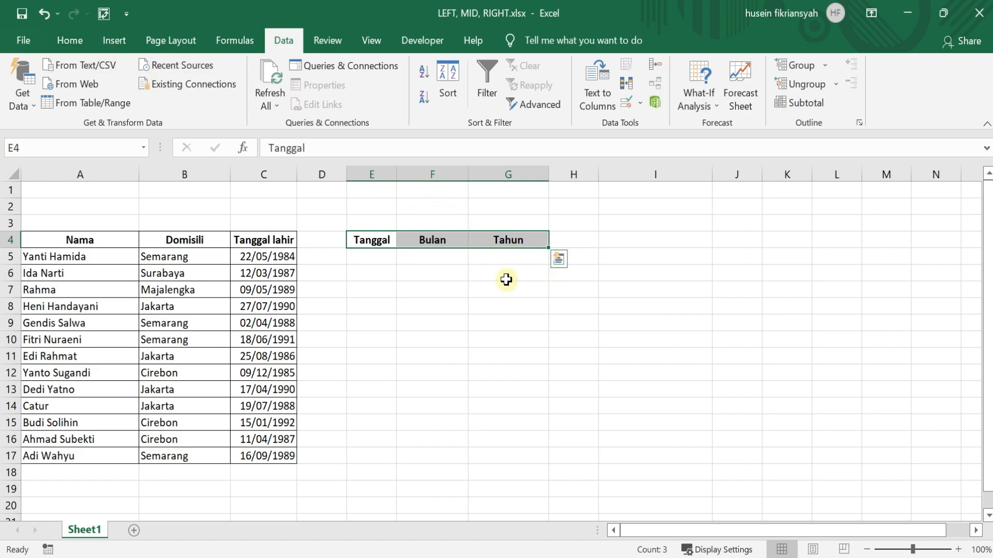
click(400, 277)
drag(370, 247, 508, 455)
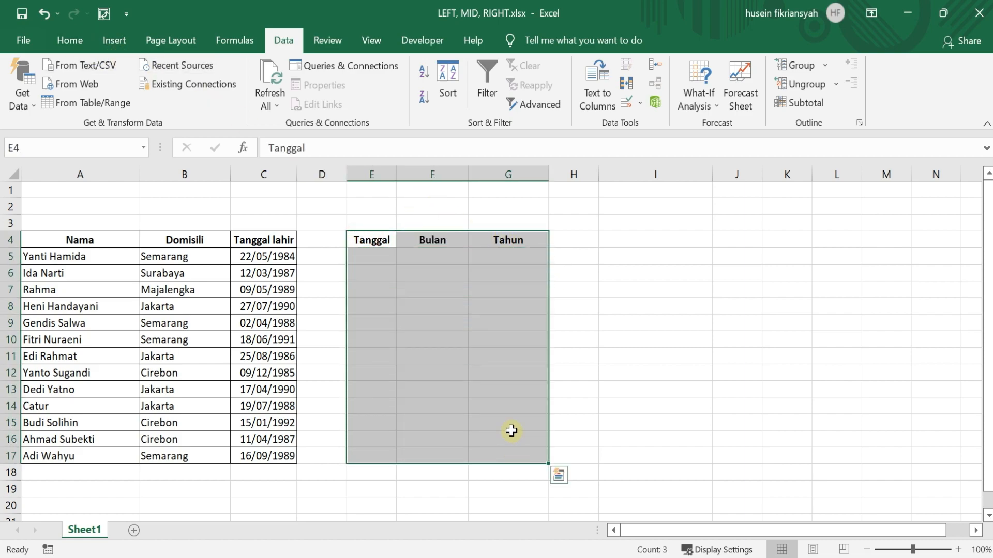
click(70, 41)
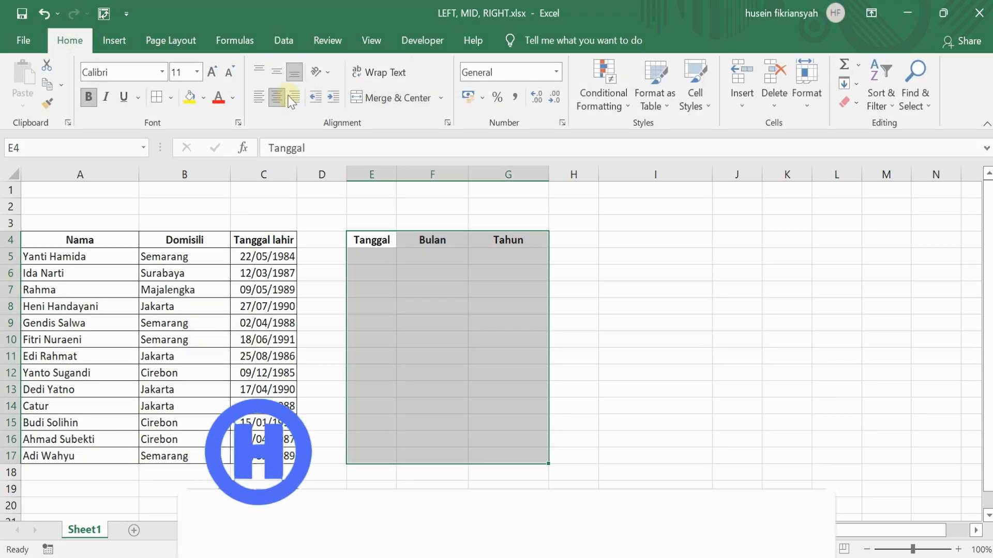
click(156, 98)
click(604, 273)
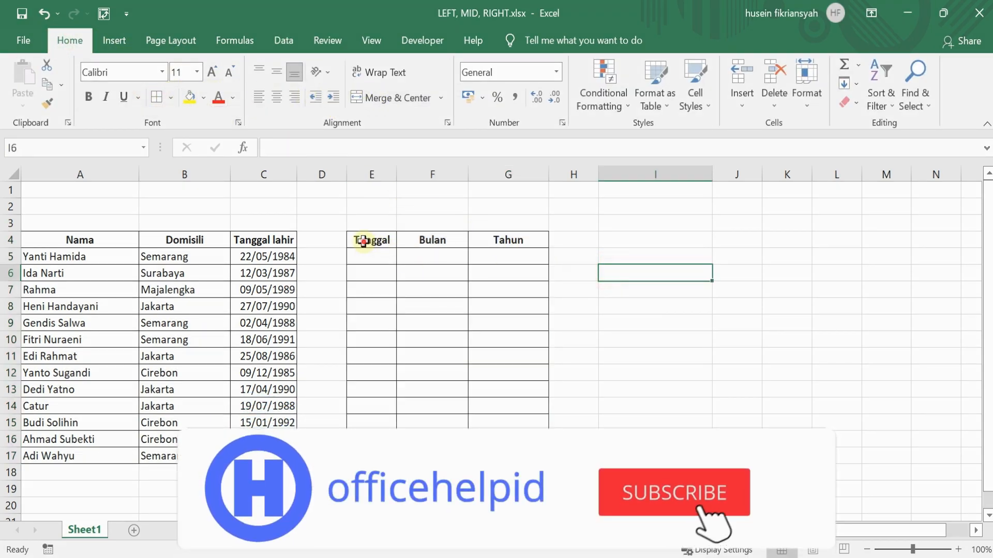
drag(355, 240, 507, 237)
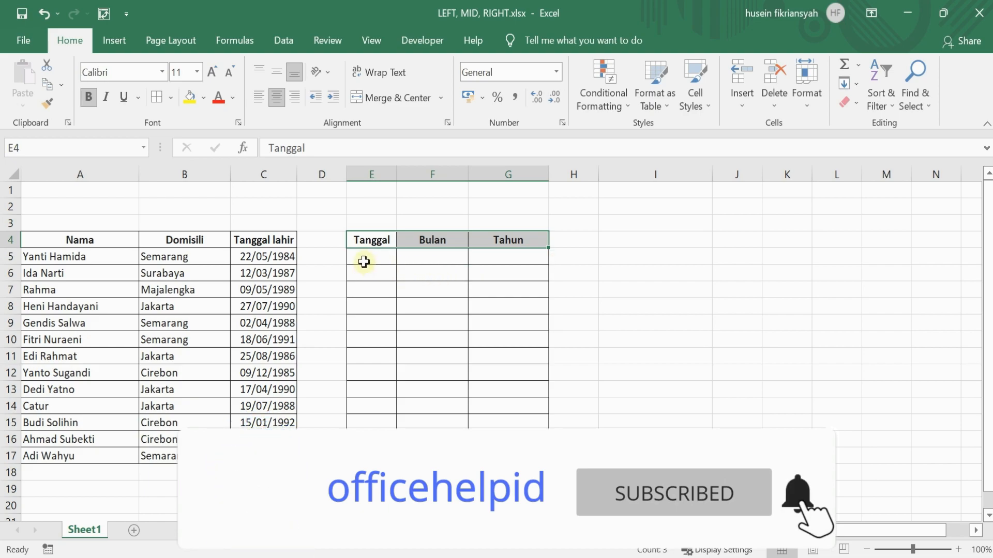
click(272, 257)
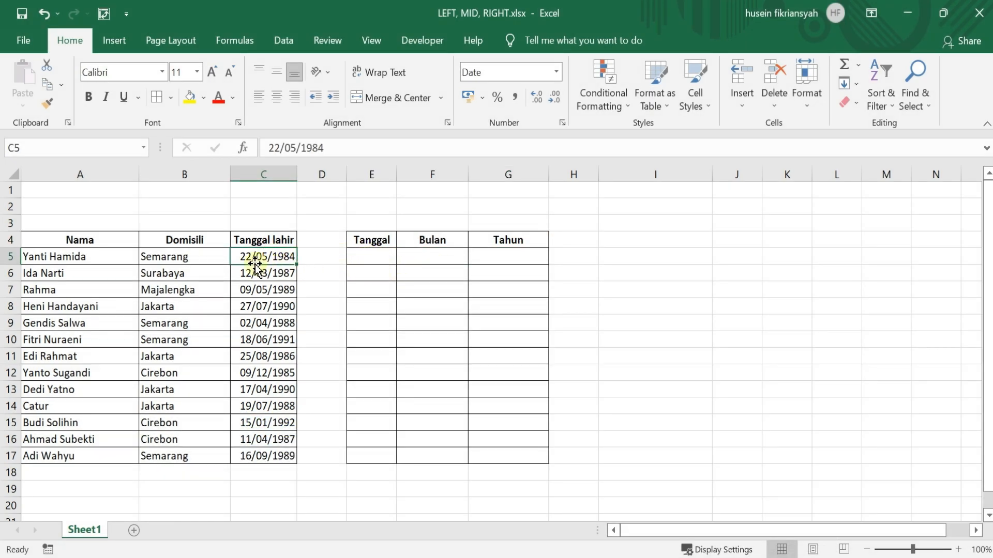
click(375, 256)
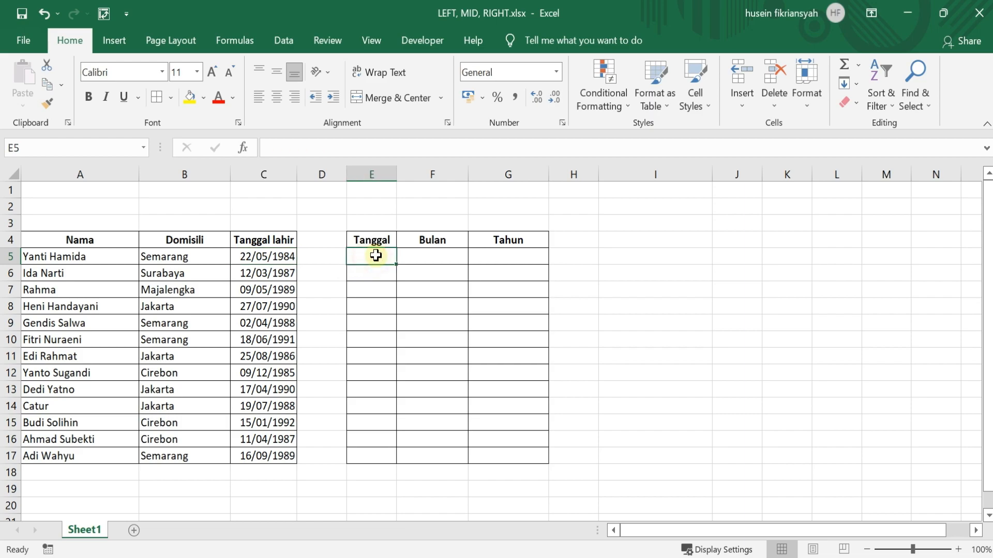
click(449, 257)
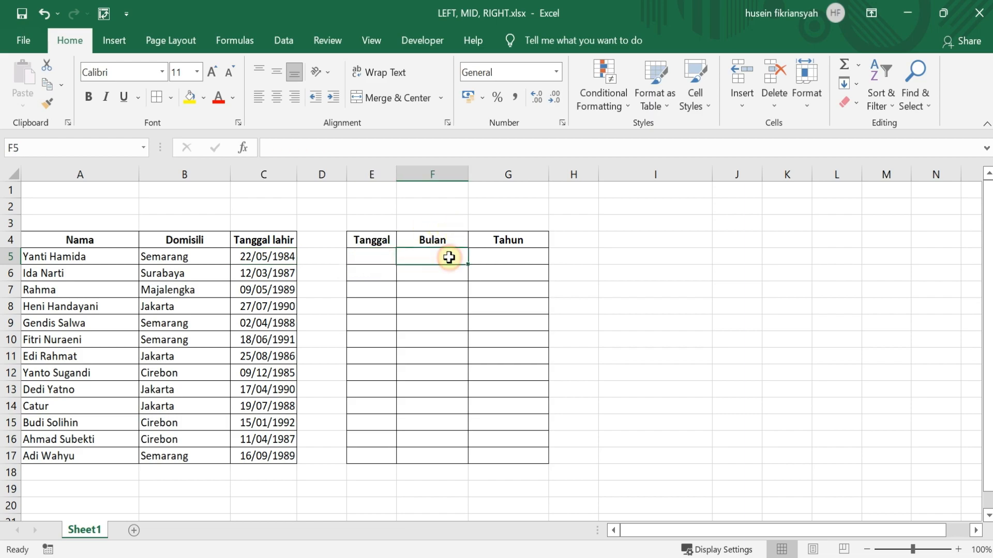
click(506, 256)
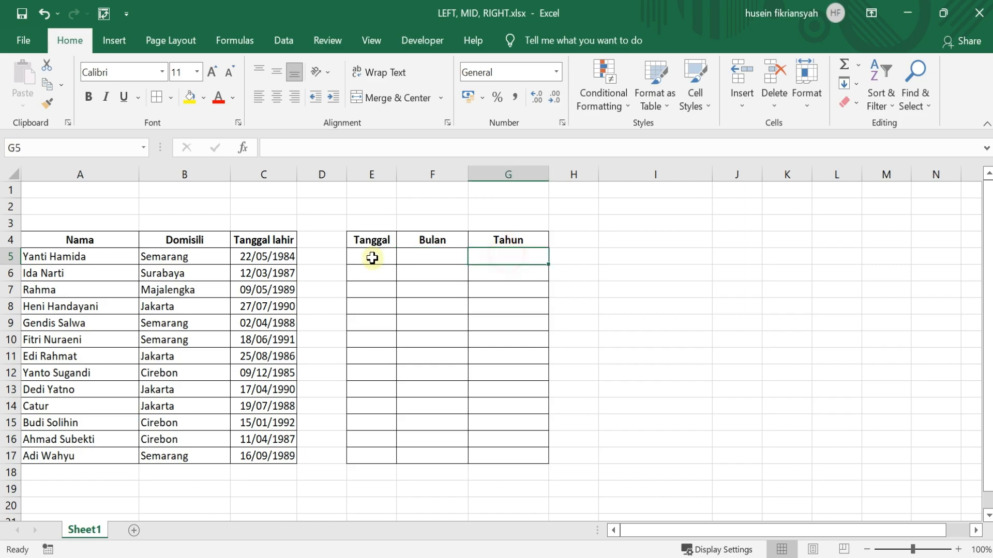
click(286, 258)
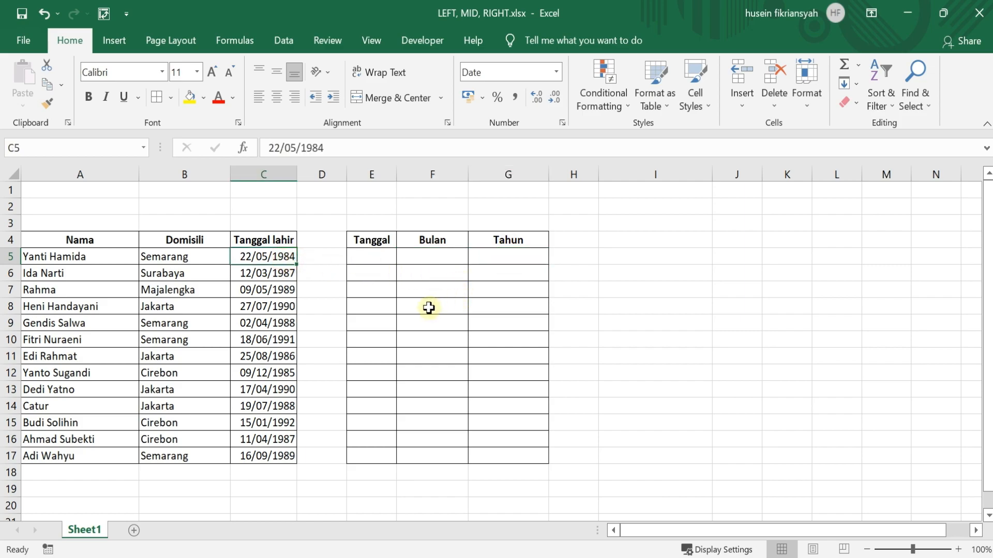
- Enter the formula =LEFT(C5;2) in cell E5 to extract the first two characters of the birth date
click(373, 261)
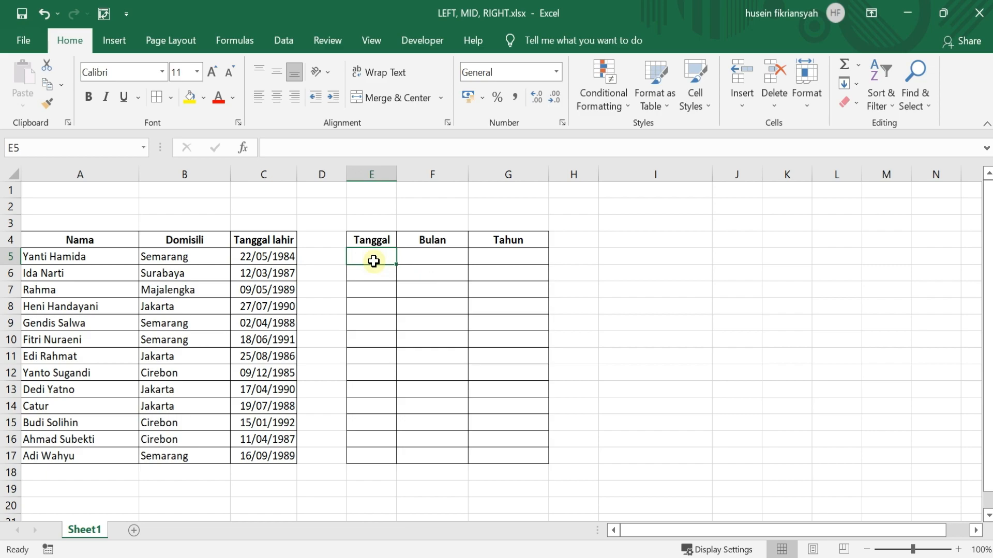
double_click(374, 262)
text(=left()
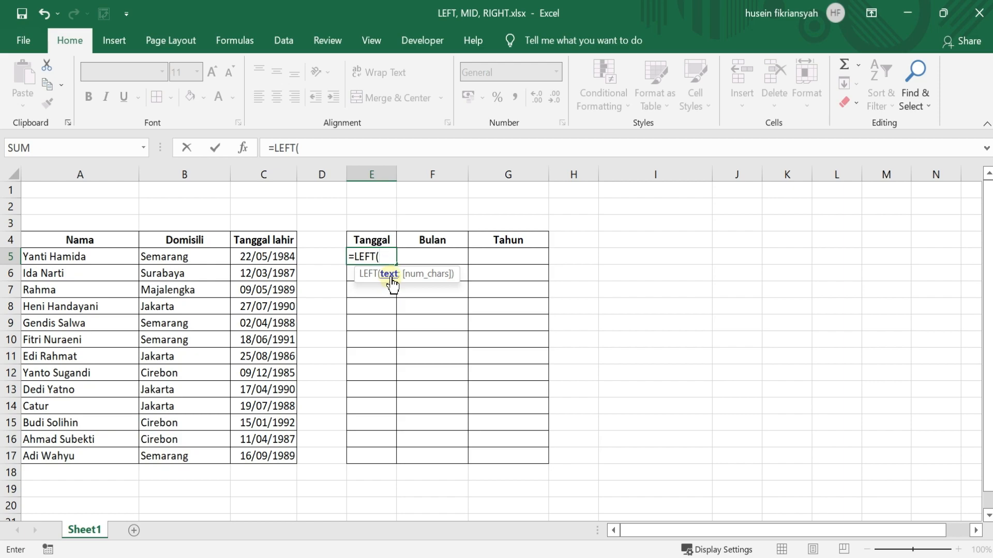
click(266, 257)
text(;)
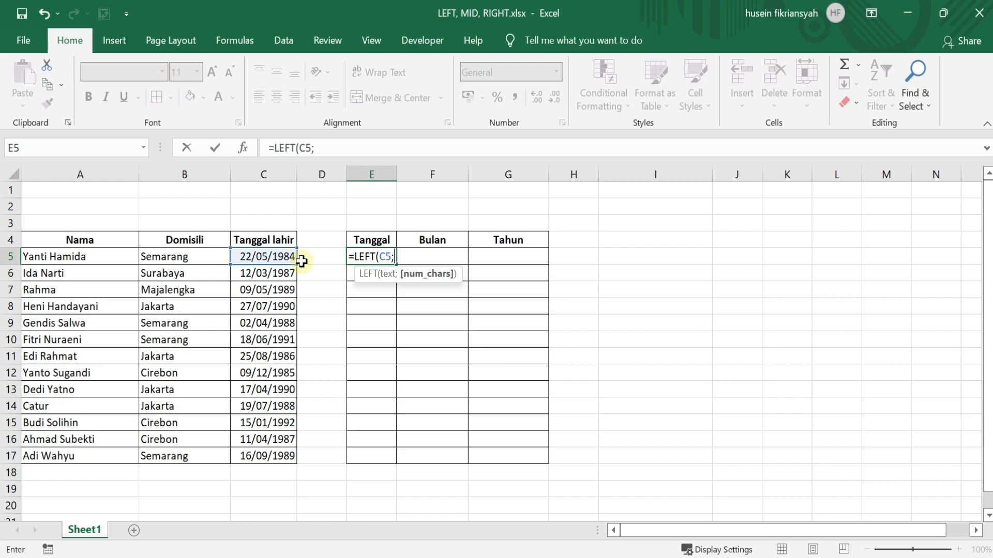
text(2))
key(Return)
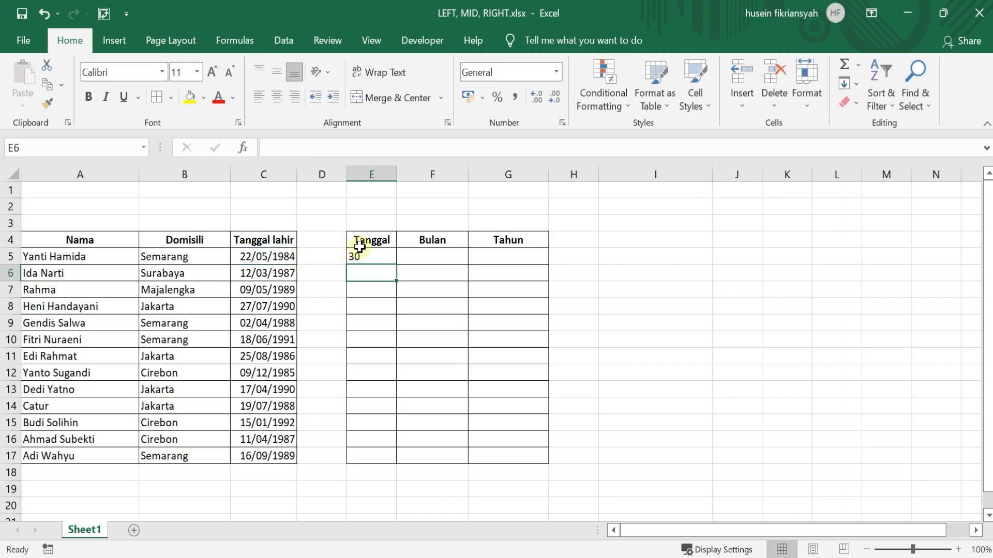
click(382, 255)
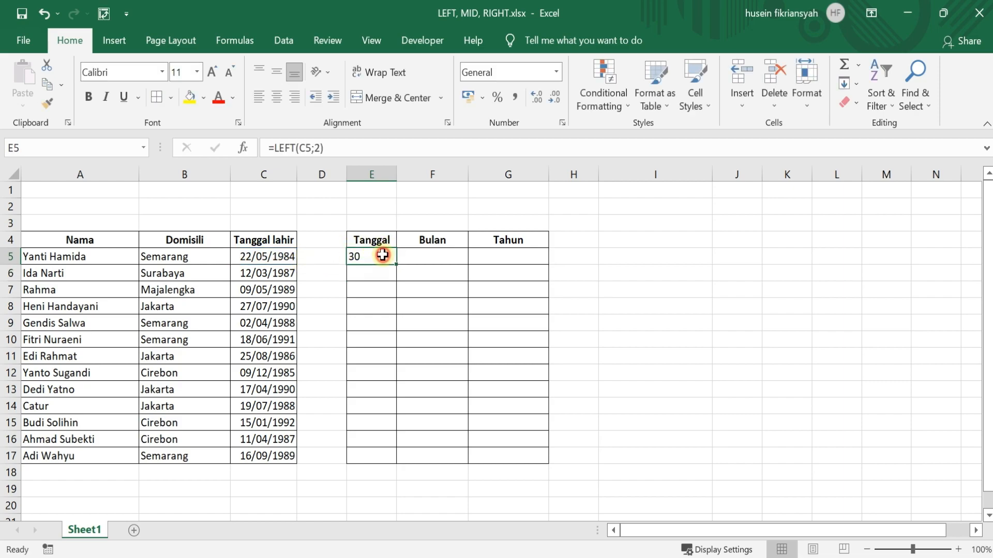
click(253, 257)
click(360, 256)
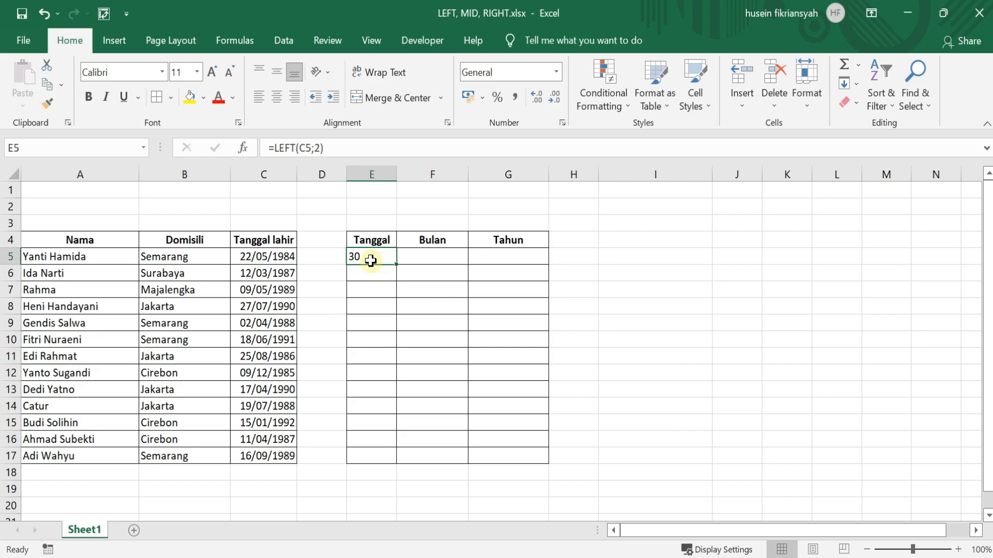
click(279, 258)
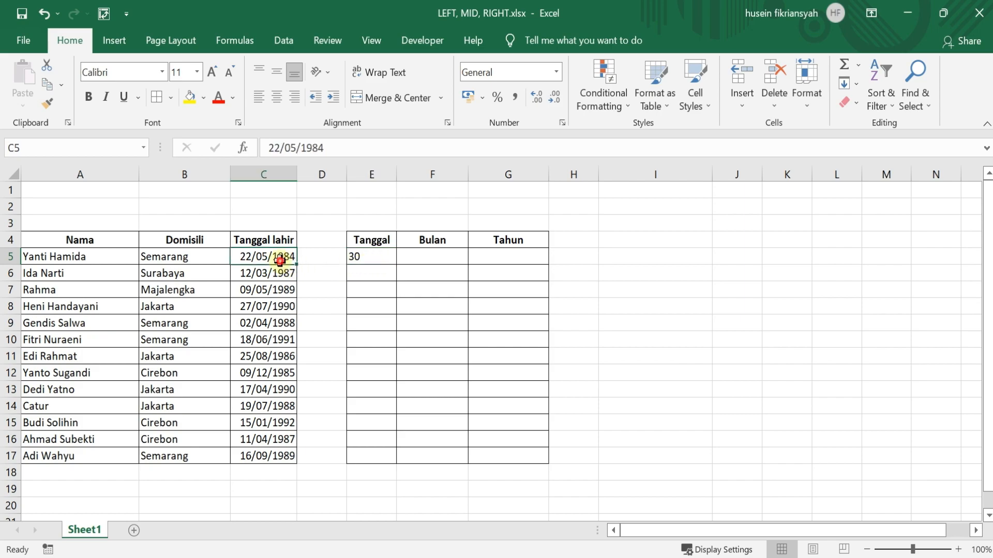
click(362, 258)
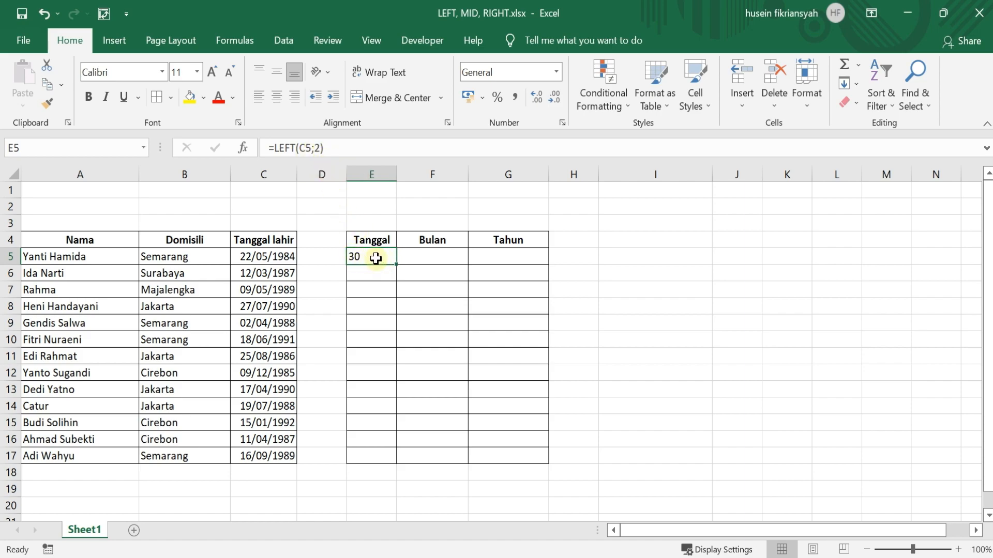
- Enter the formula =TEXT(C5;"DD-MM-YYY") in cell D5 and widen column D to fit the result
click(329, 256)
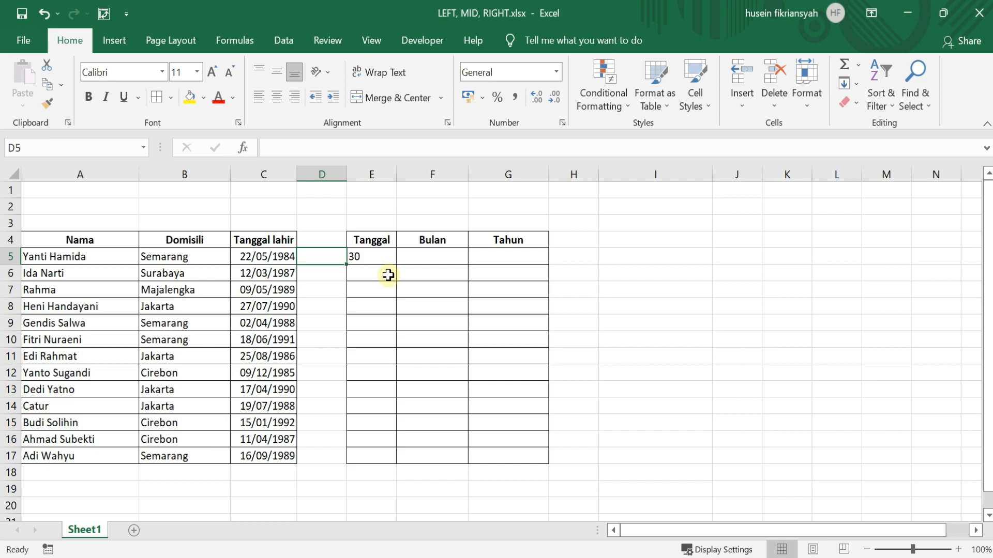
text(=)
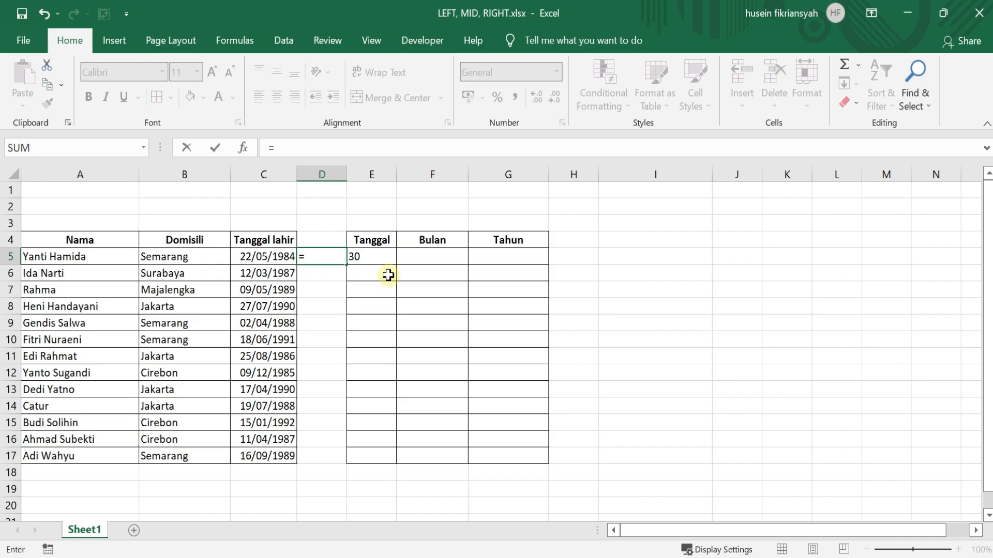
text(tec)
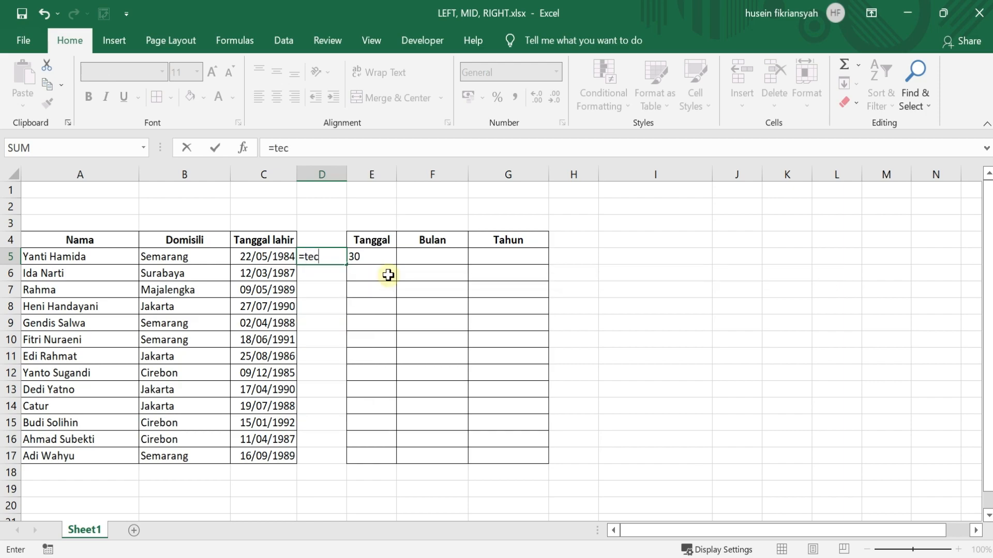
key(BackSpace)
text(x)
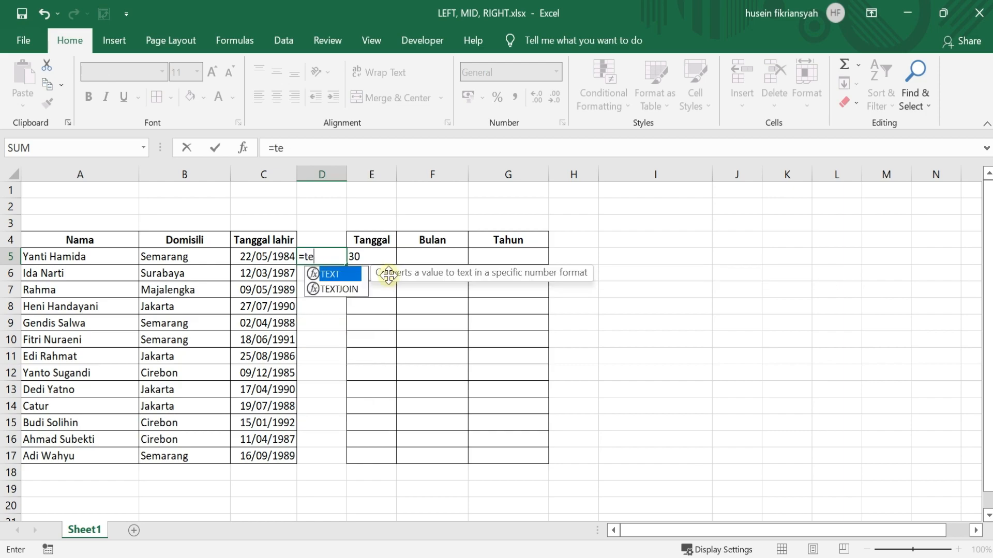
key(Tab)
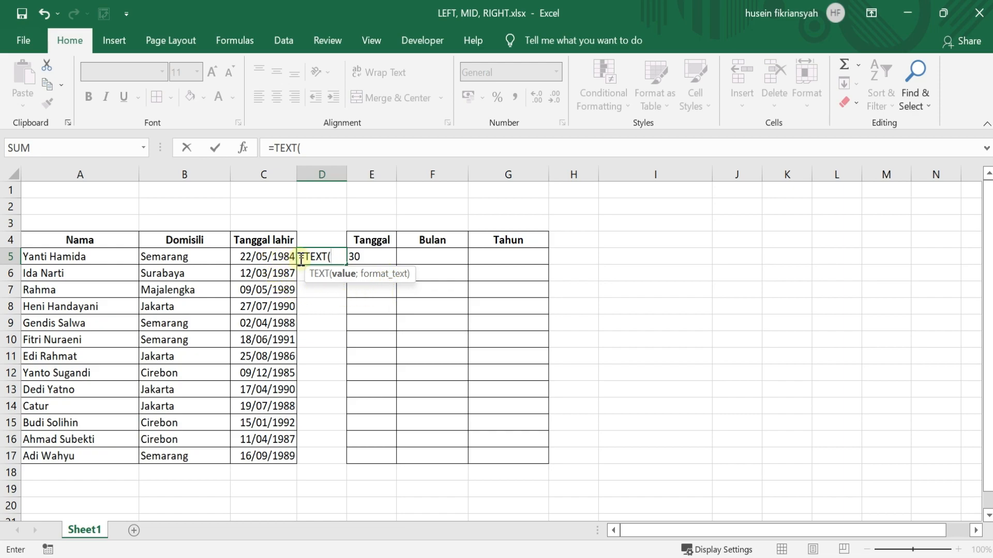
click(251, 257)
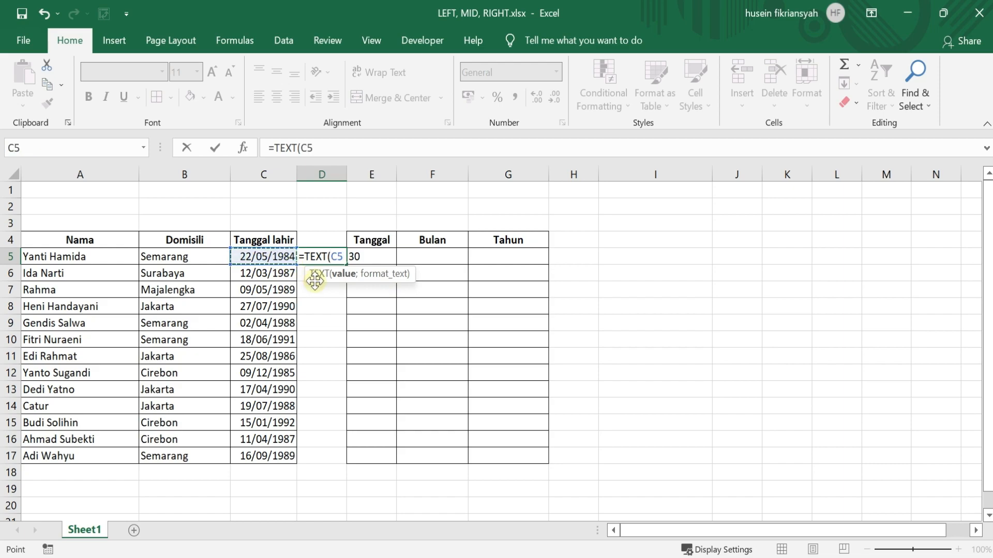
text(;)
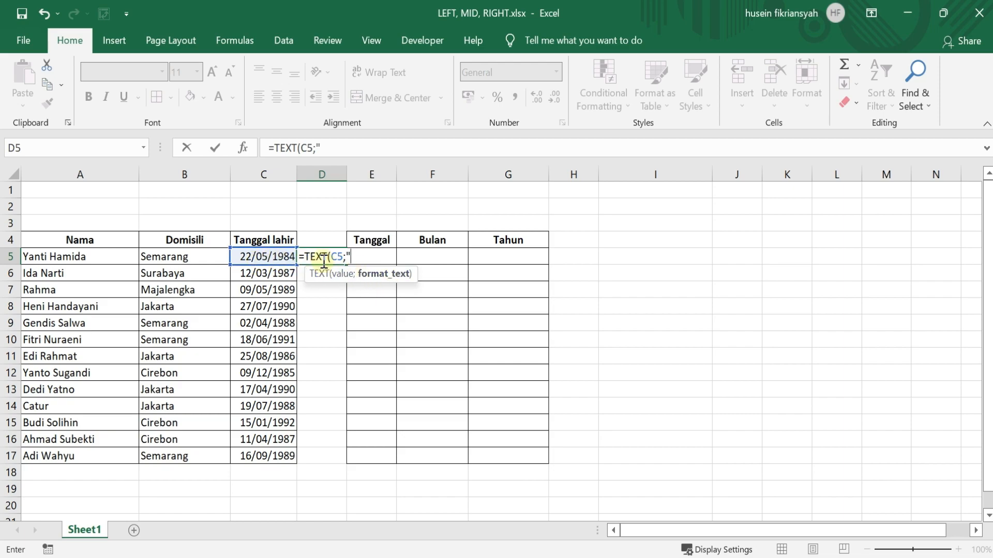
key(Caps_Lock)
text(DD)
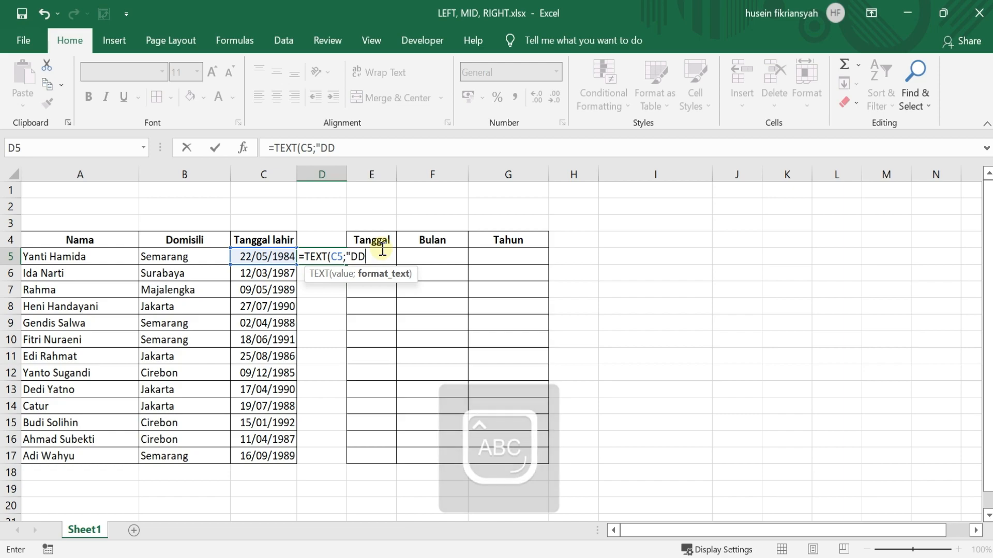
text(-MM)
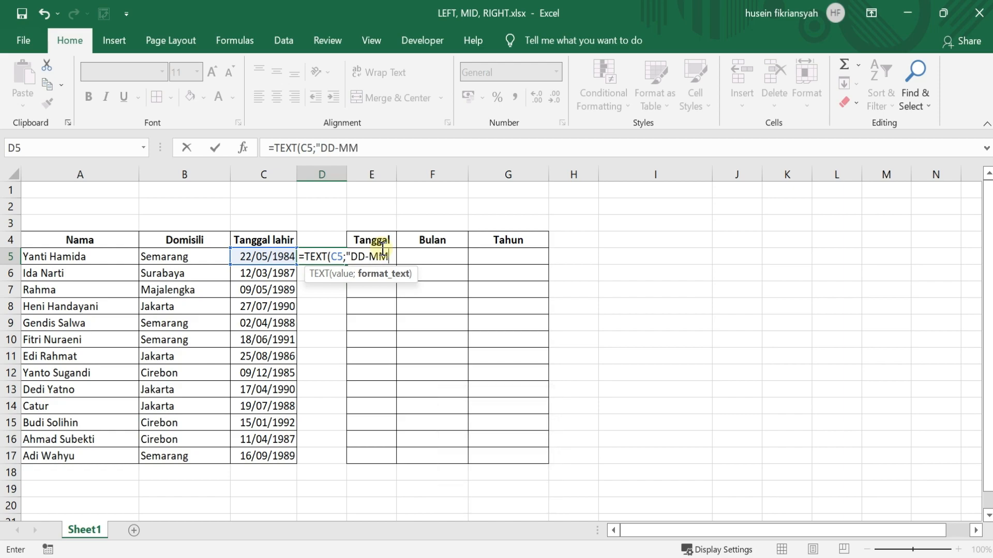
text(-YYY"))
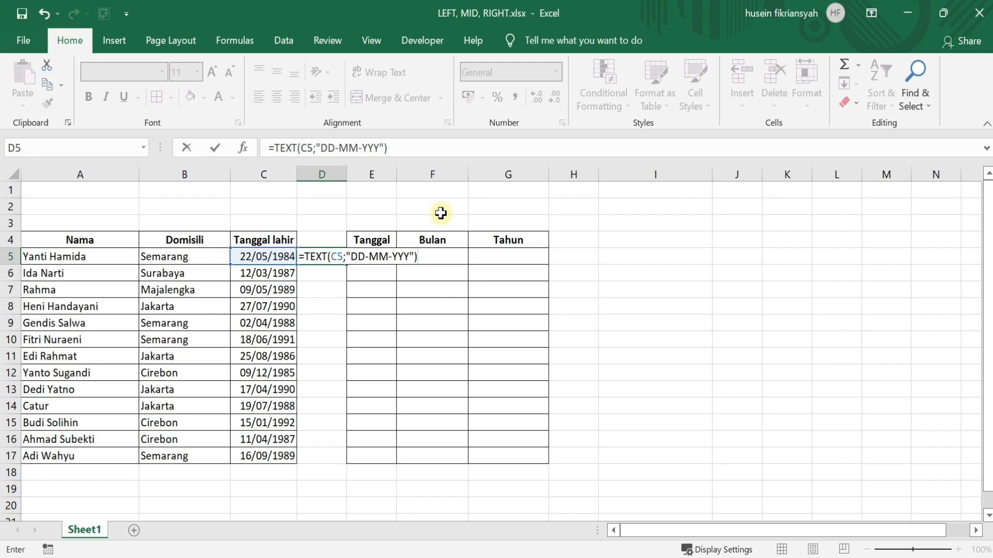
key(Return)
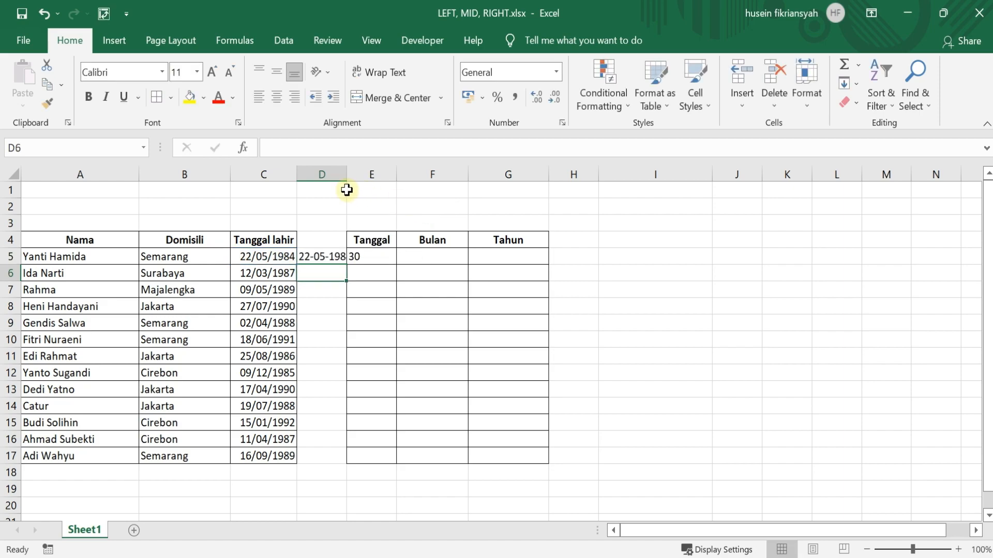
drag(346, 174, 390, 174)
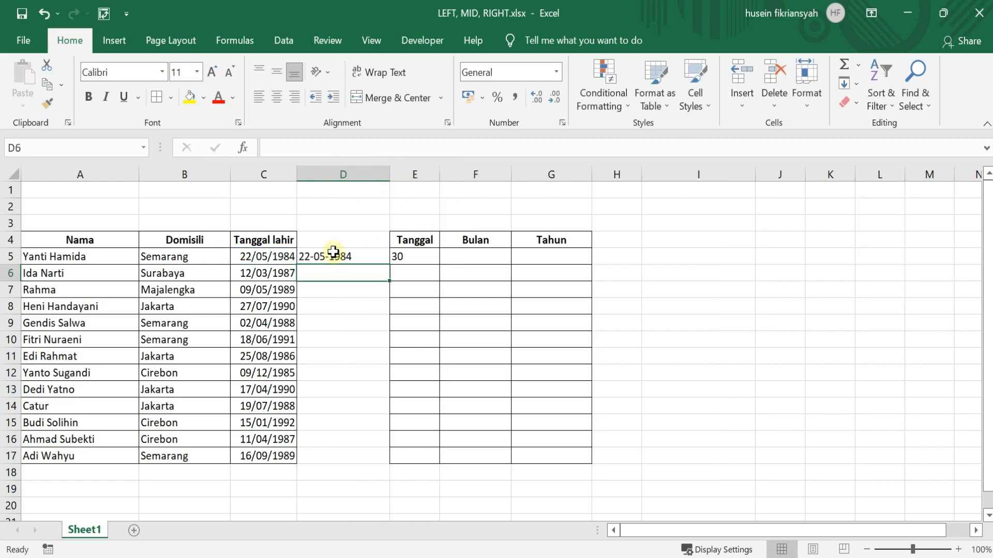
- Compare the birth date in C5, the TEXT formula in D5 and the LEFT formula in E5
click(351, 253)
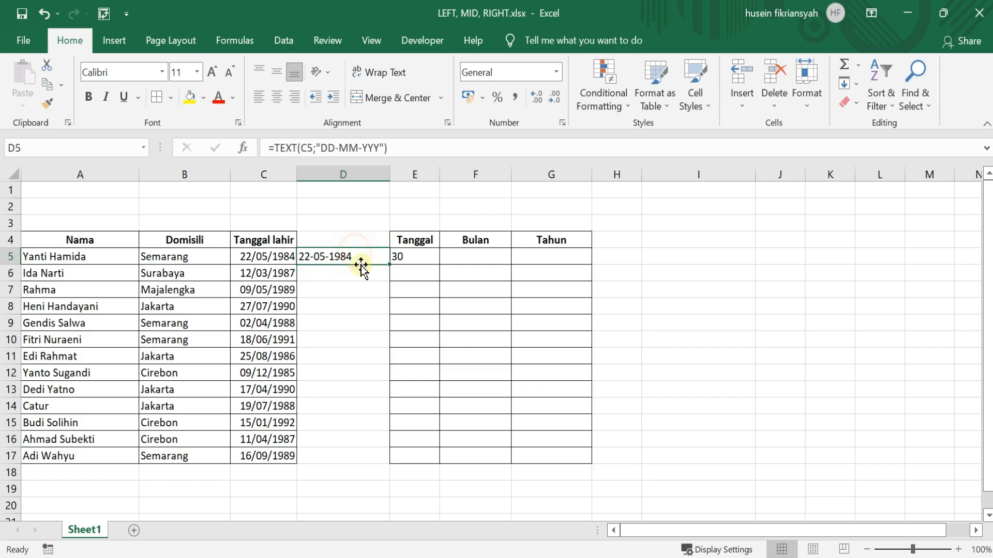
click(261, 256)
click(352, 258)
click(279, 256)
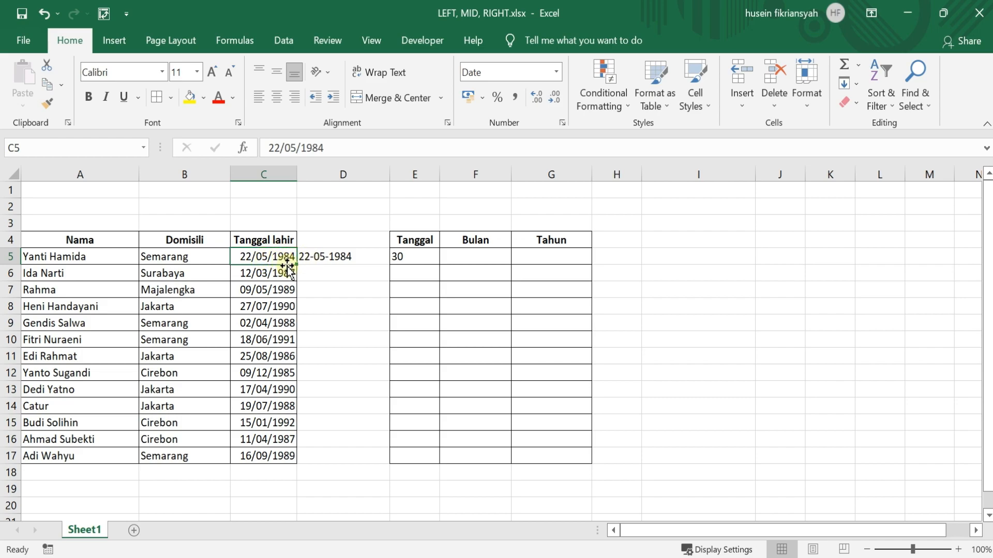
click(358, 257)
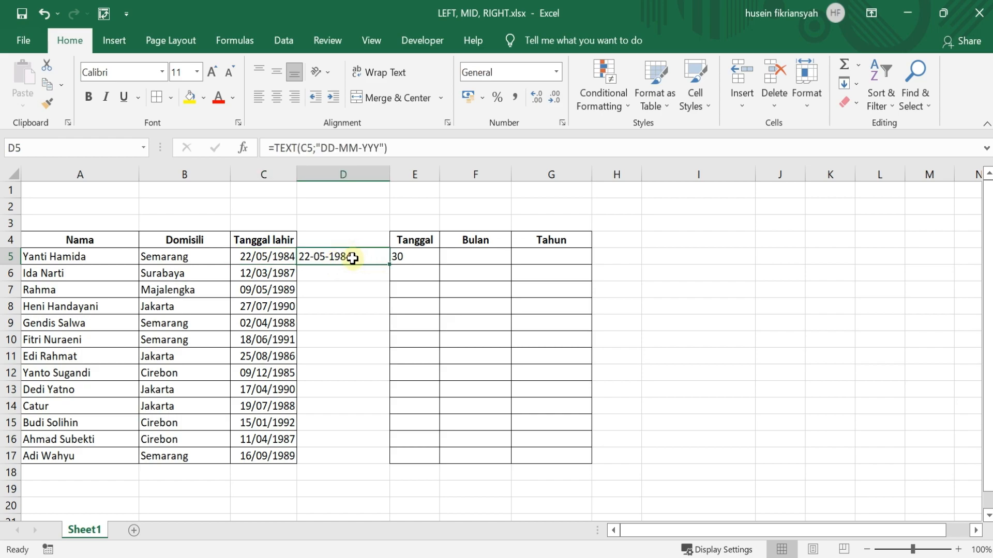
click(261, 257)
click(342, 257)
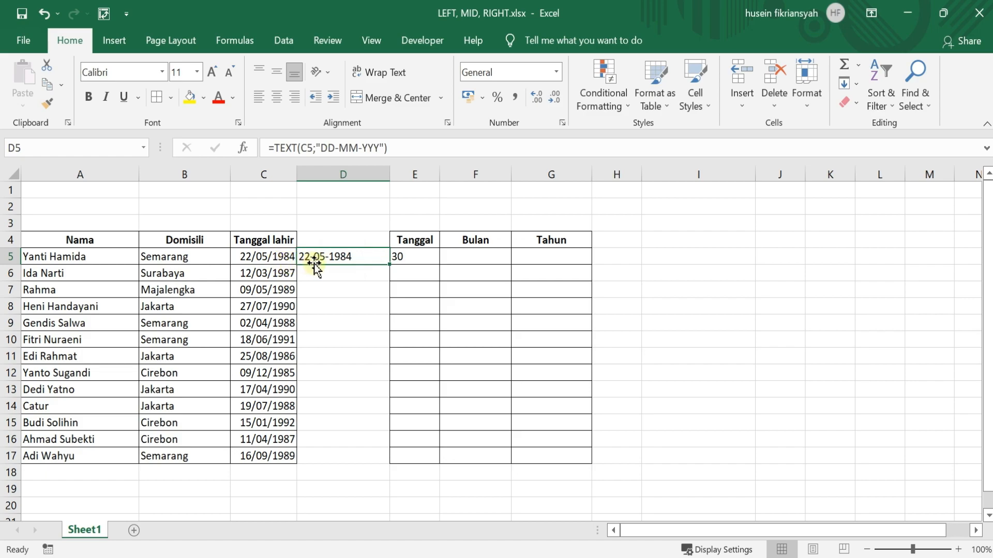
click(357, 256)
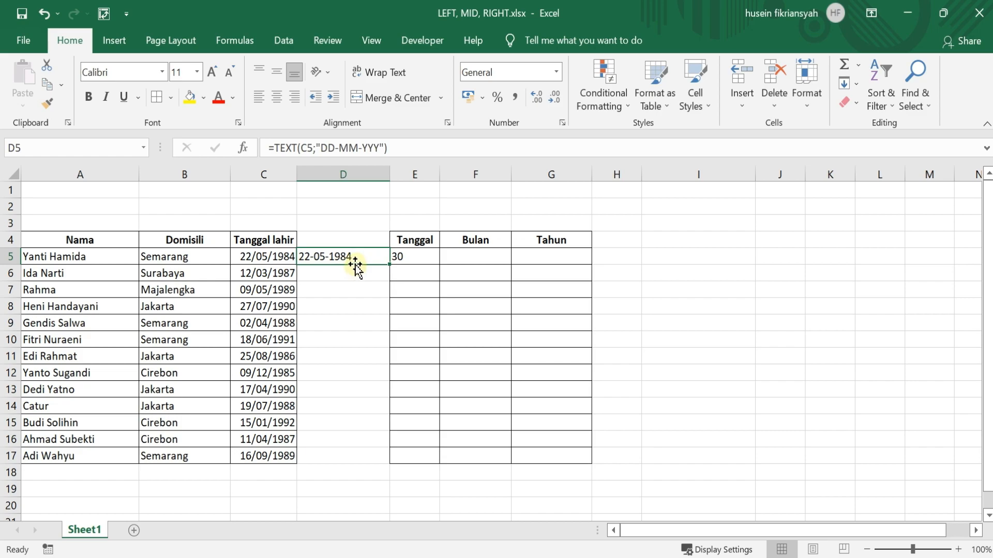
click(417, 259)
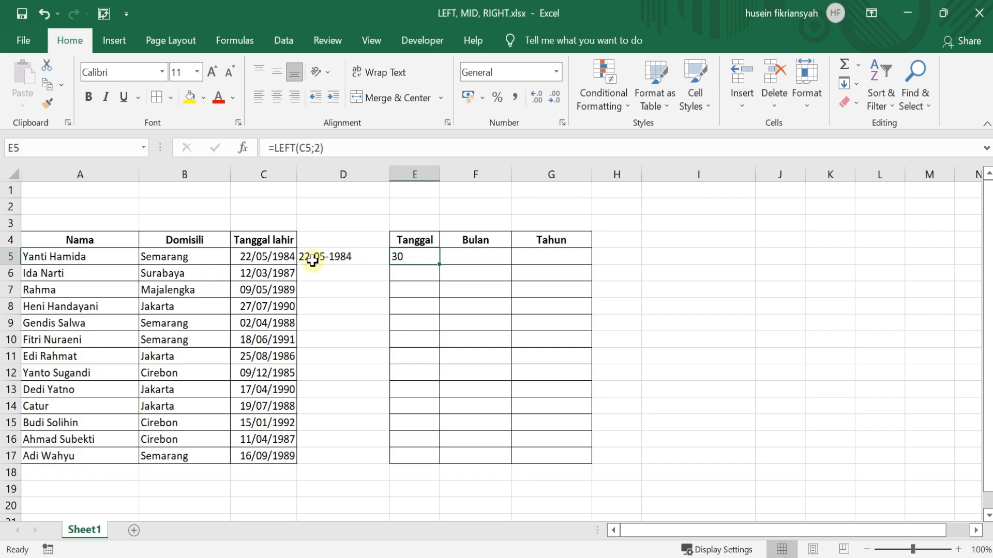
click(369, 258)
click(427, 257)
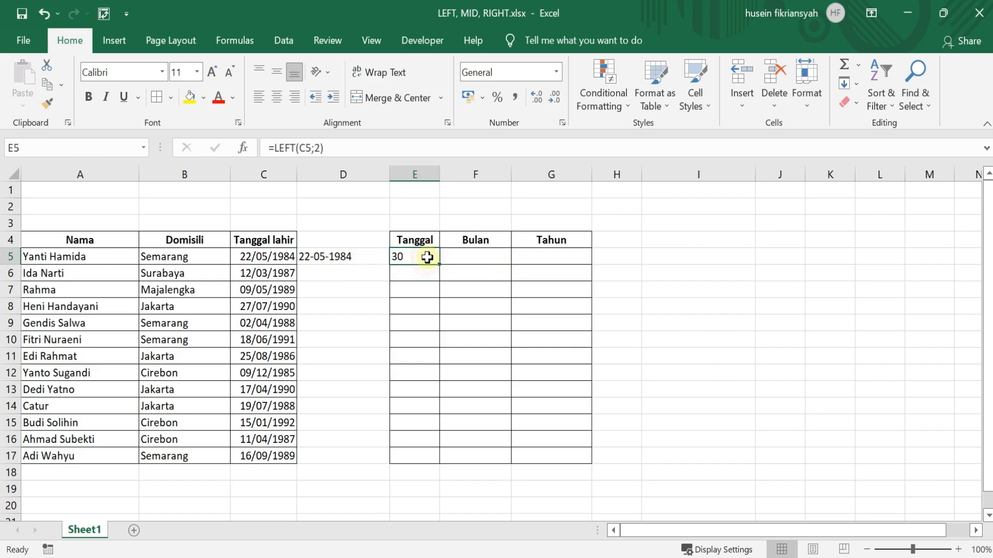
click(361, 260)
click(425, 258)
click(339, 253)
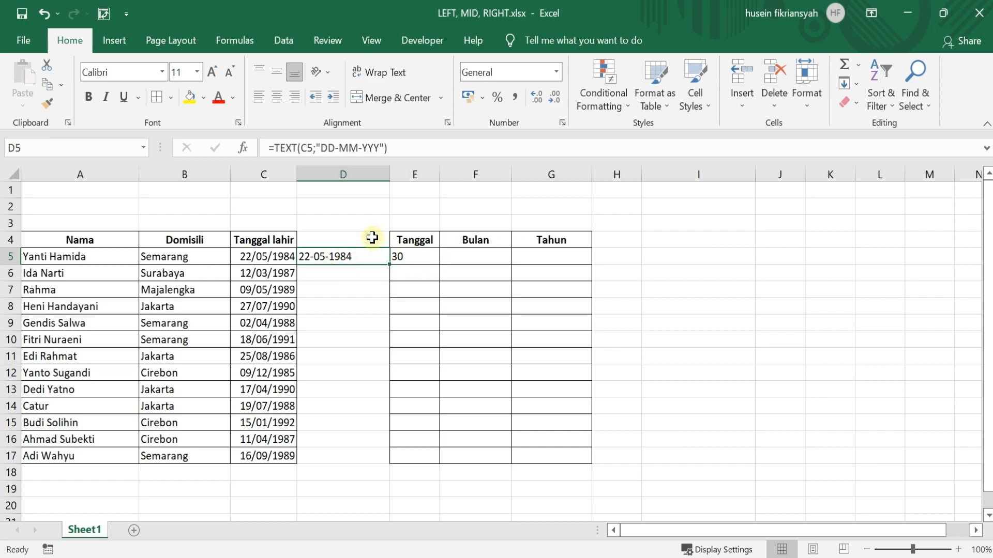
click(396, 254)
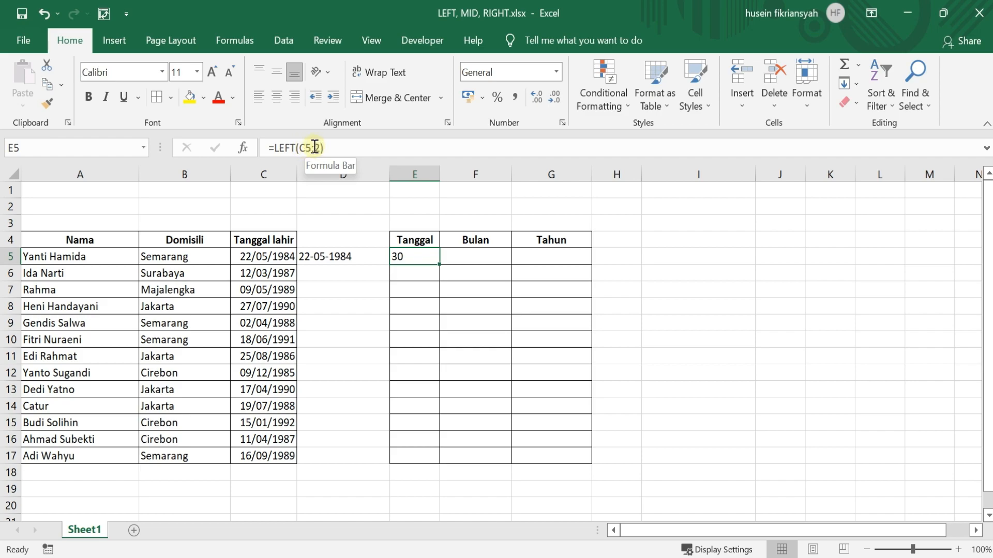
- Copy the whole TEXT formula text from cell D5
click(356, 257)
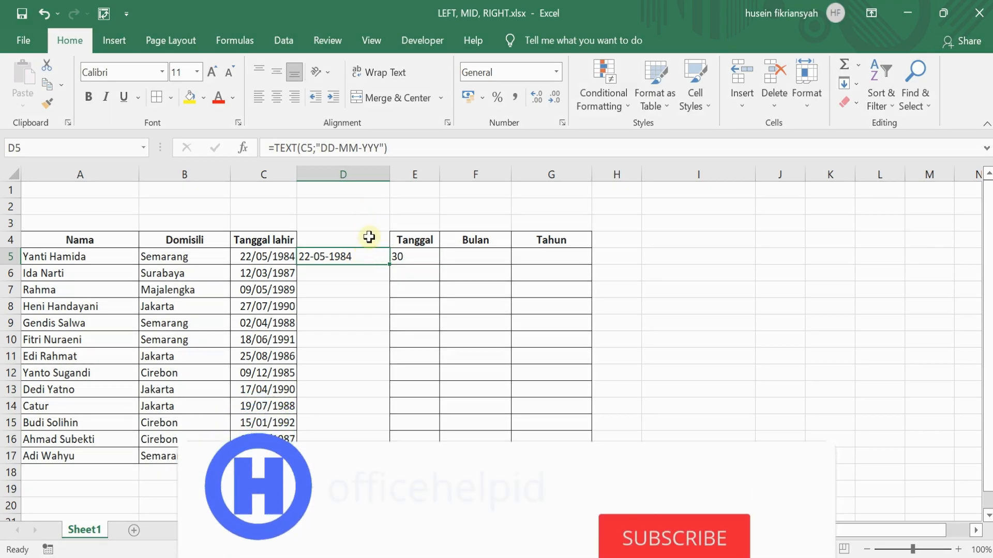
drag(398, 148, 270, 149)
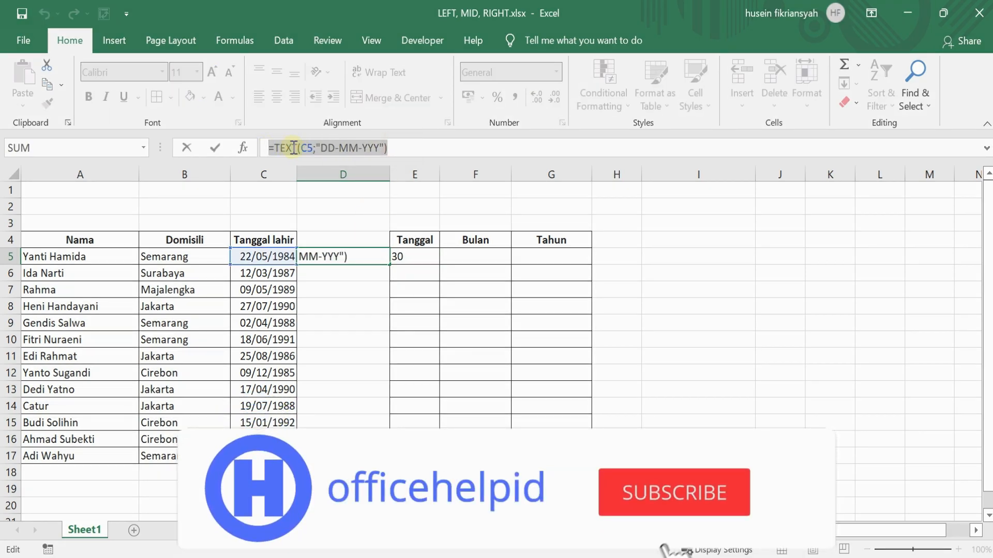
right_click(294, 150)
click(323, 180)
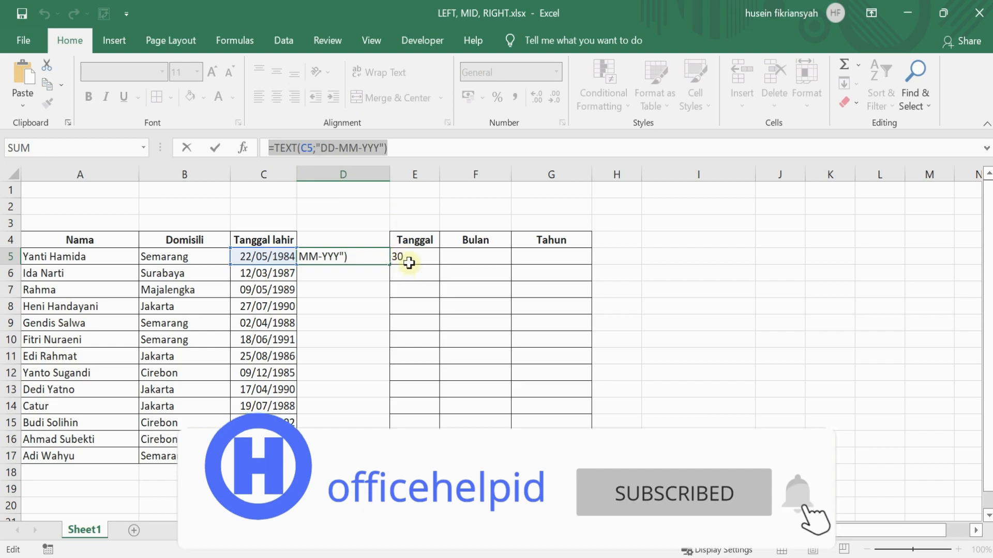
text(=)
click(411, 259)
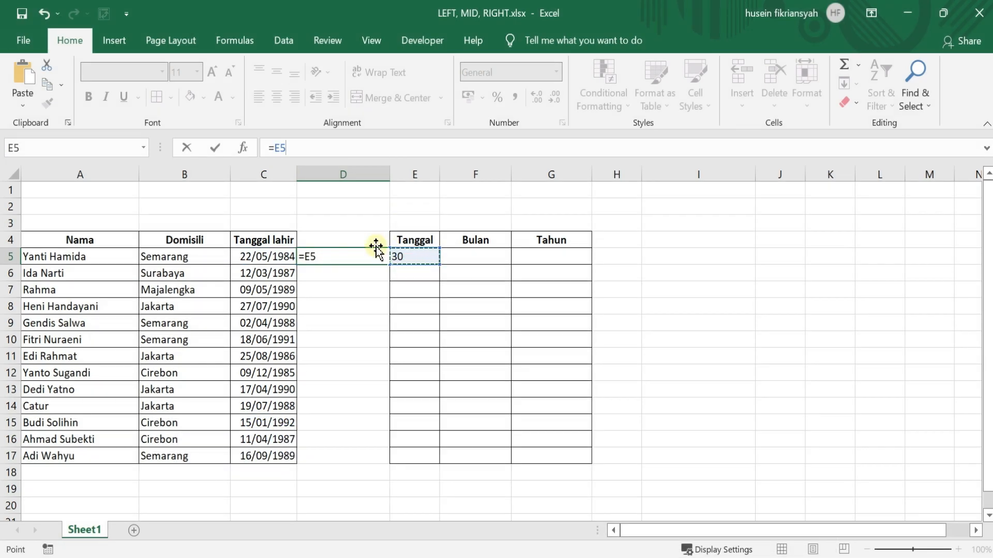
key(Escape)
- Replace the C5 reference in E5 with the copied TEXT expression, giving =LEFT(TEXT(C5;"DD-MM-YYY");2)
click(405, 253)
click(314, 148)
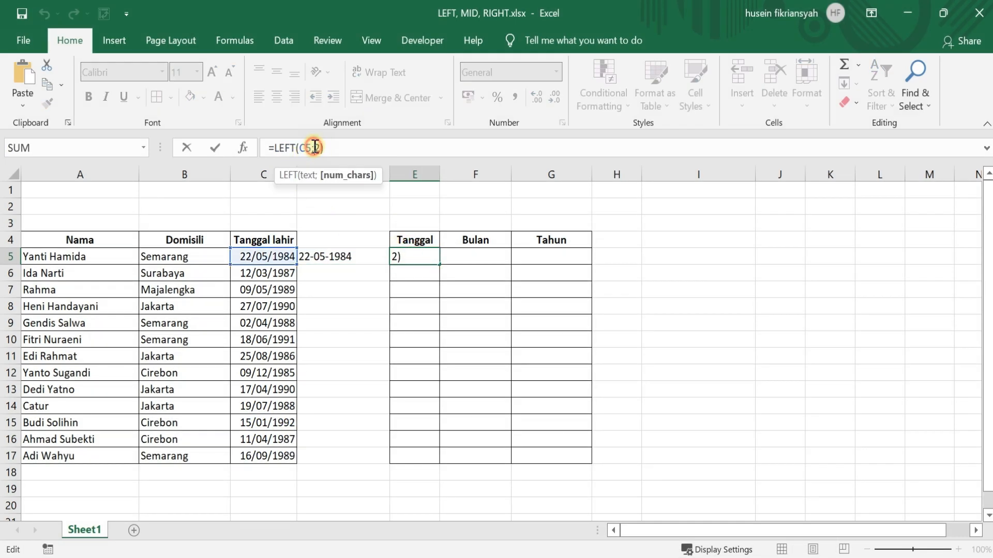
click(316, 147)
key(BackSpace)
key(BackSpace)
key(ctrl+v)
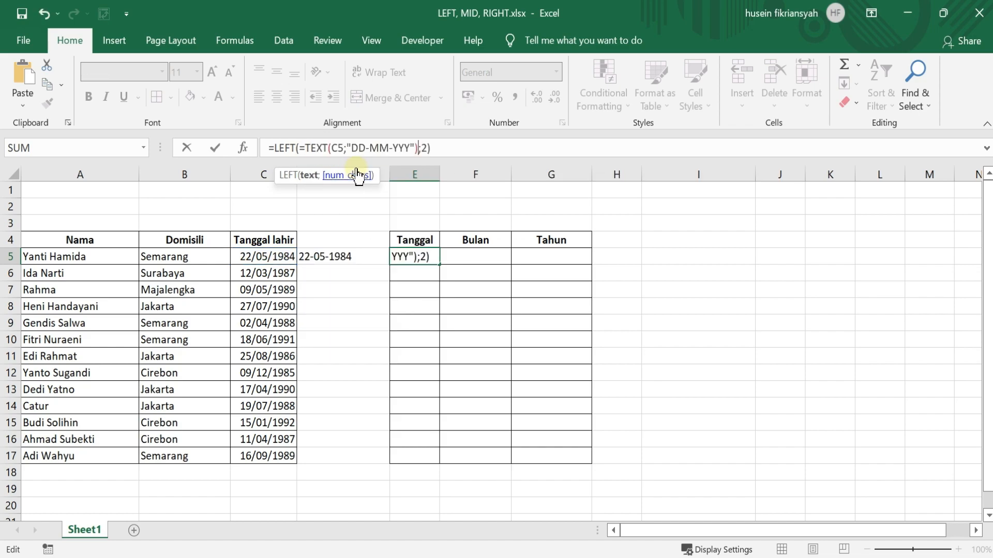
click(304, 147)
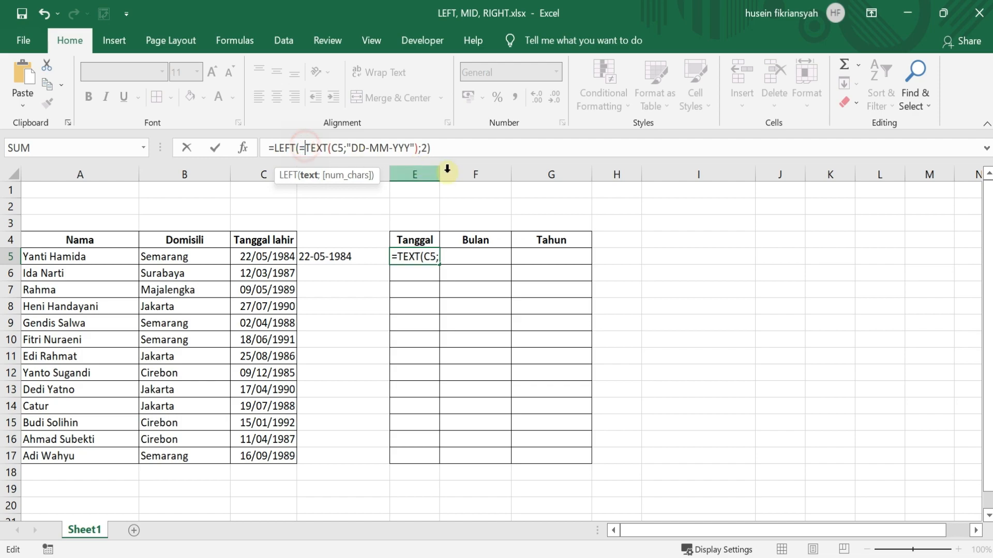
key(BackSpace)
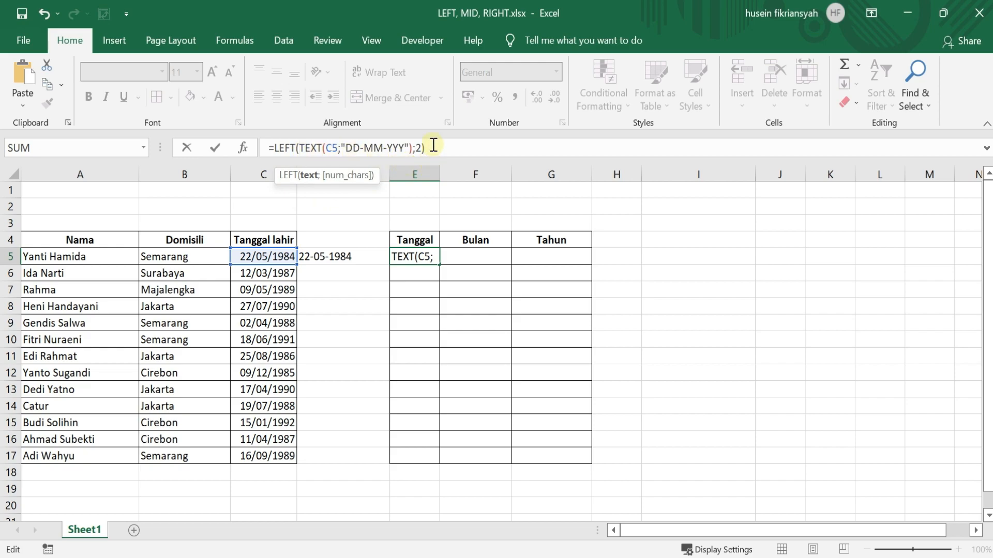
key(Return)
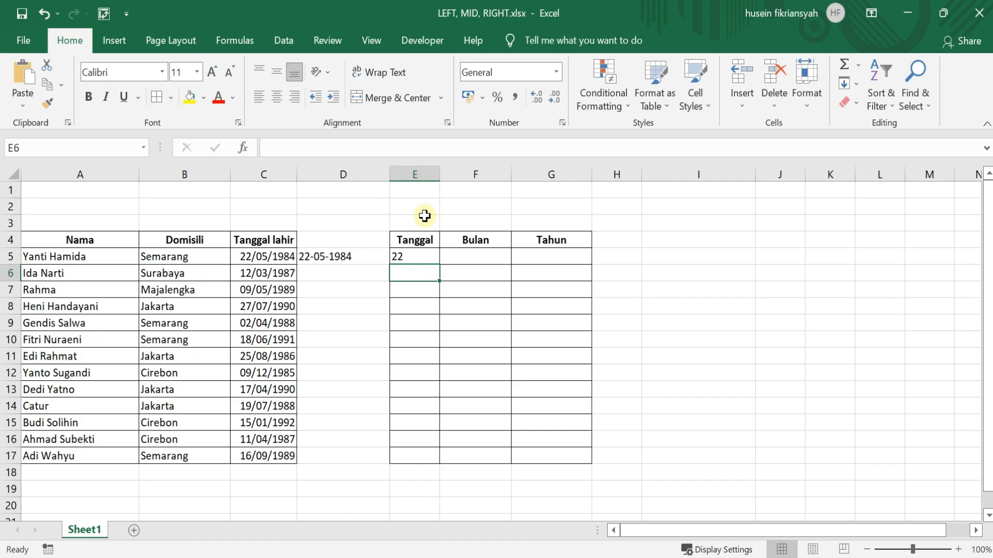
- Fill the Tanggal formula from E5 down to E17 and center the values horizontally
click(423, 257)
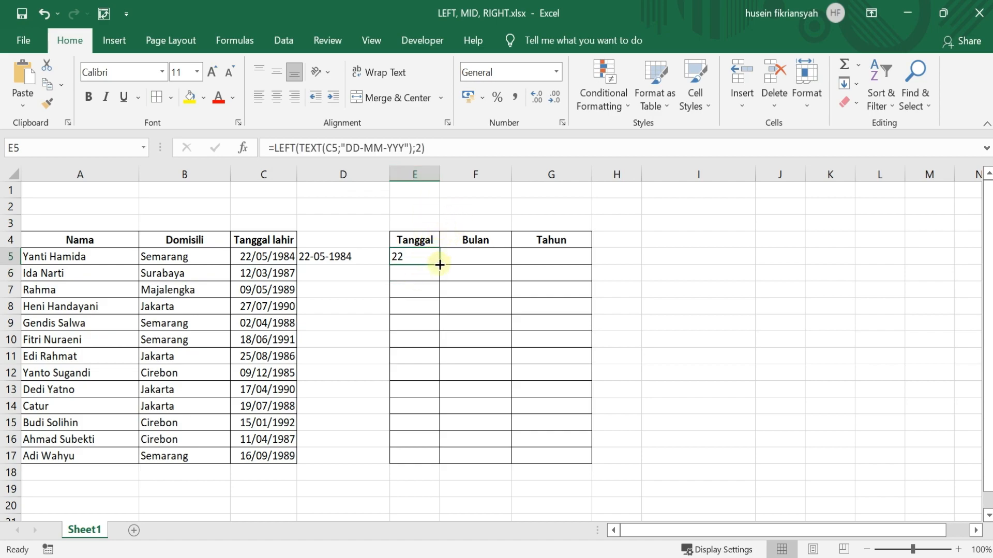
drag(439, 265, 432, 469)
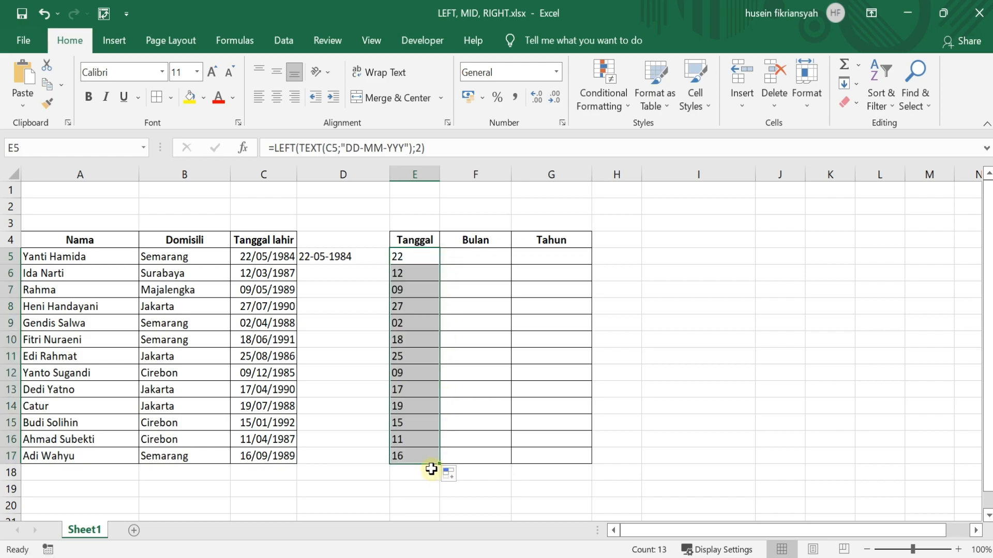
click(277, 96)
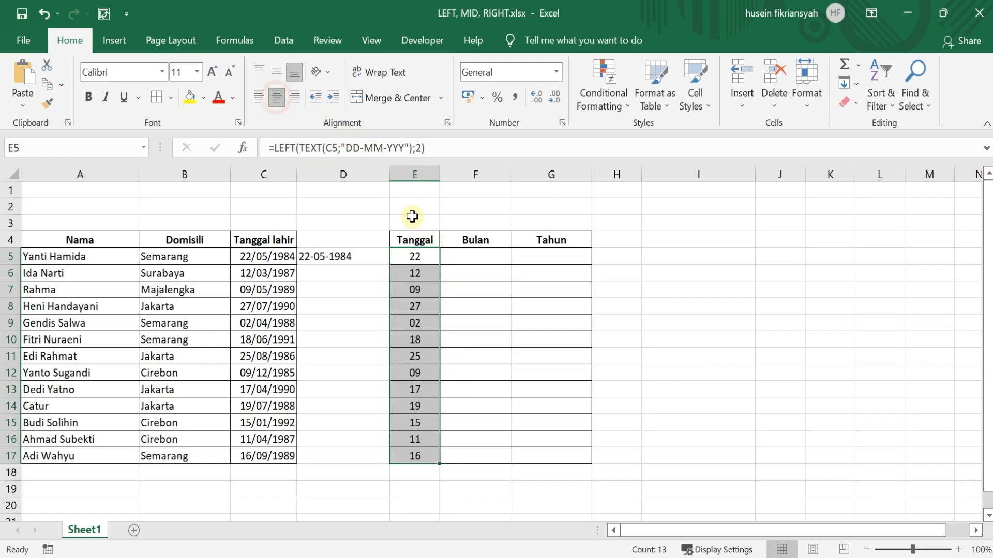
click(462, 393)
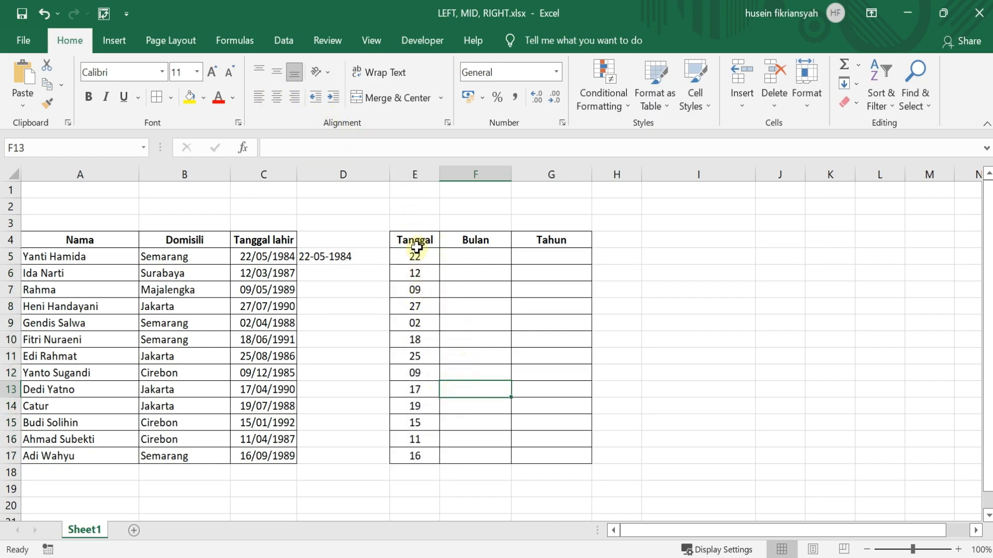
drag(415, 257, 419, 457)
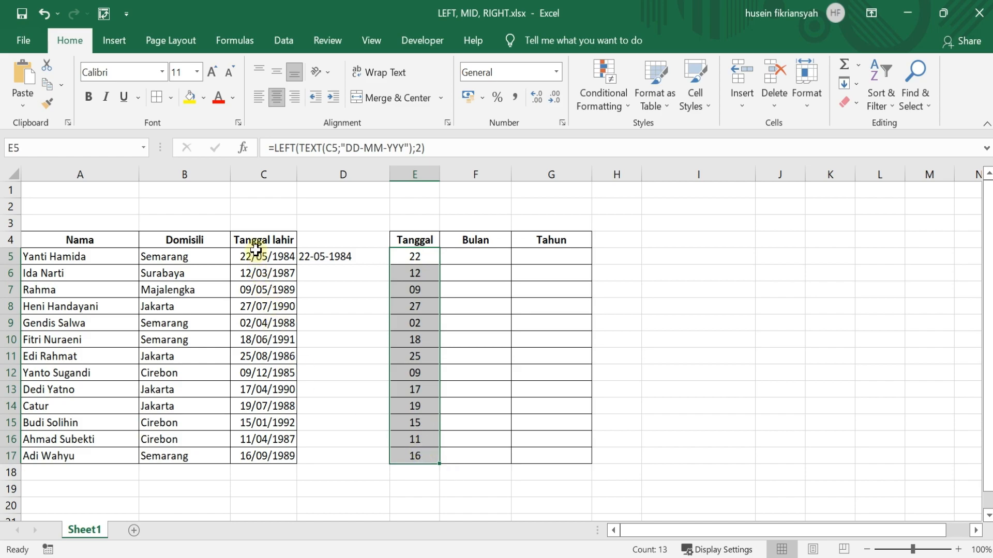
- Center the text-formatted date in cell D5 horizontally
drag(256, 250, 276, 455)
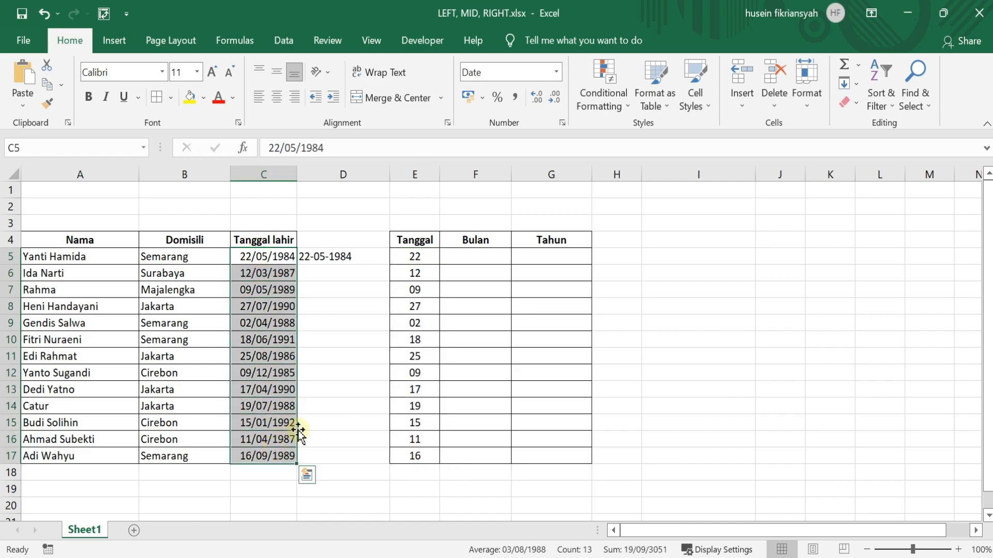
click(363, 323)
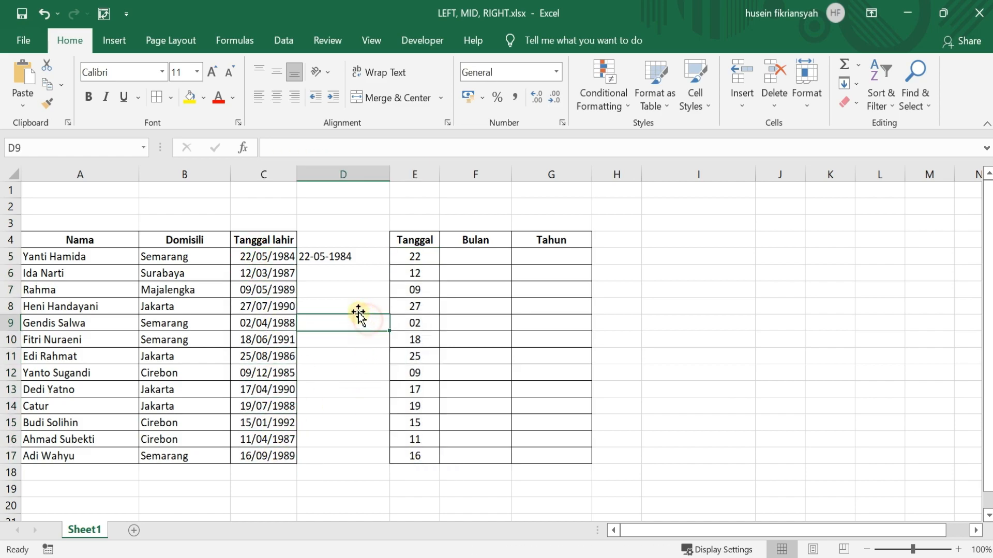
click(493, 258)
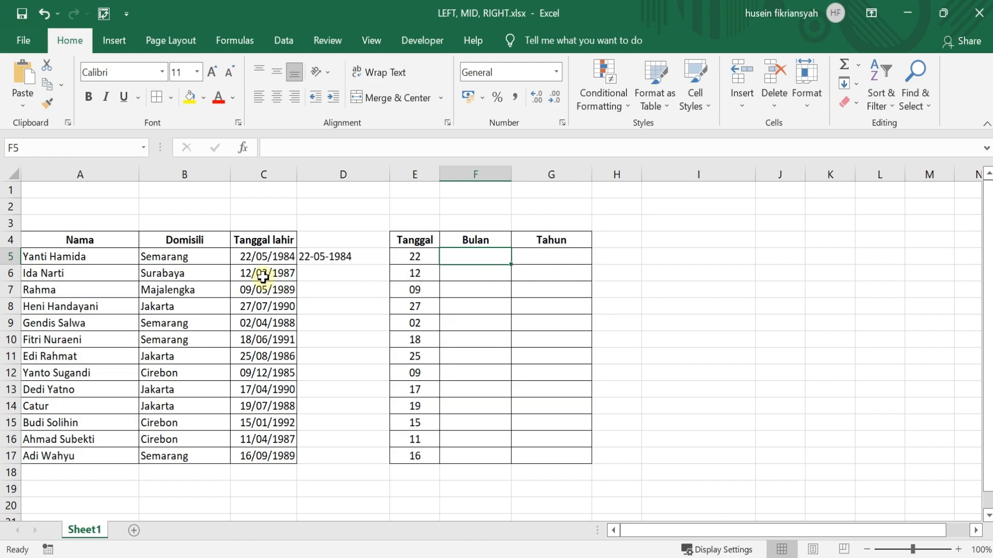
click(266, 257)
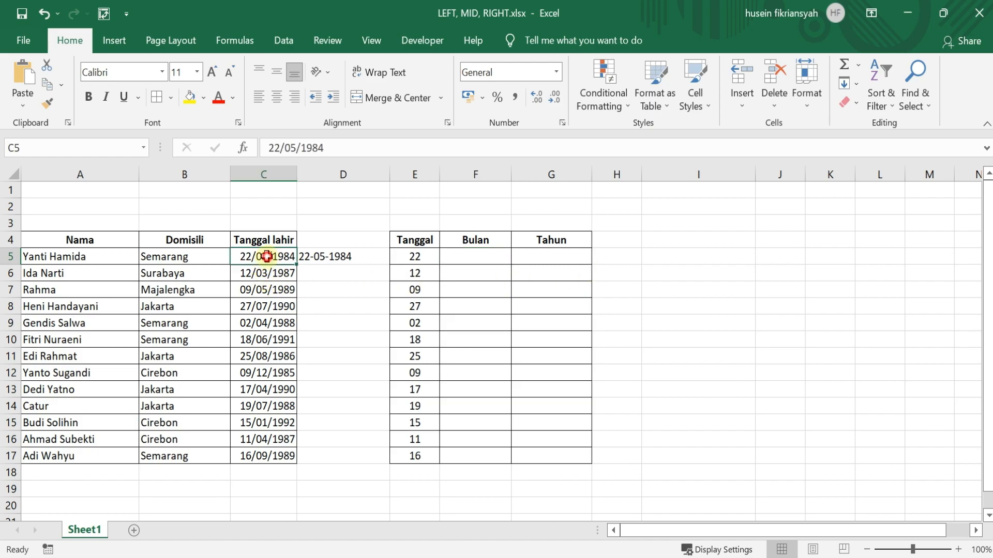
click(342, 253)
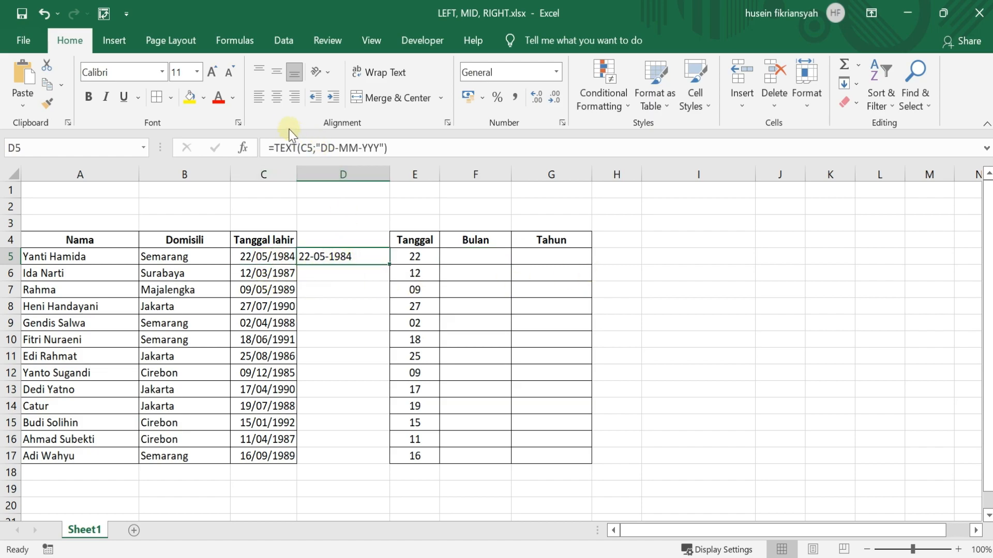
click(276, 97)
- Enter the formula =MID(C5;4;2) in cell F5 under Bulan to extract two characters starting at the fourth
click(485, 258)
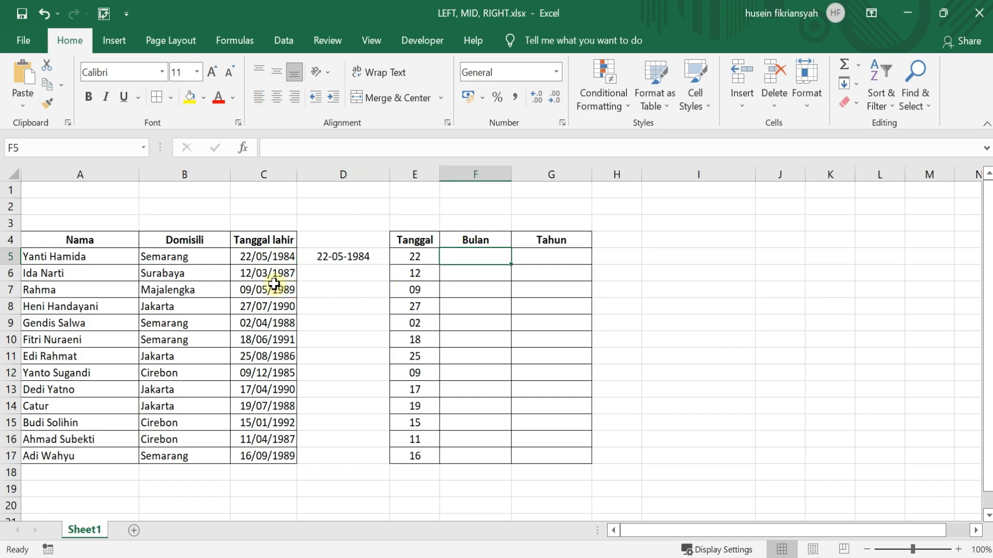
click(263, 257)
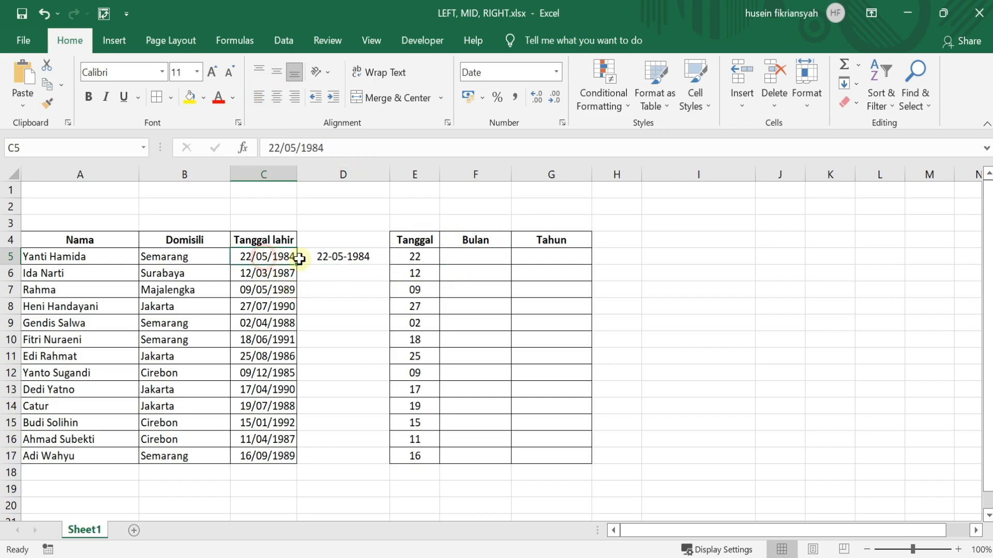
click(473, 254)
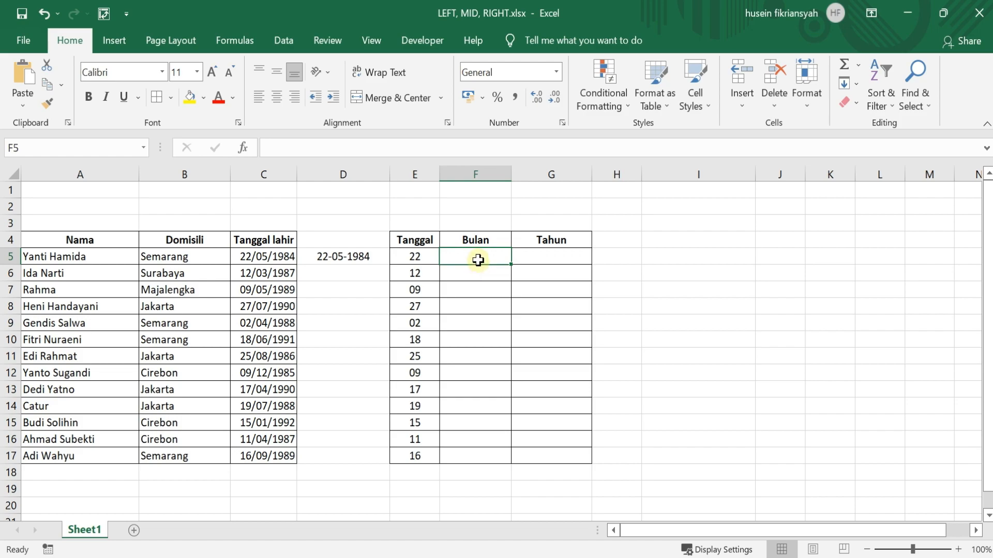
click(553, 256)
click(491, 256)
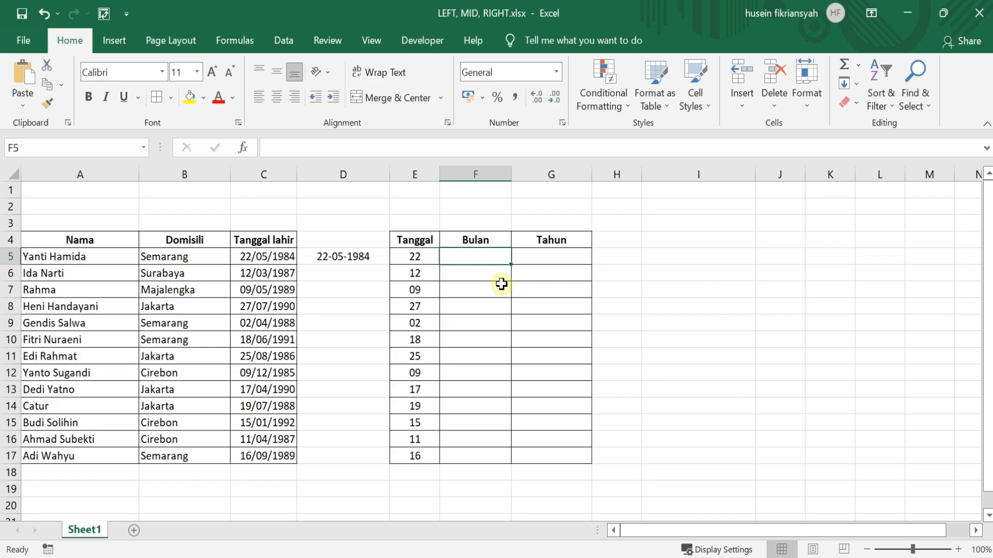
text(=MID()
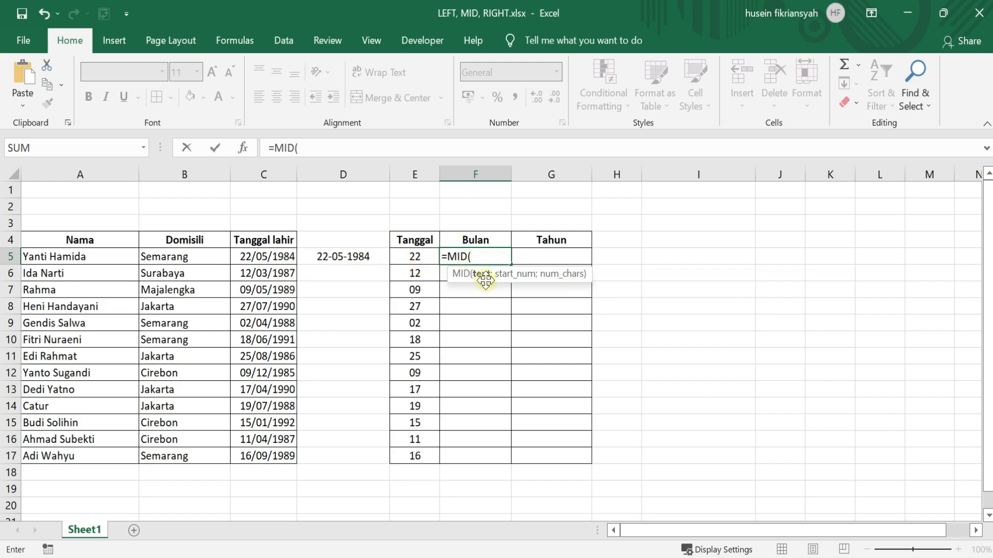
click(274, 258)
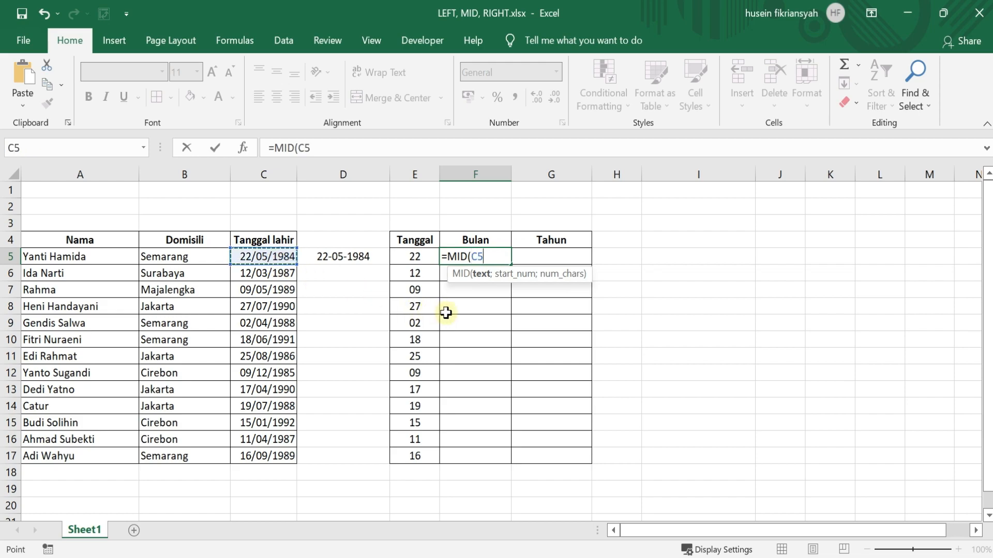
text(;4)
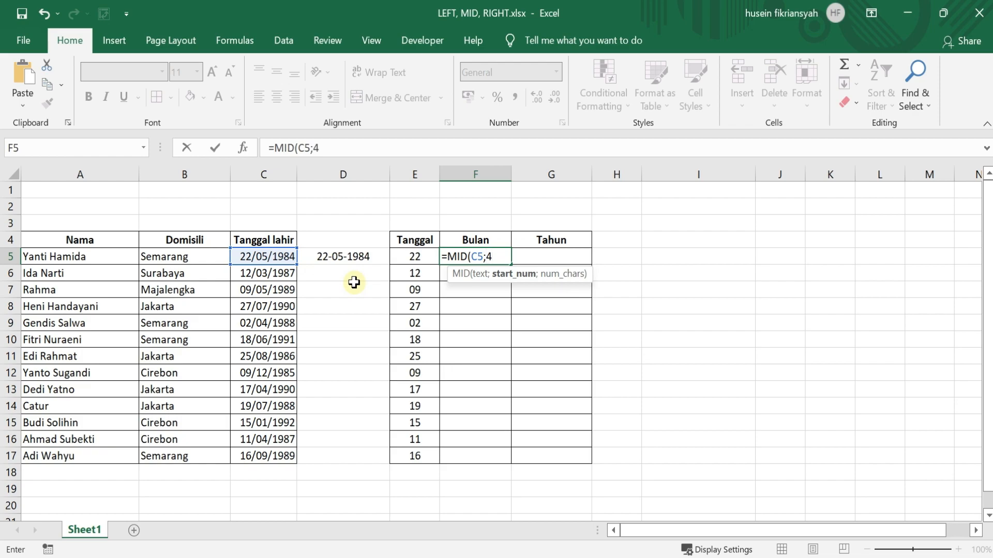
text(;)
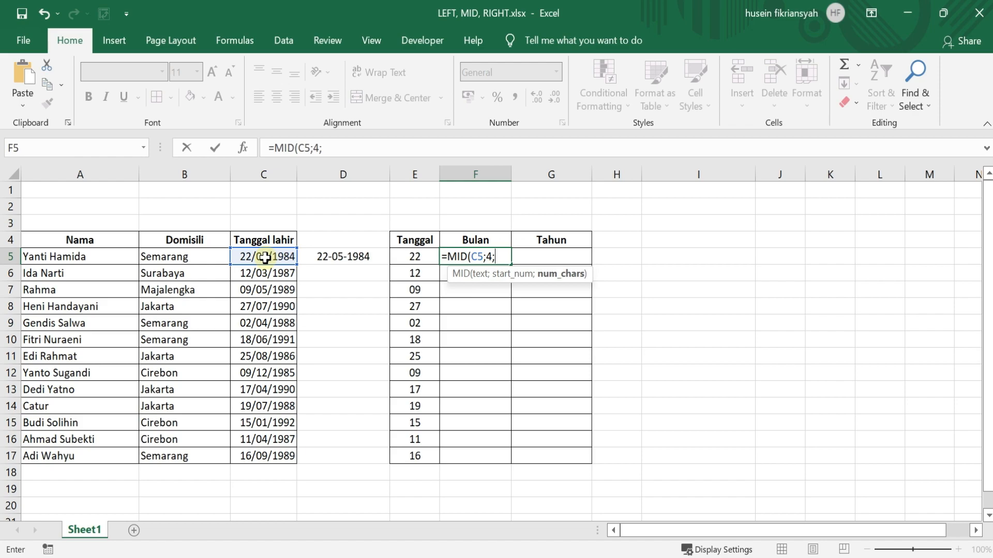
text(2)
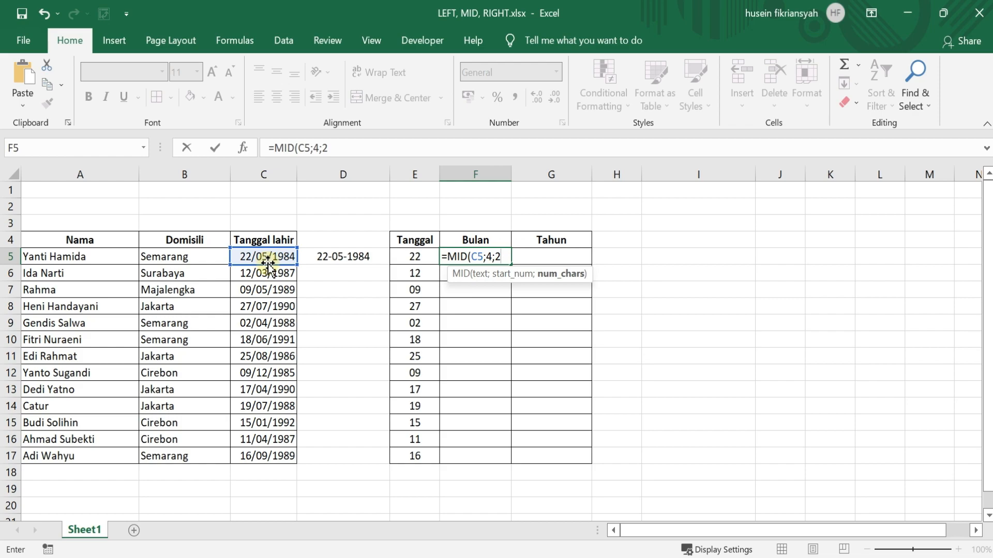
text())
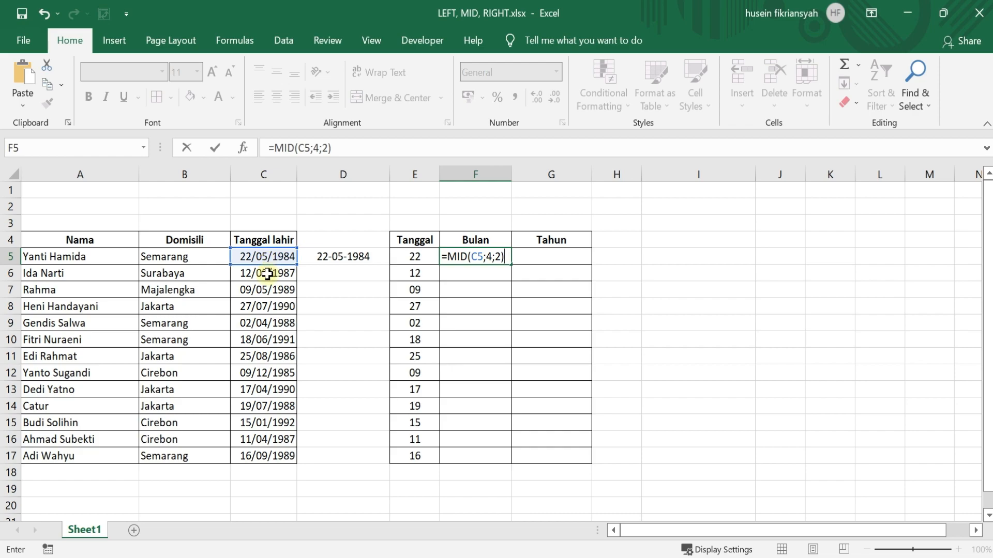
key(Return)
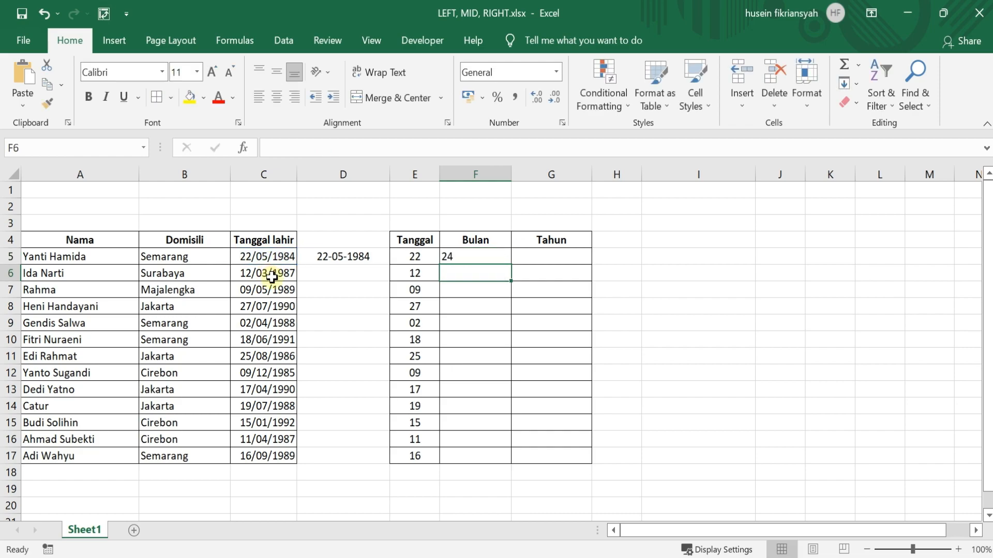
- Compare the MID formula and its result in F5 with the birth dates in column C and the Tanggal values in column E
click(472, 258)
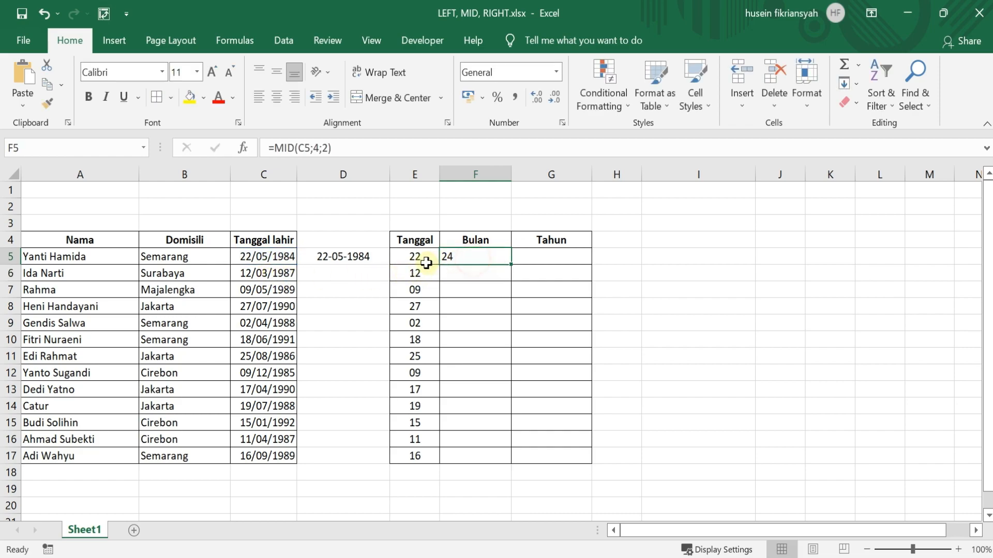
click(426, 262)
click(492, 262)
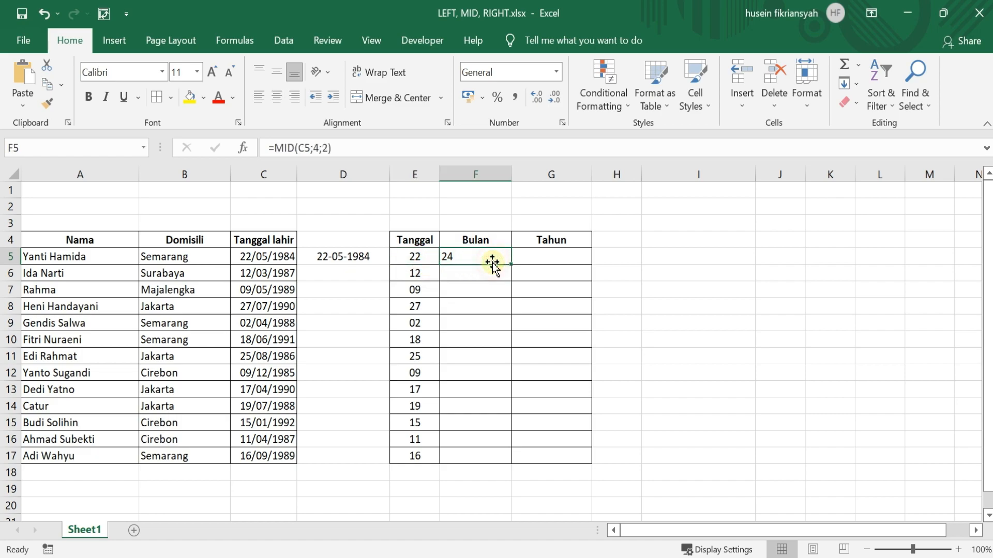
click(268, 268)
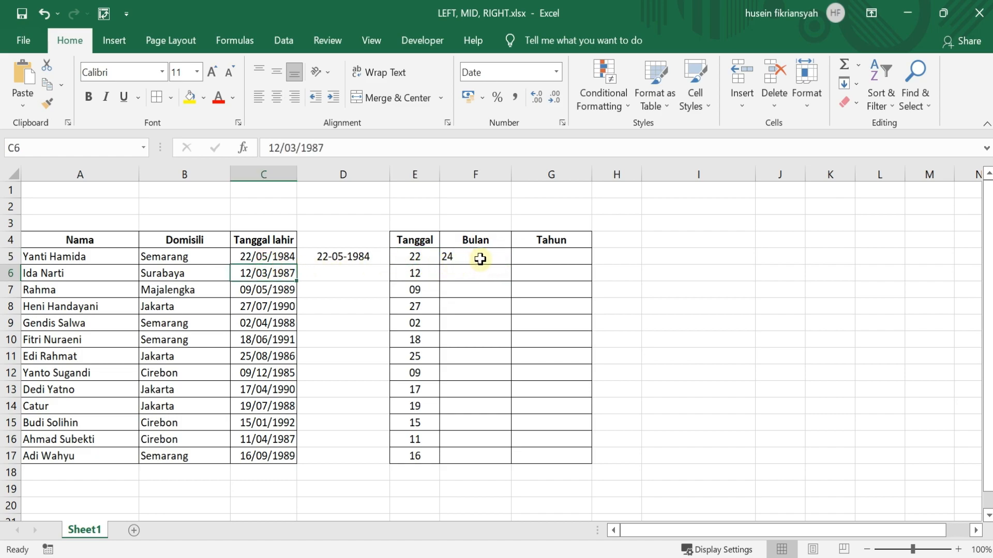
click(261, 257)
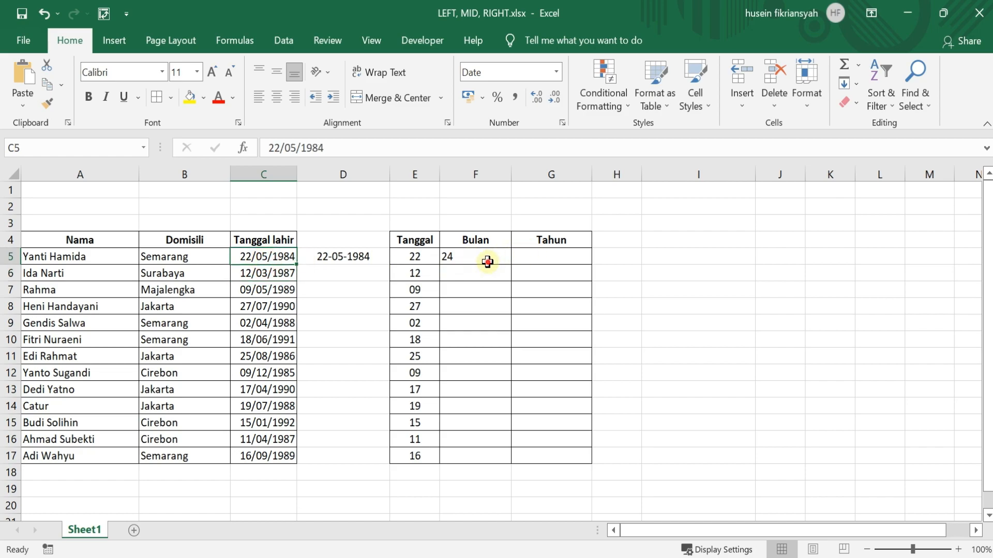
click(485, 263)
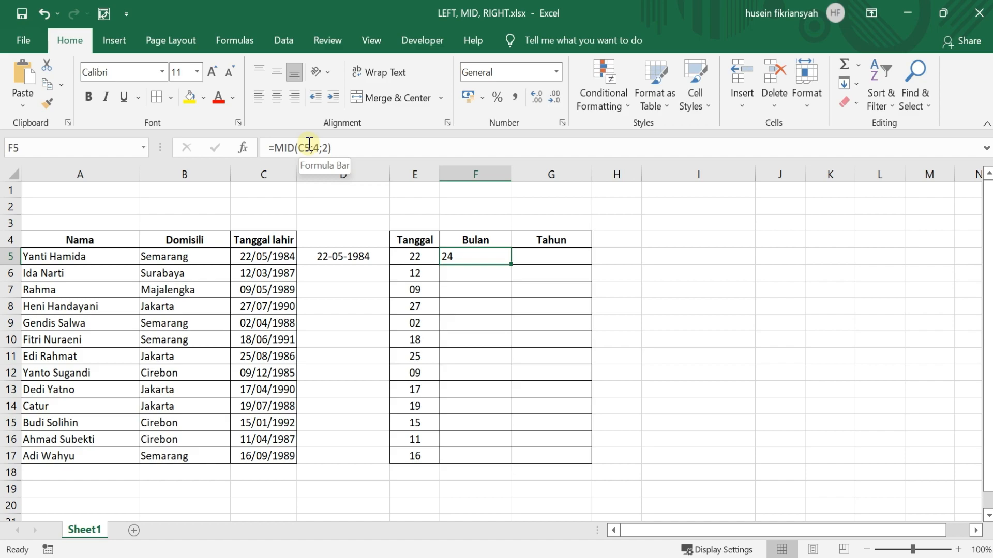
click(261, 266)
click(260, 252)
drag(260, 252, 262, 458)
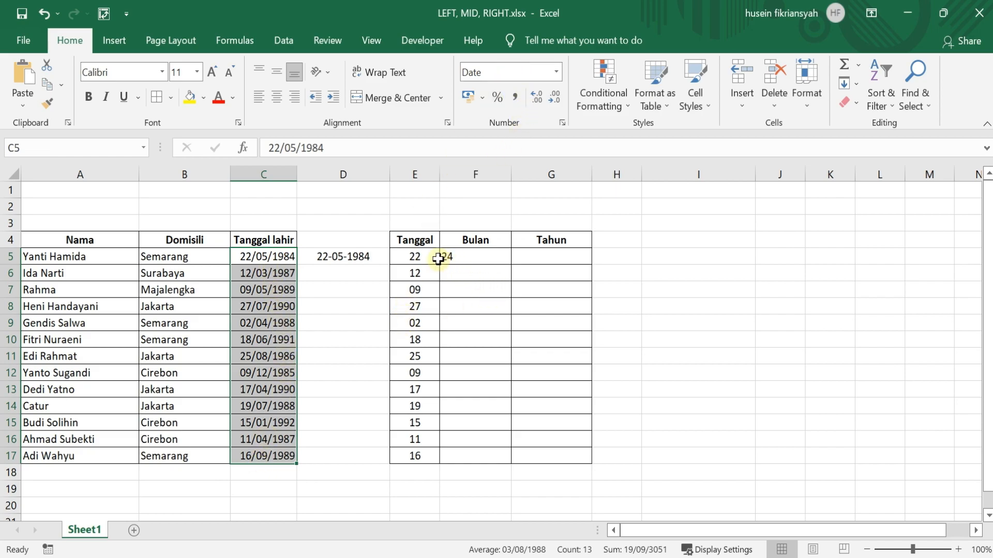
click(419, 257)
click(470, 257)
drag(420, 257, 406, 455)
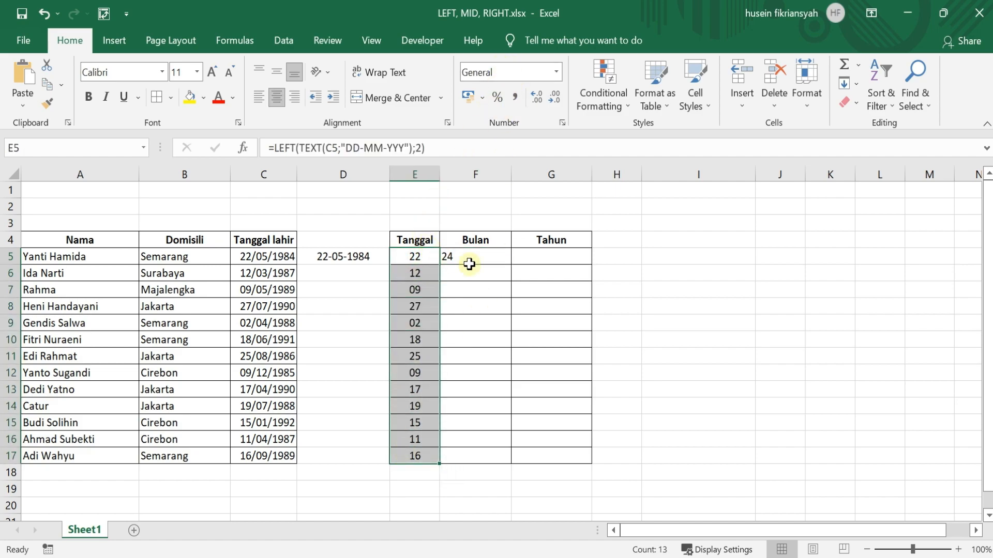
drag(469, 265, 449, 439)
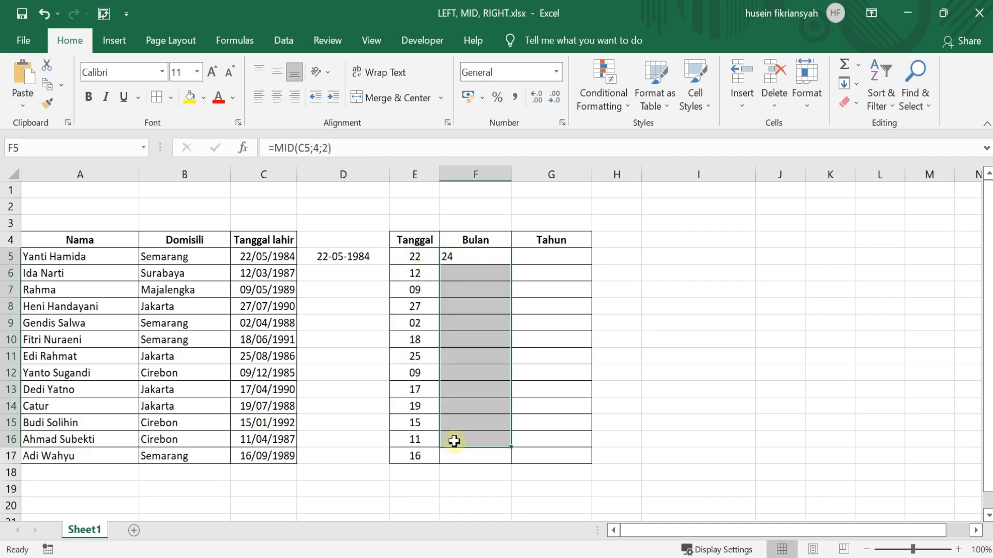
click(518, 311)
click(466, 258)
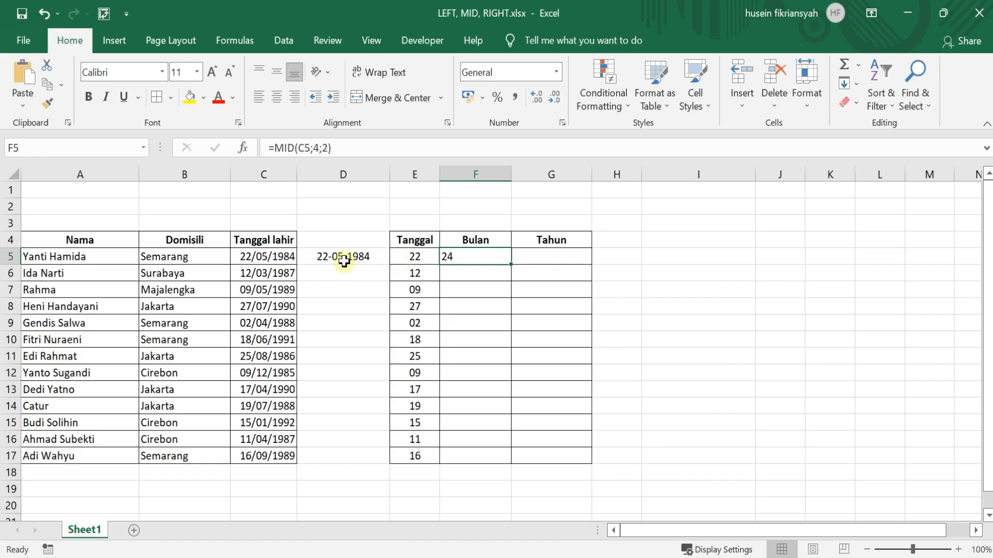
click(257, 258)
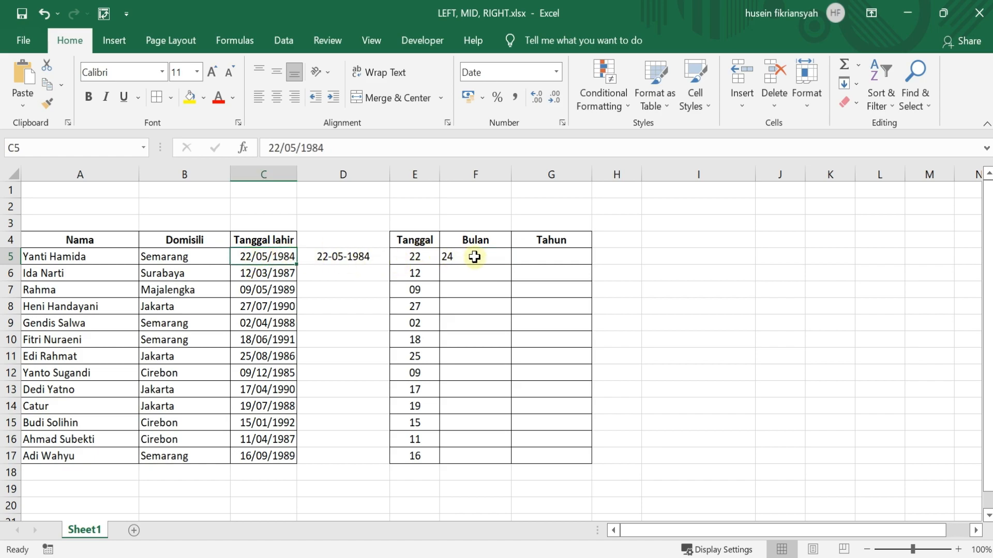
click(475, 257)
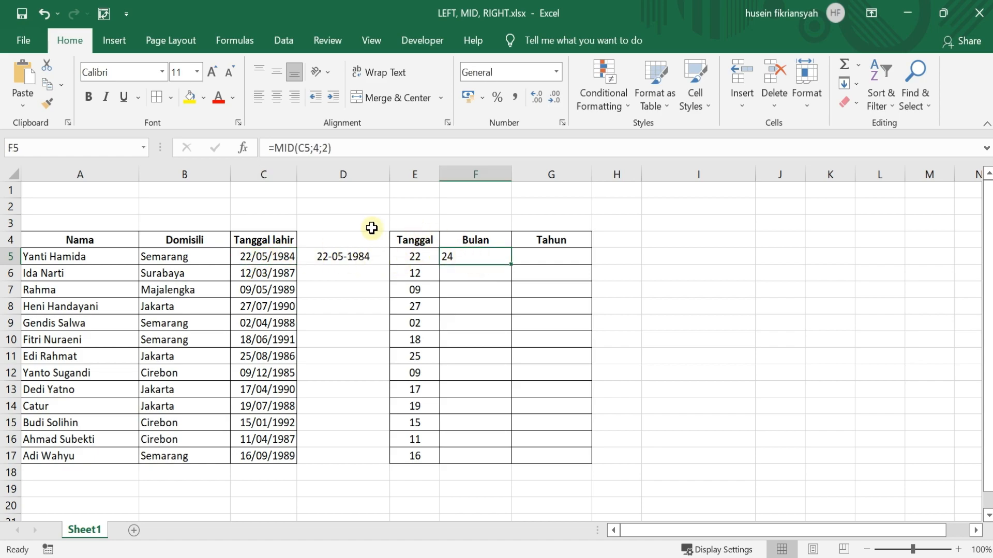
- Copy the TEXT(C5;"DD-MM-YYY") expression from cell D5 without its equals sign, leaving the cell's formula intact
click(312, 145)
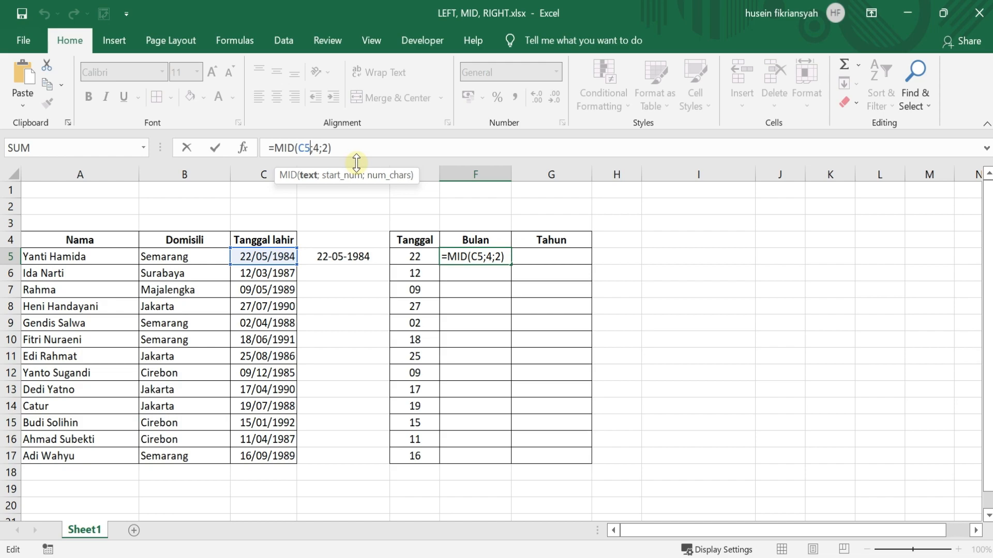
click(342, 261)
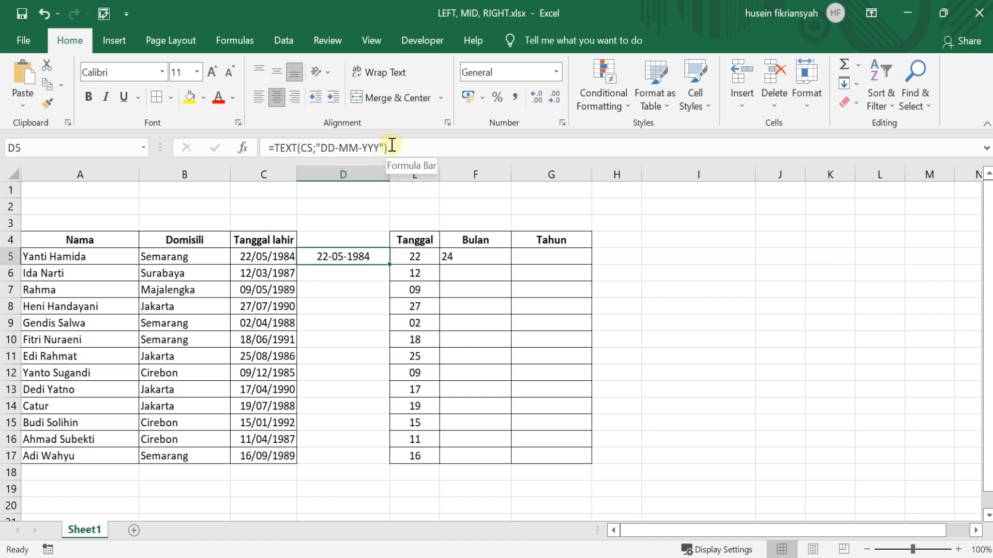
drag(392, 147, 275, 148)
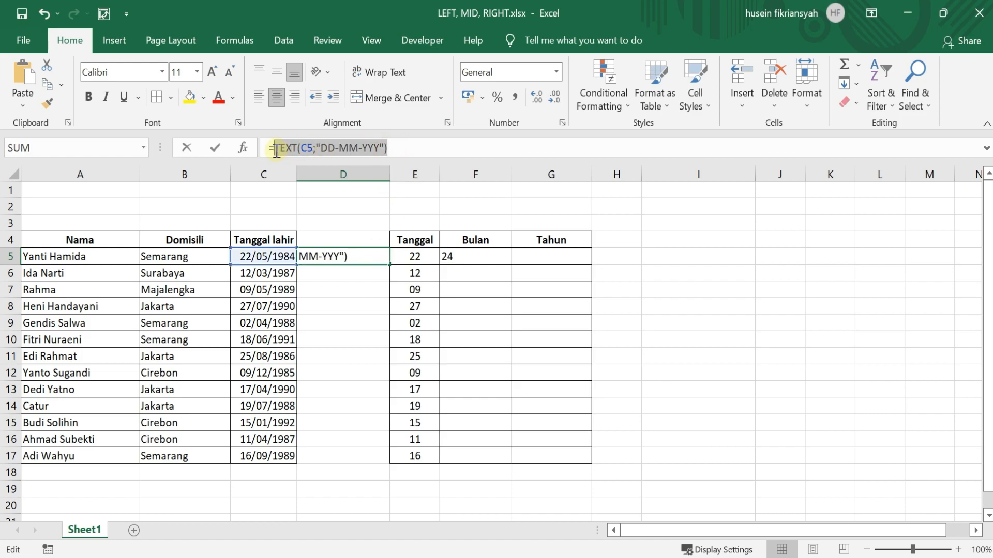
right_click(351, 148)
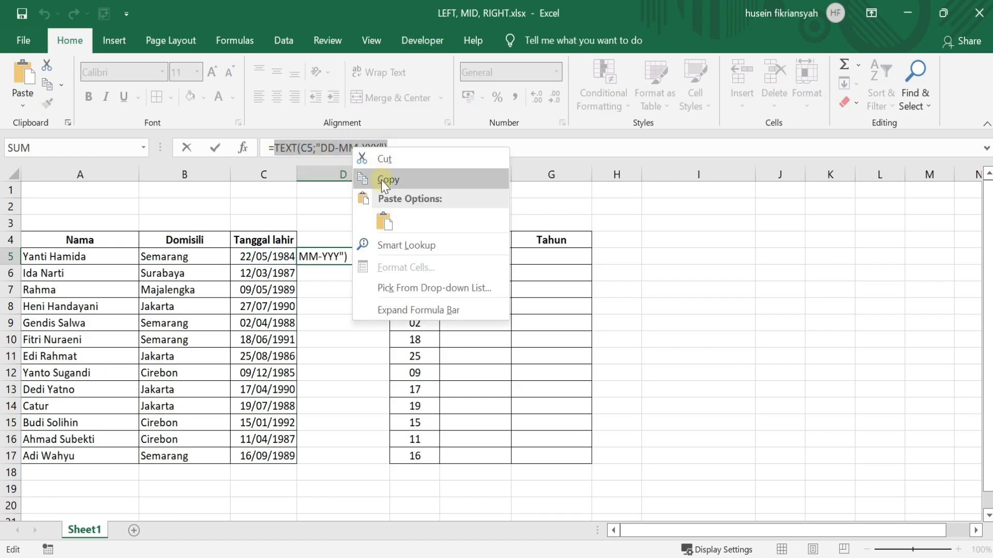
click(383, 178)
click(449, 256)
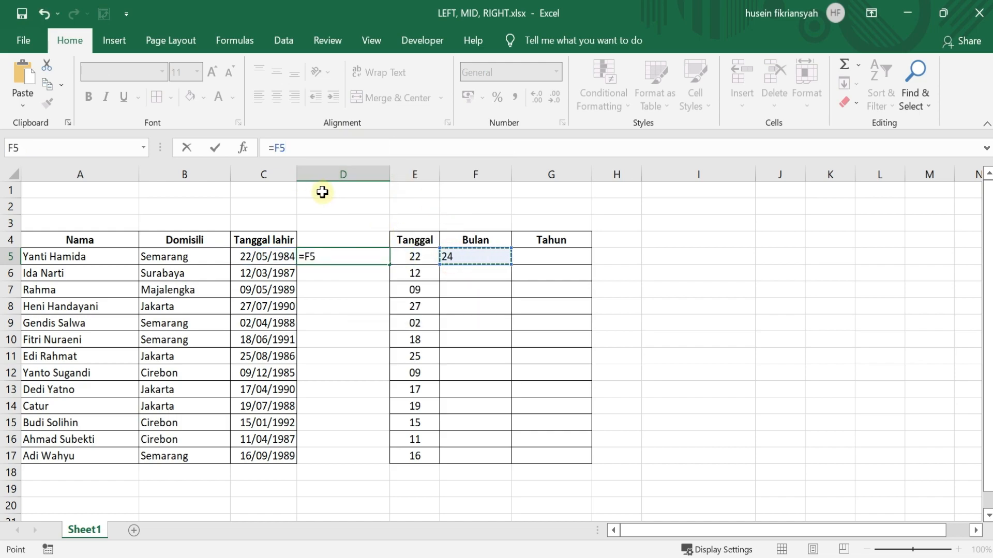
key(Escape)
- Replace the C5 argument in F5's MID formula with the copied expression, making it =MID(TEXT(C5;"DD-MM-YYY");4;2)
click(470, 256)
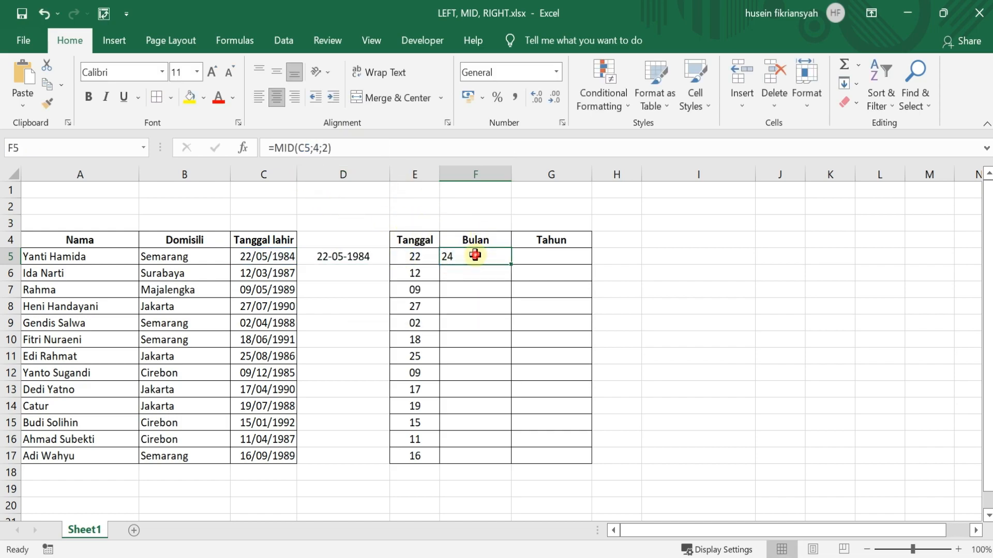
click(307, 146)
double_click(306, 147)
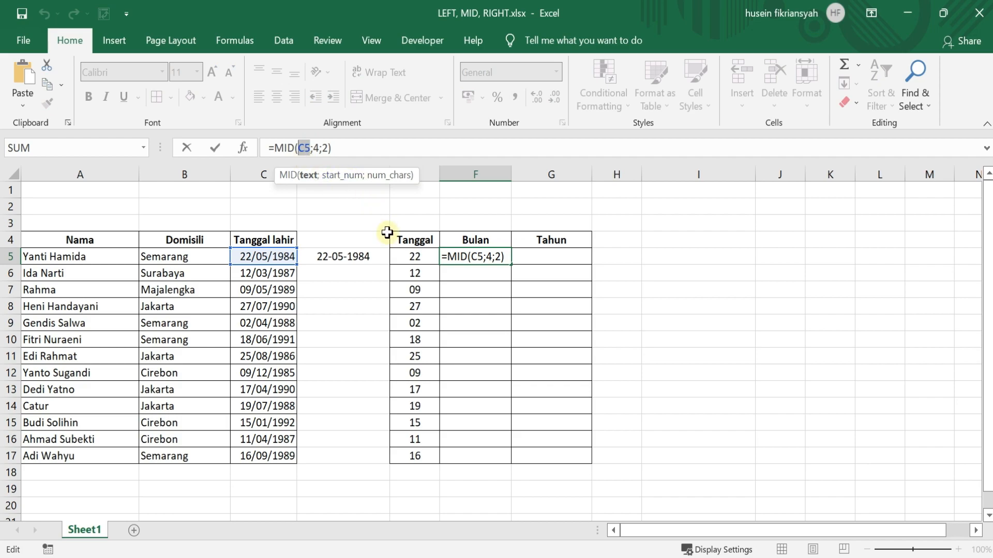
key(ctrl+v)
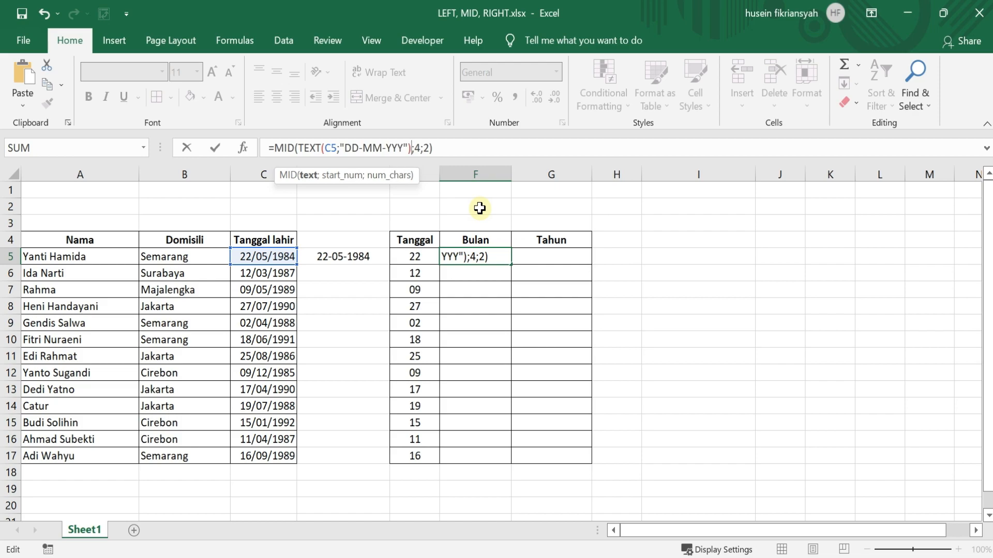
key(Return)
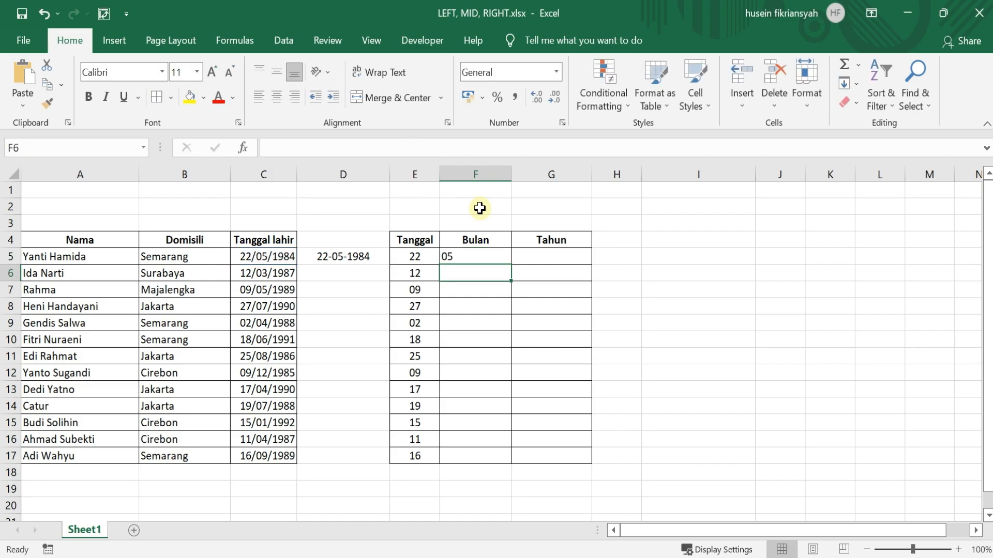
- Fill the MID formula from F5 down to F17 and check the Bulan column against the birth dates in C5:C17
click(452, 257)
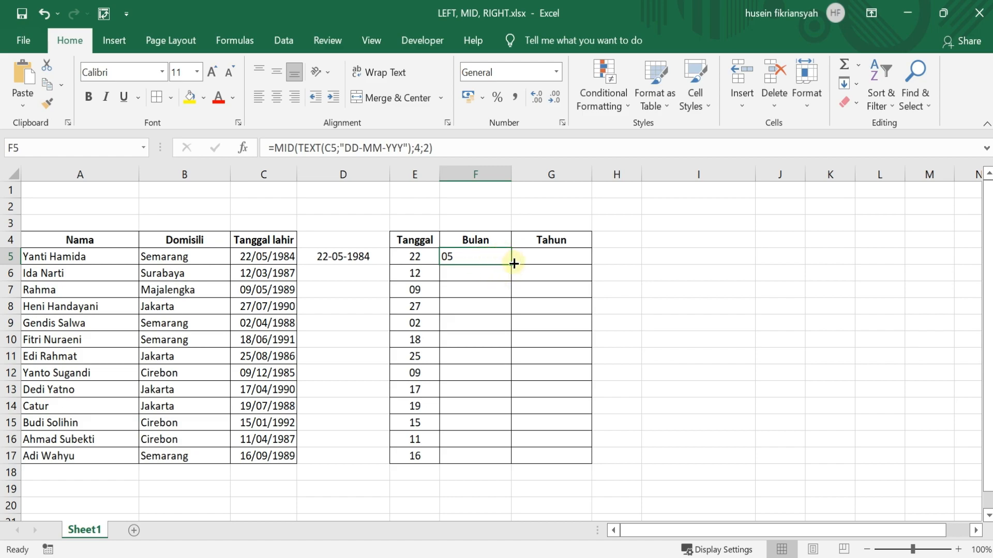
drag(511, 264, 506, 468)
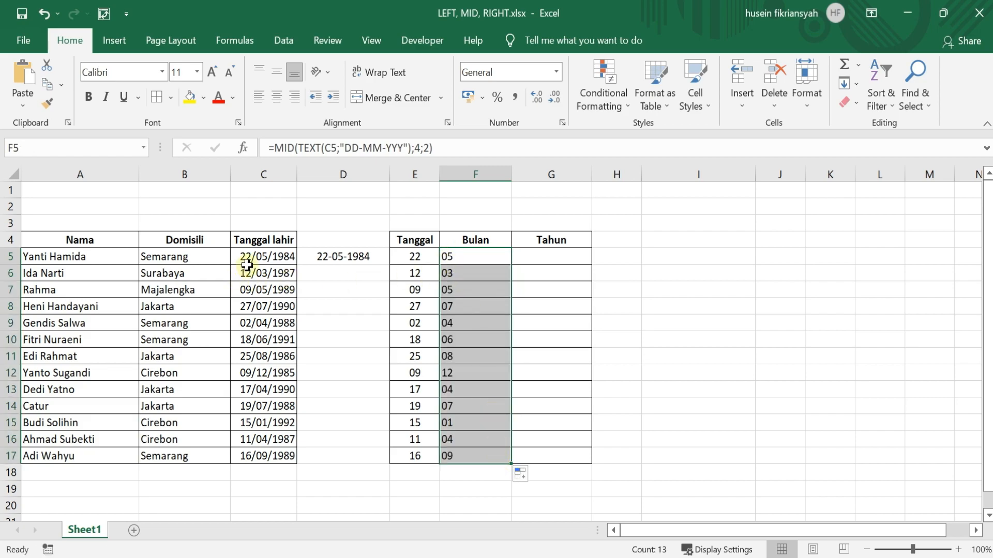
drag(257, 258, 253, 456)
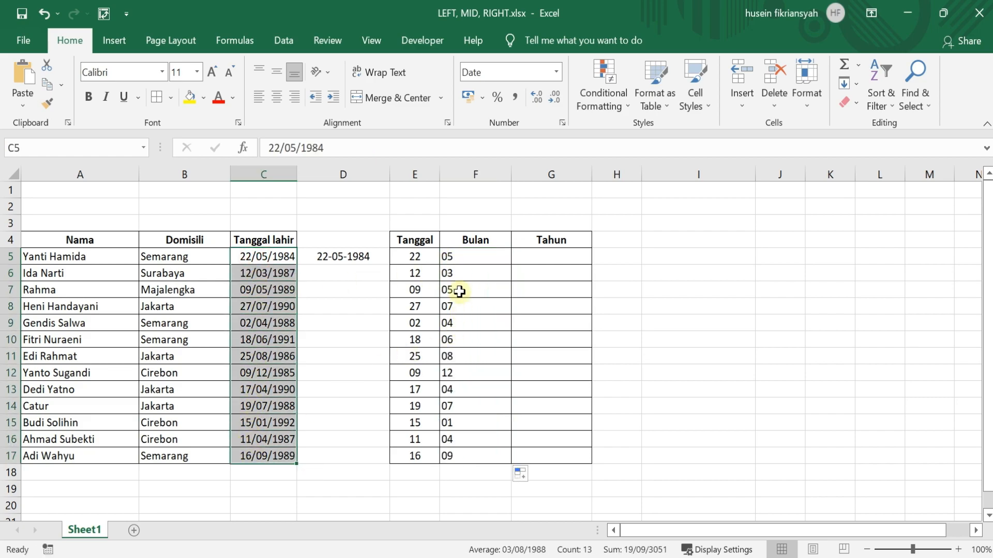
- Center the Bulan values in F5:F17 horizontally
click(462, 254)
drag(462, 254, 466, 454)
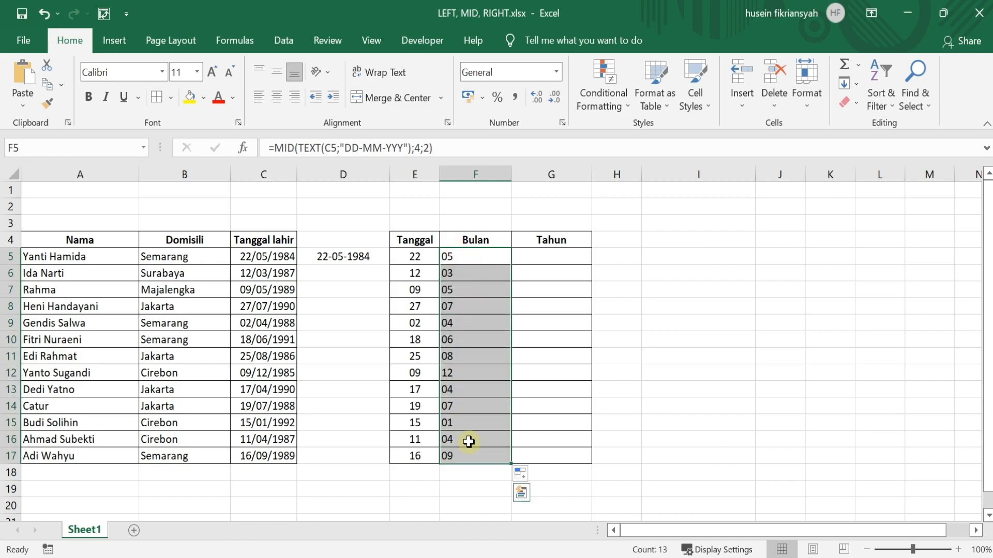
click(277, 97)
- Enter the formula =RIGHT(C5;4) in cell G5 under Tahun to extract the last four characters
click(564, 260)
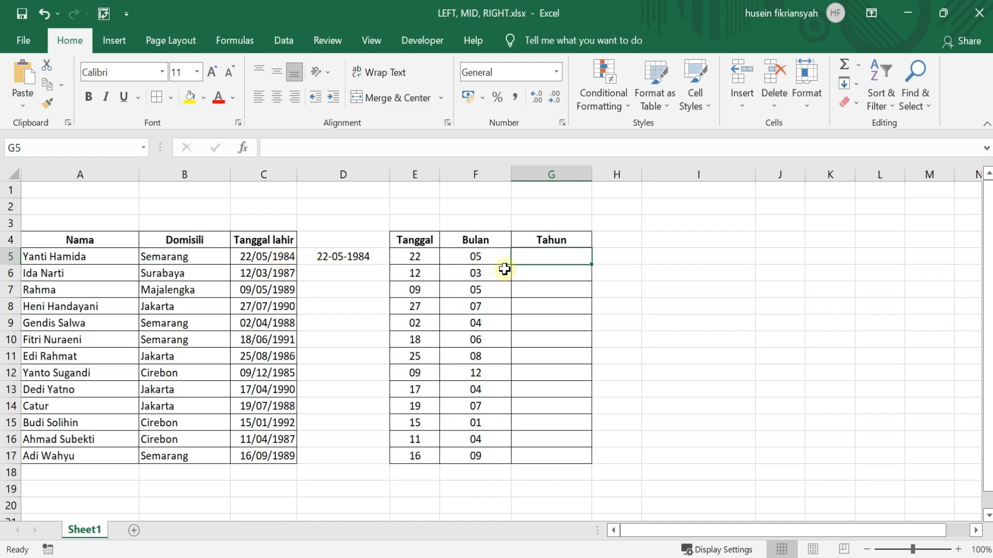
text(=)
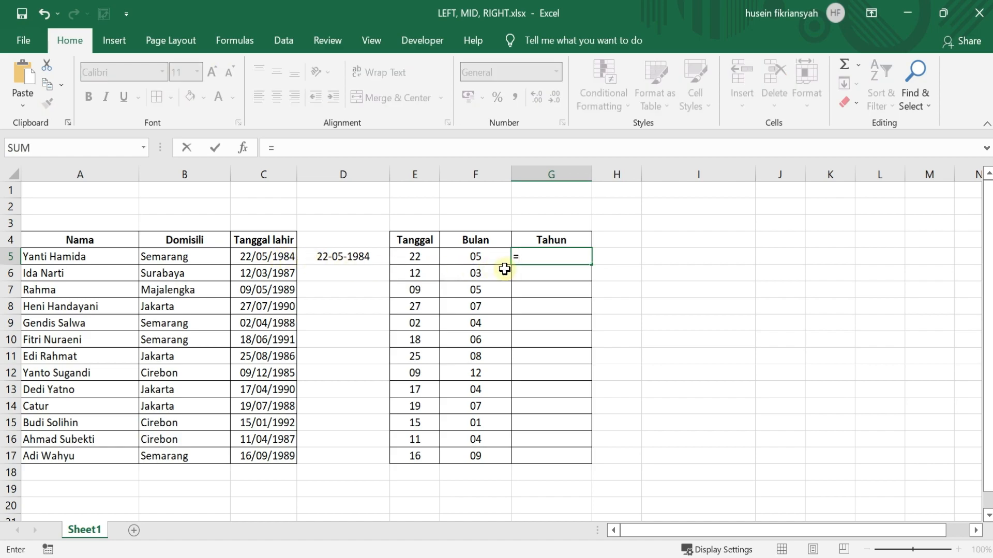
text(RIGHT()
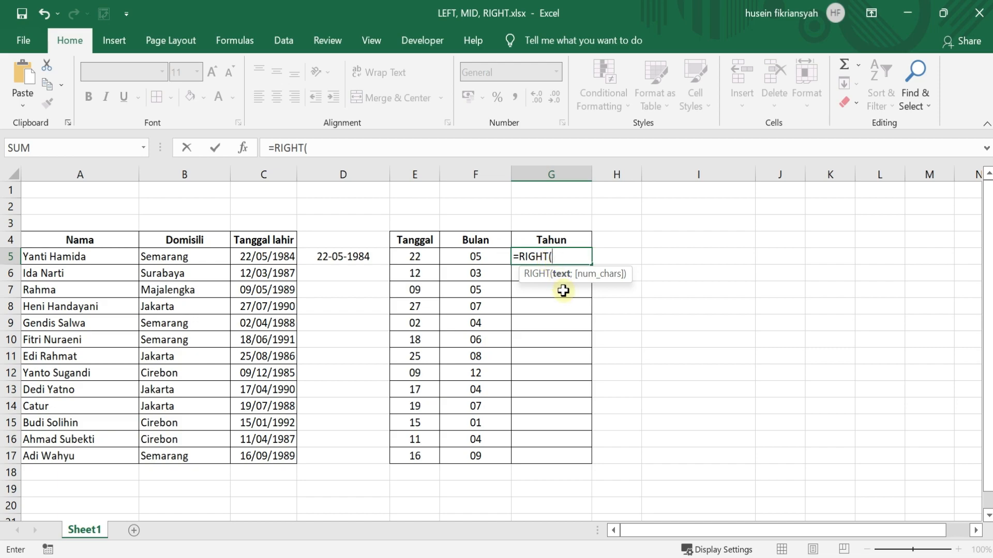
click(255, 258)
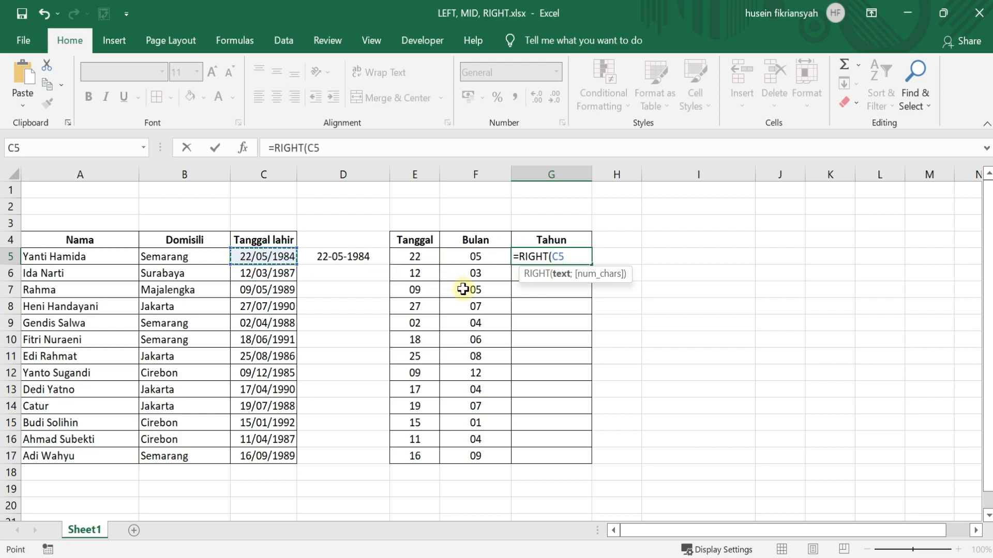
text(;)
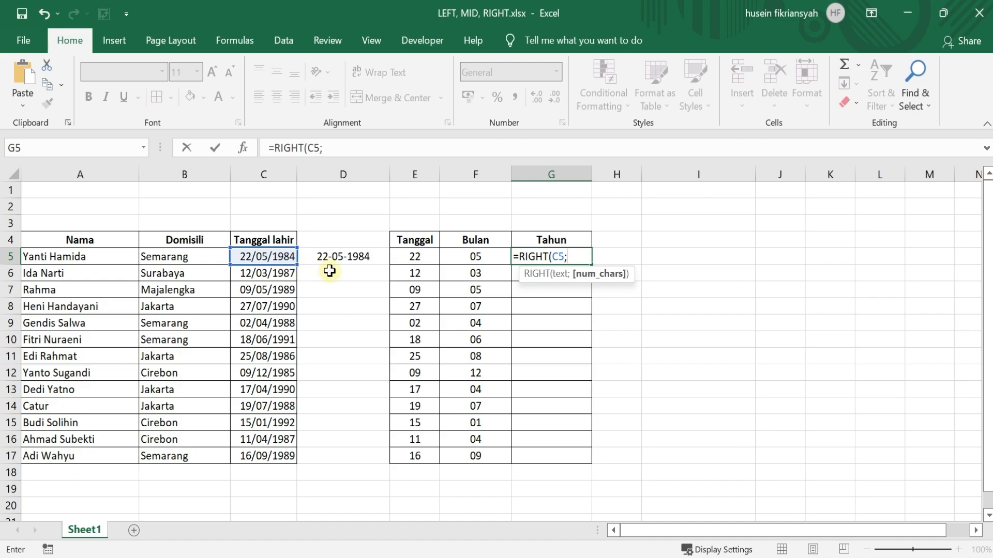
text(4)
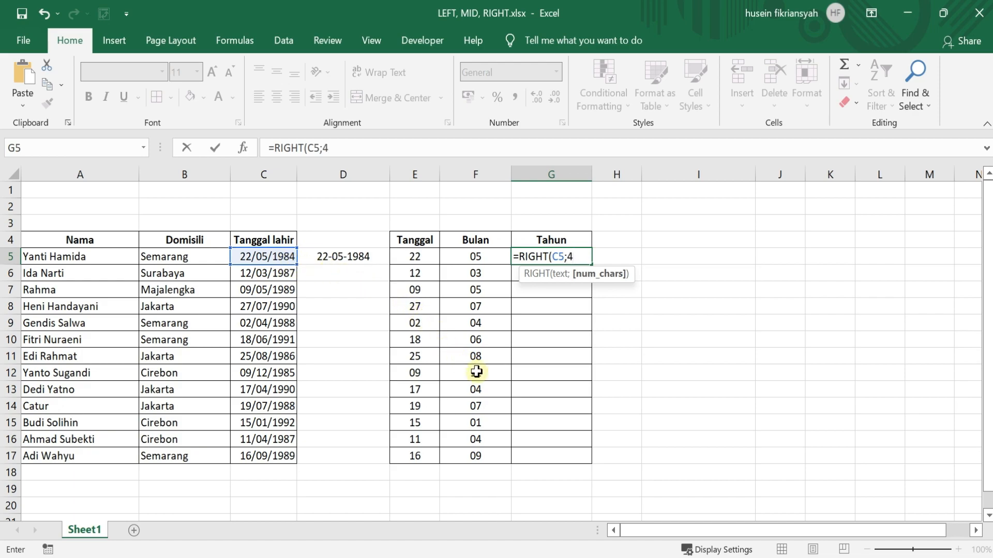
text())
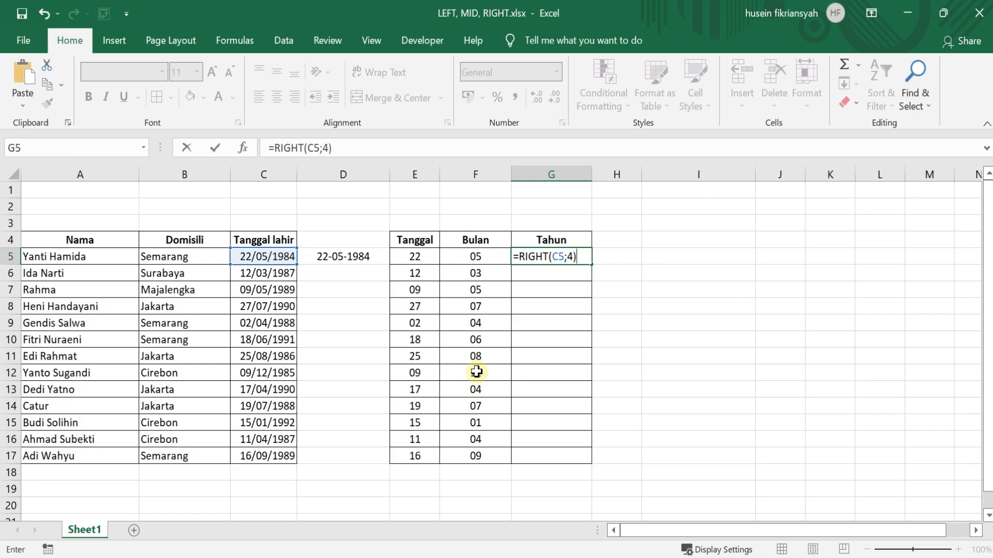
key(Return)
- Compare the RIGHT result in G5 with the birth date in C5 and the text-formatted date in D5
click(571, 259)
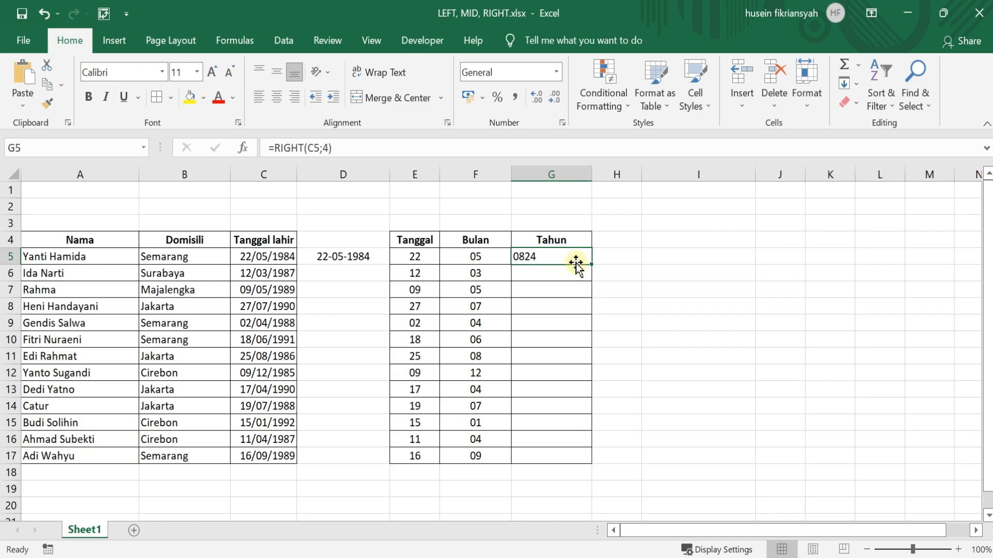
click(280, 258)
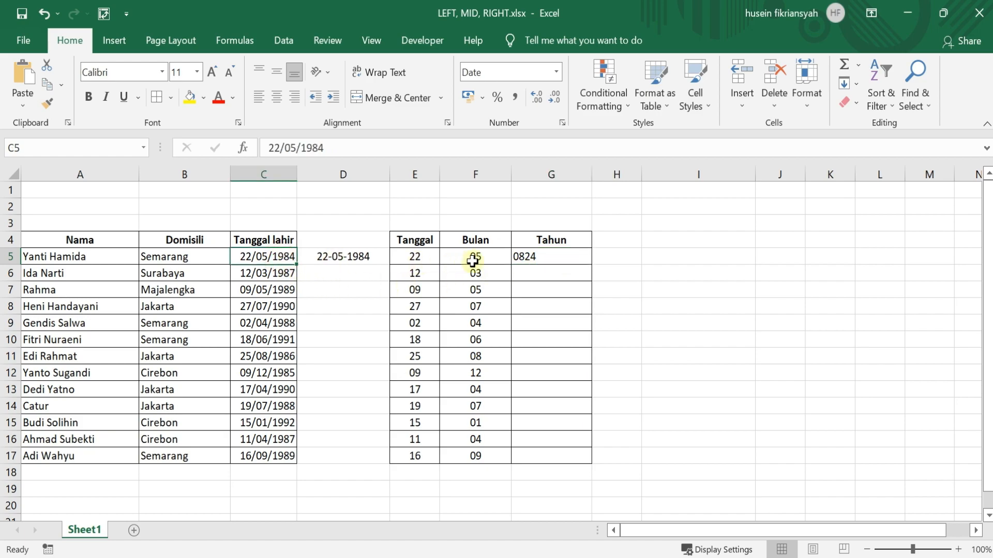
click(531, 256)
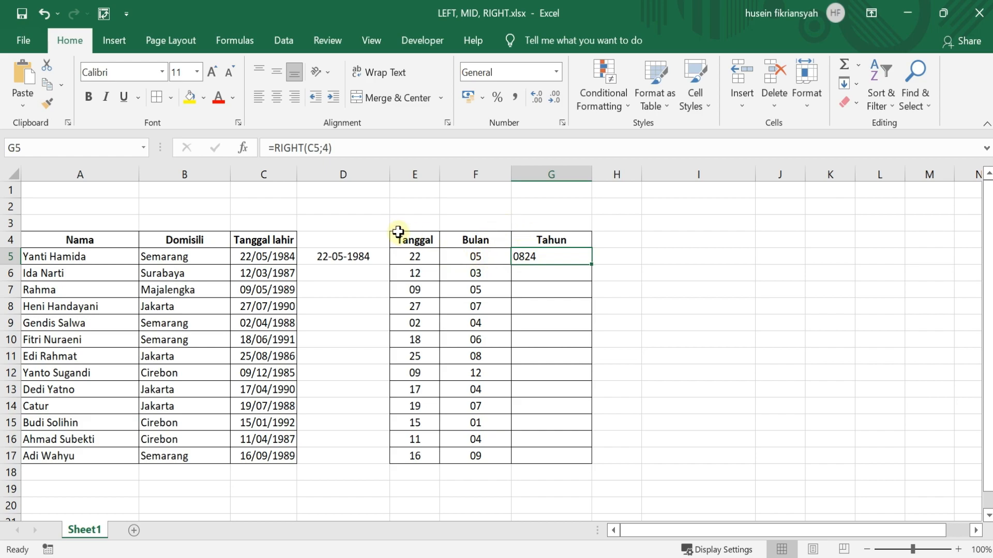
click(339, 259)
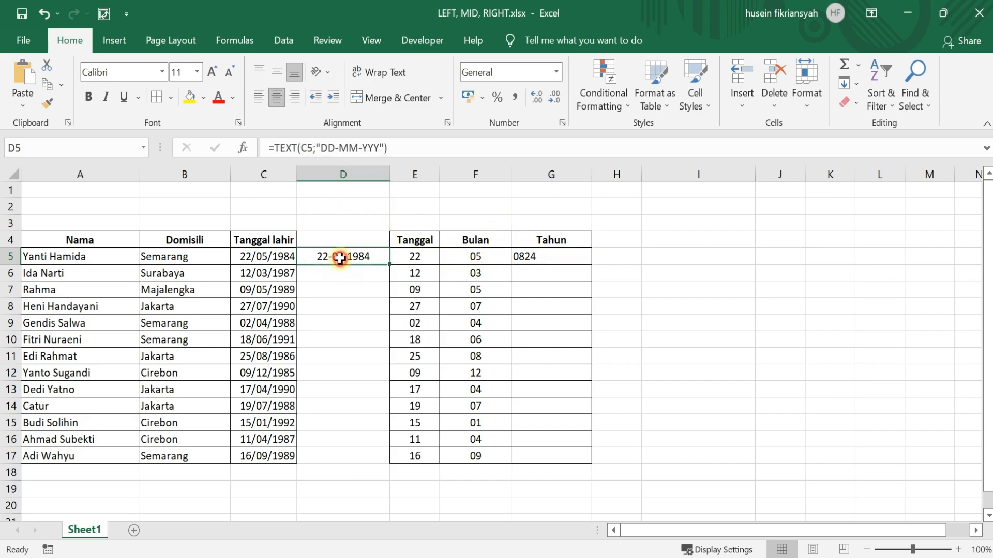
click(550, 256)
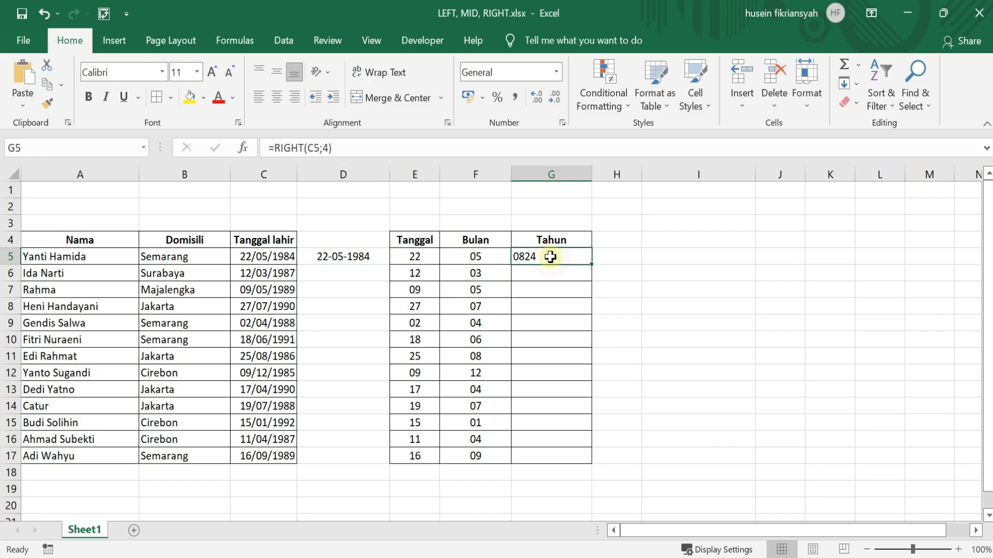
click(362, 261)
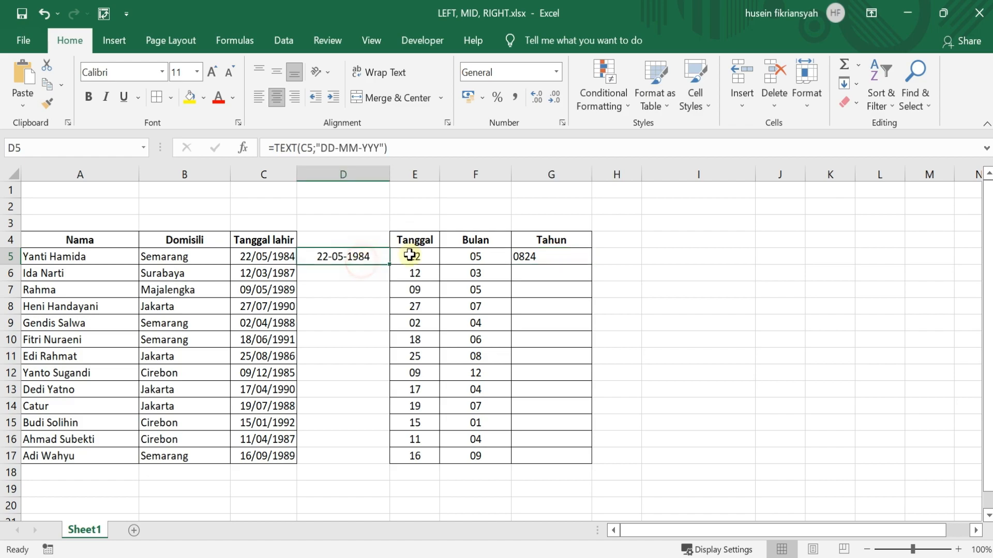
- Change the reference in G5's RIGHT formula to the text-formatted date, making it =RIGHT(D5;4)
click(573, 250)
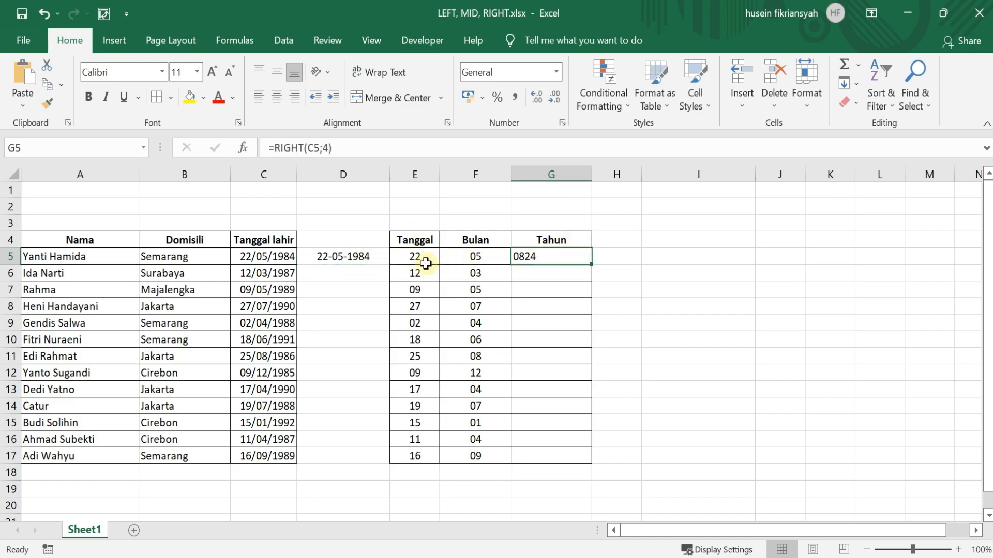
click(319, 148)
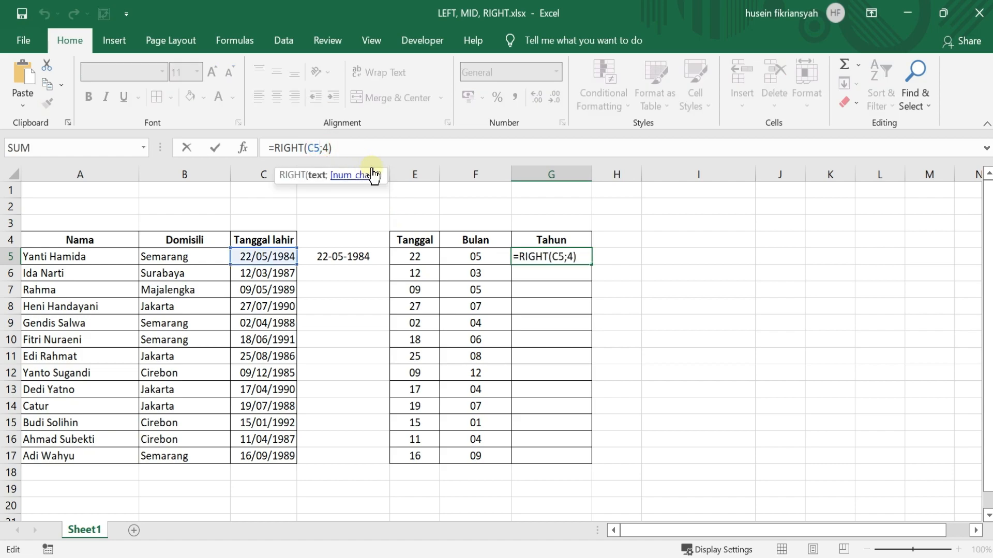
key(BackSpace)
key(BackSpace)
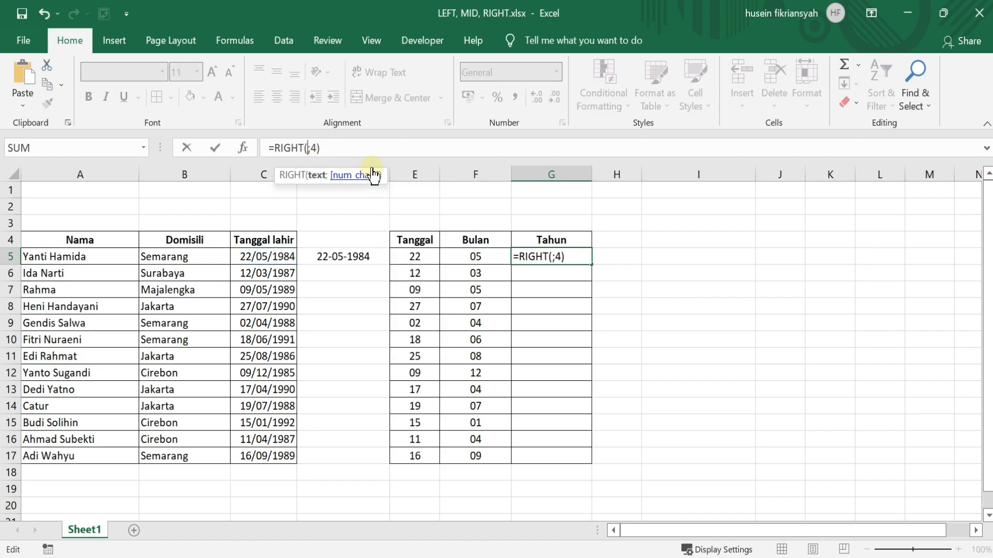
click(341, 257)
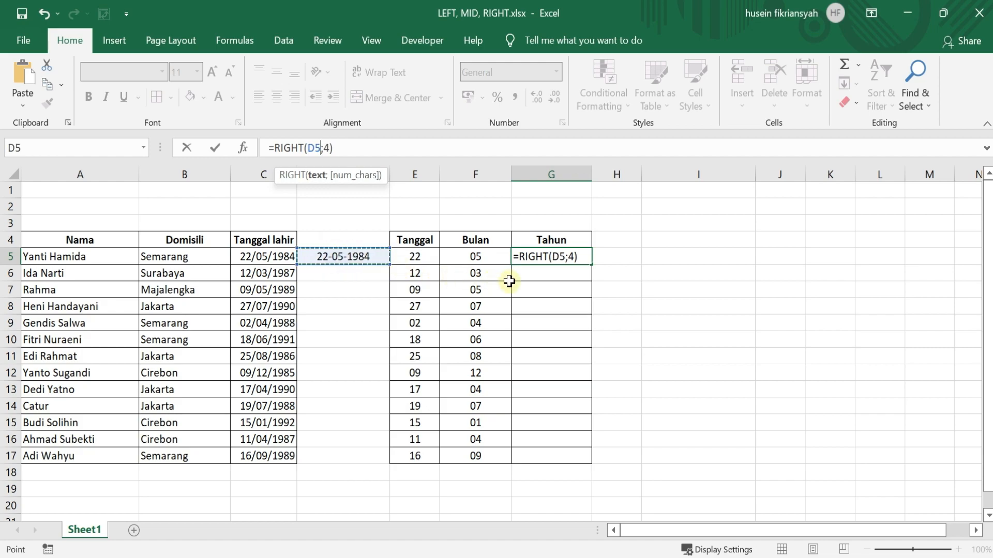
key(Return)
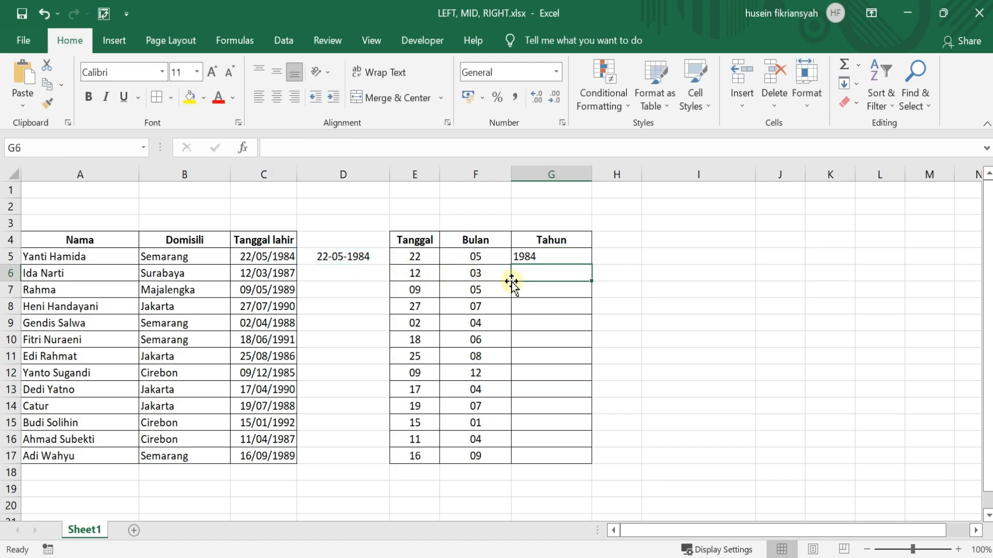
- Try filling the RIGHT formula from G5 down to G17, and clear the copied formulas from G6:G17
click(549, 256)
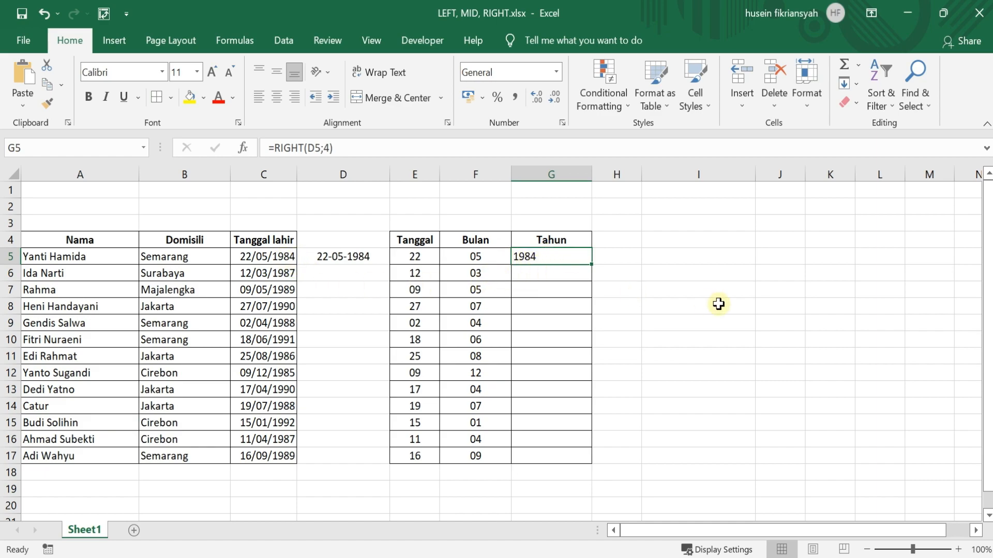
drag(592, 265, 561, 255)
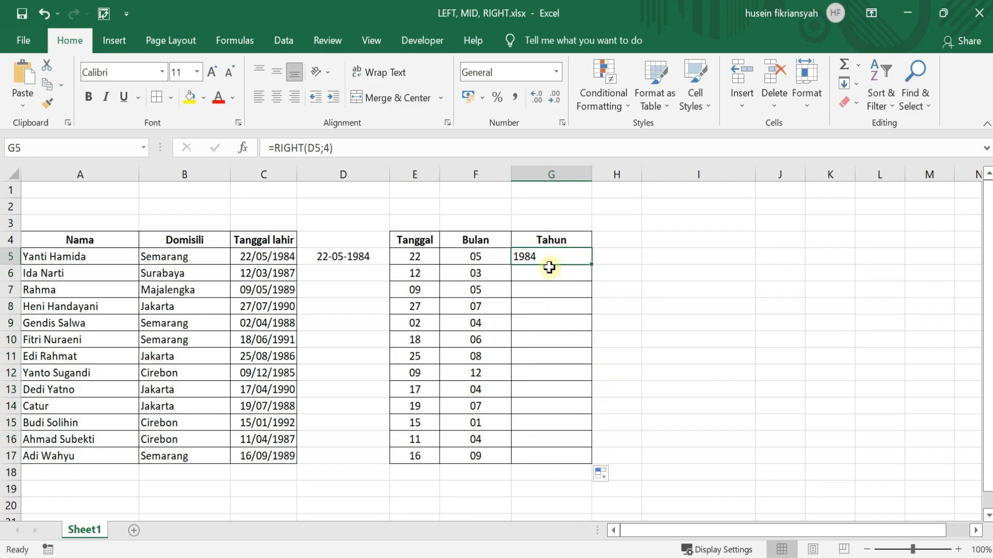
click(553, 287)
drag(554, 271, 556, 446)
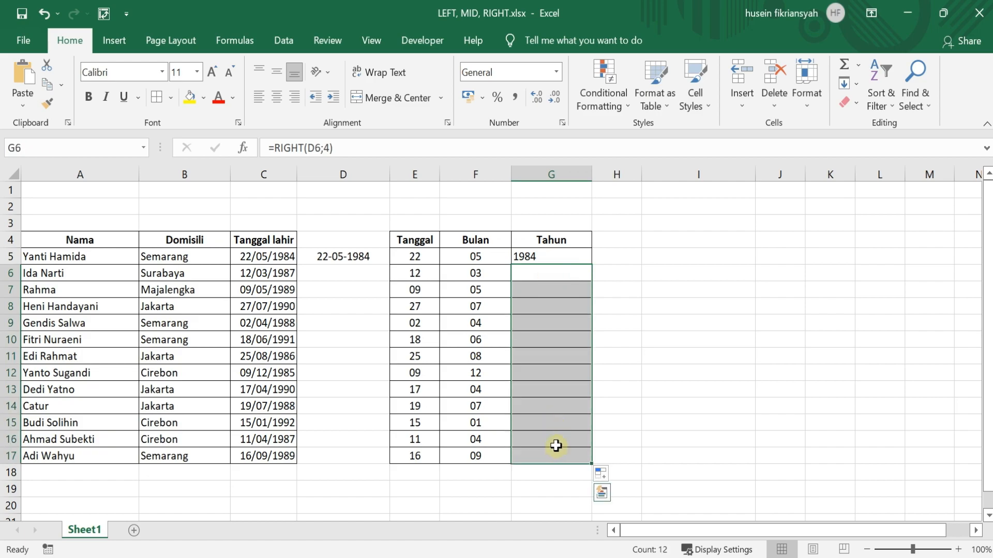
click(572, 324)
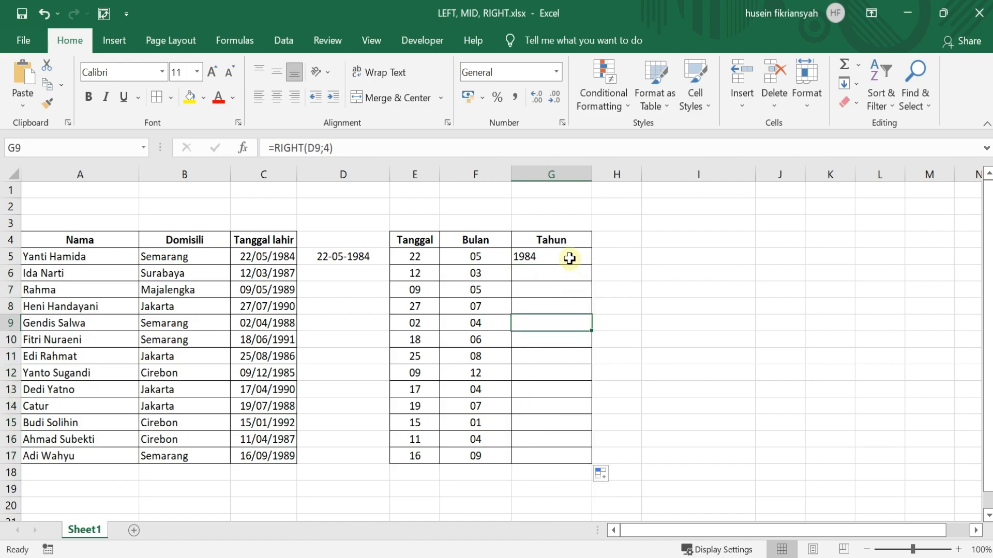
drag(565, 273, 558, 457)
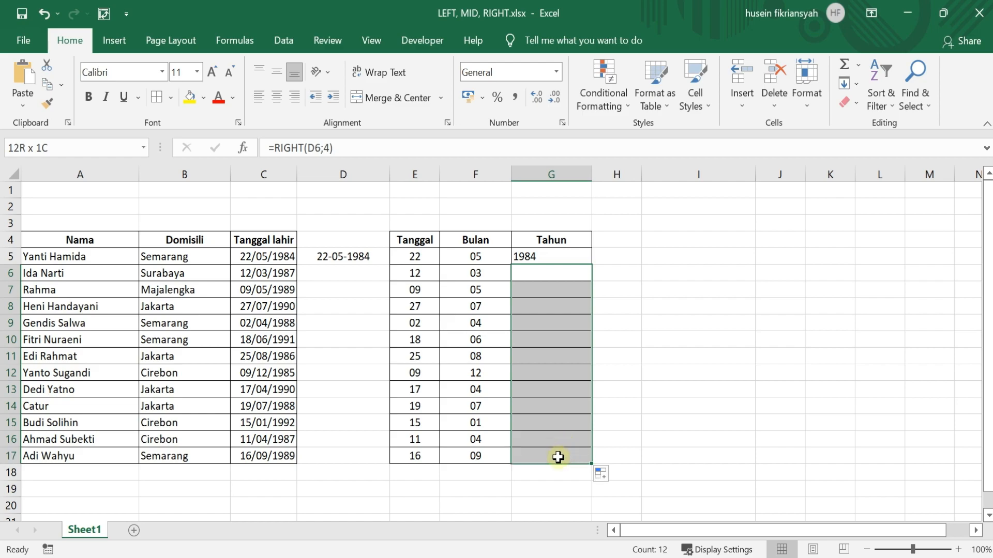
key(Delete)
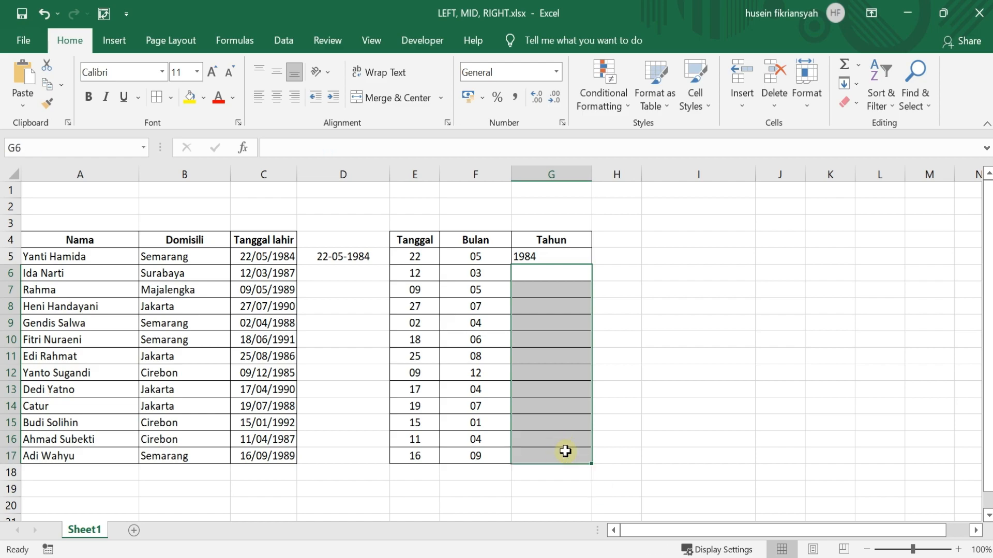
- Fill the =RIGHT(D5;4) formula from G5 down to G17 again
click(547, 253)
drag(591, 264, 590, 465)
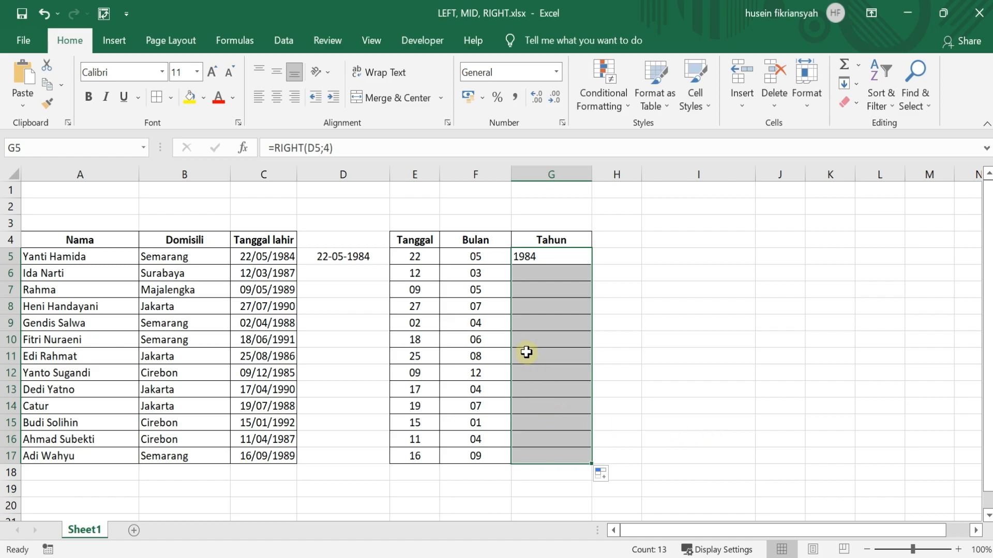
click(605, 274)
- Try filling the absolute-reference formula =RIGHT($D$5;4) from G5 down to G17, and clear G5:G17
click(562, 257)
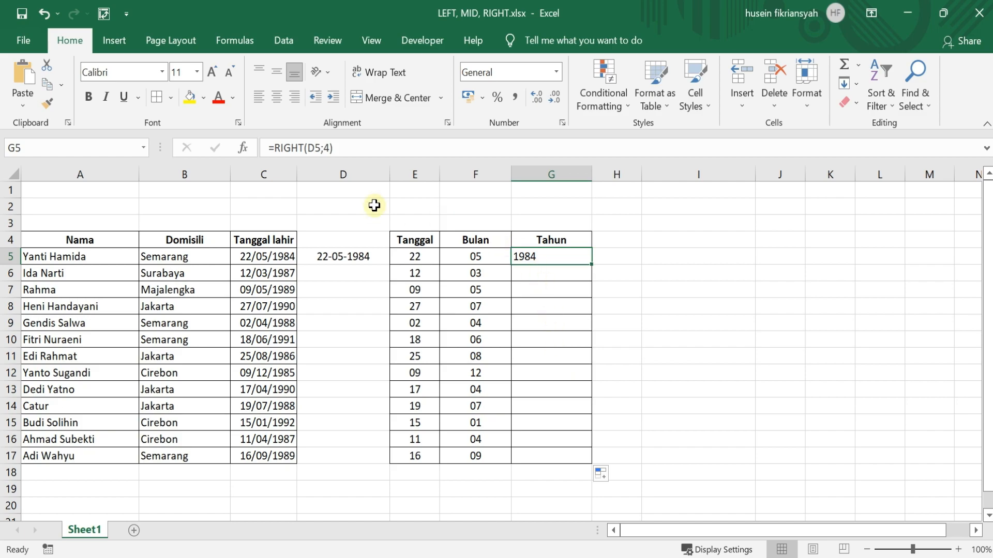
click(316, 146)
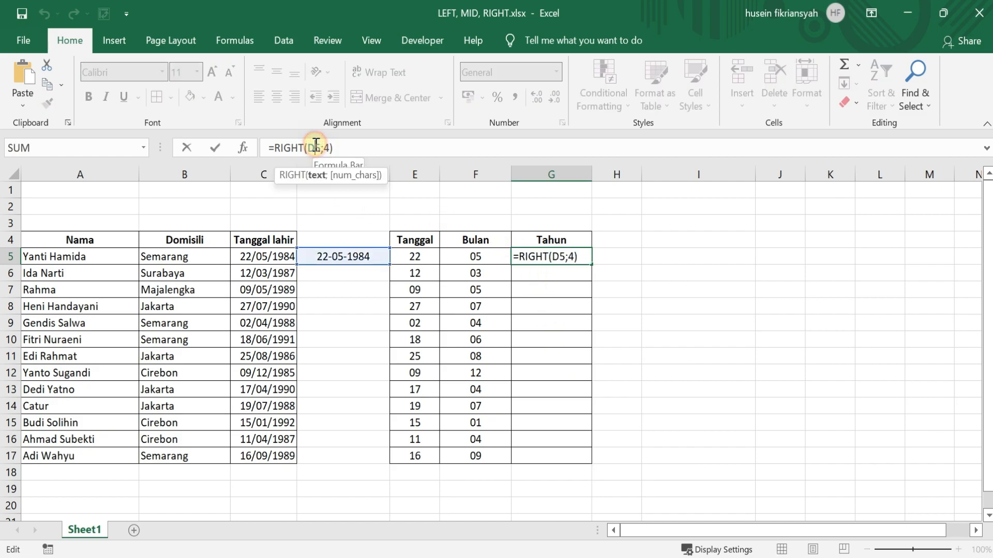
double_click(316, 148)
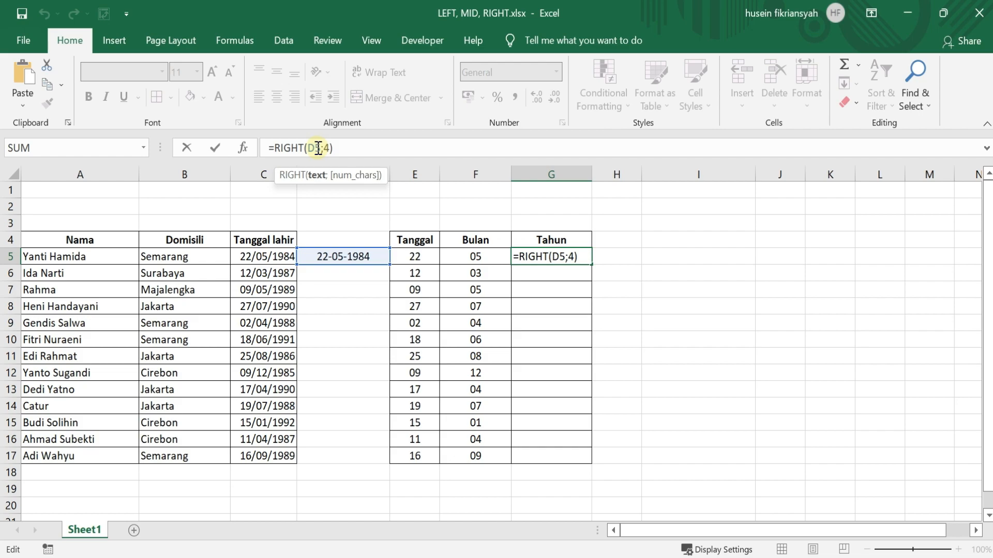
key(F4)
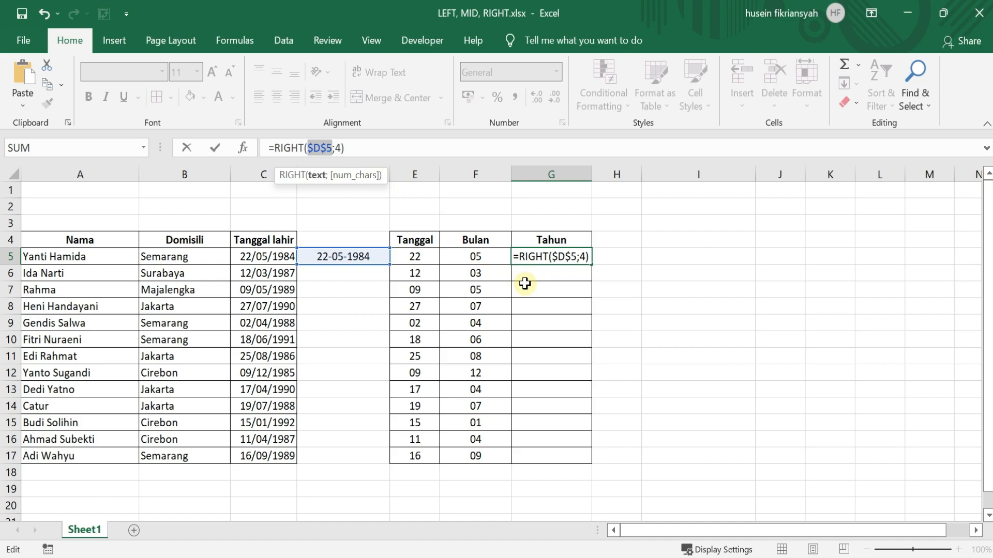
click(546, 262)
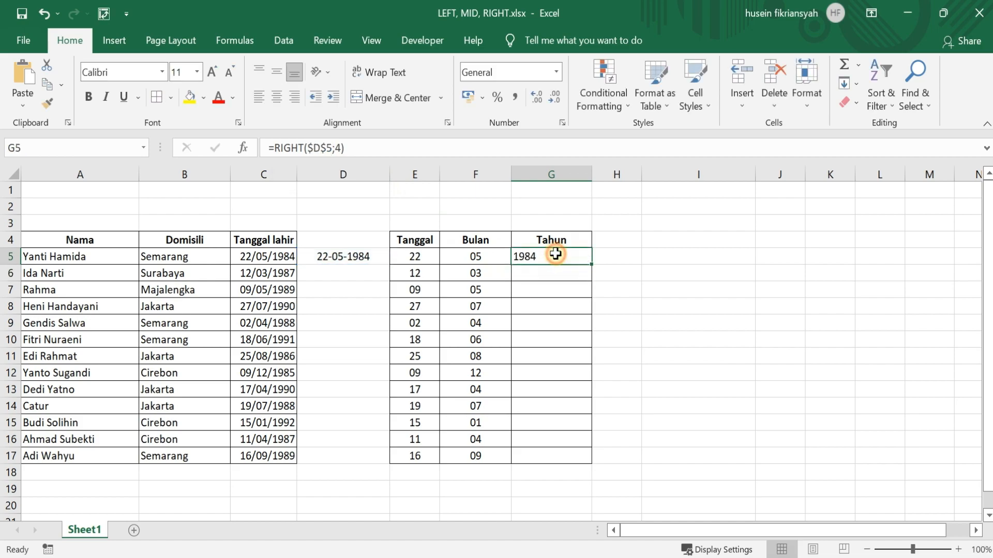
drag(594, 264, 596, 469)
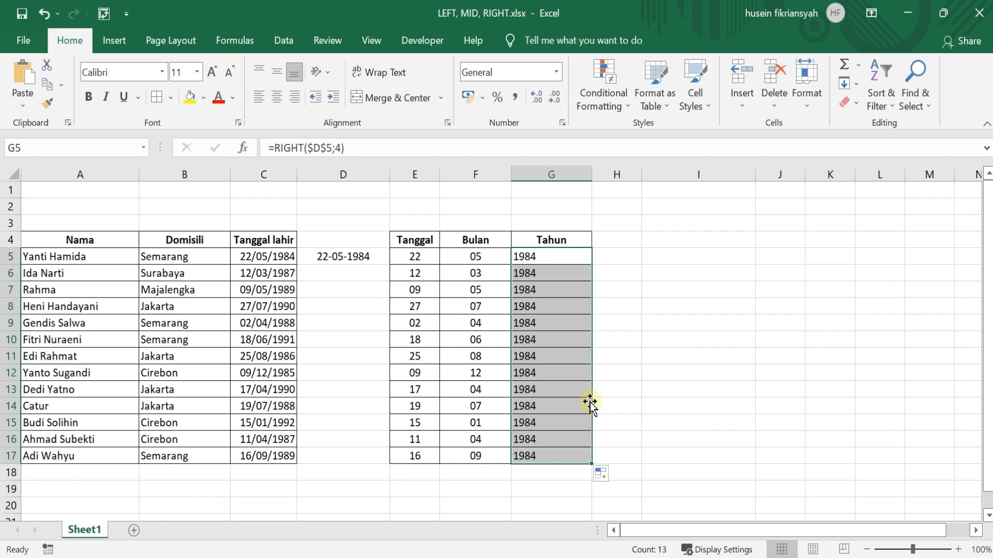
key(Delete)
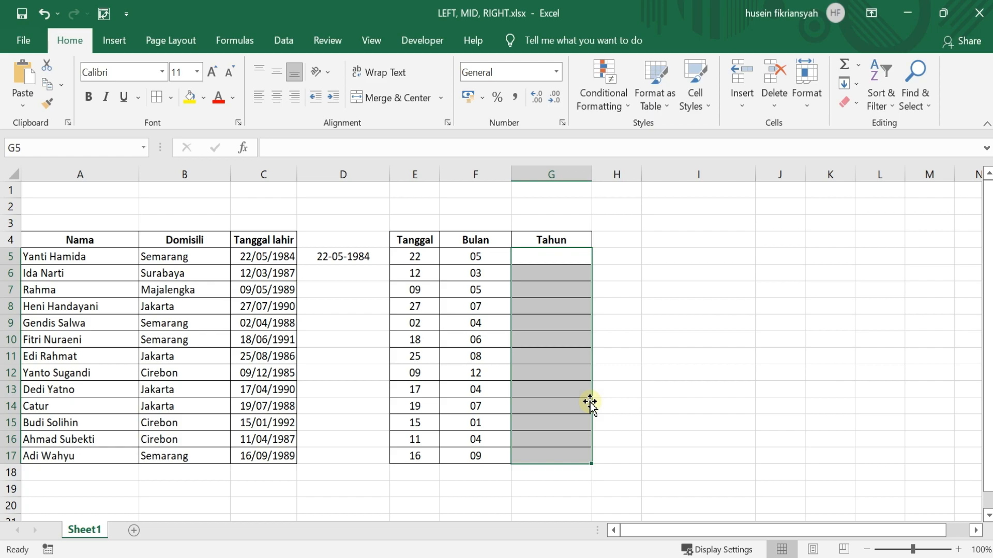
- Enter the formula =RIGHT(C5;4) in G5 under Tahun, referring to the original birth date
click(551, 254)
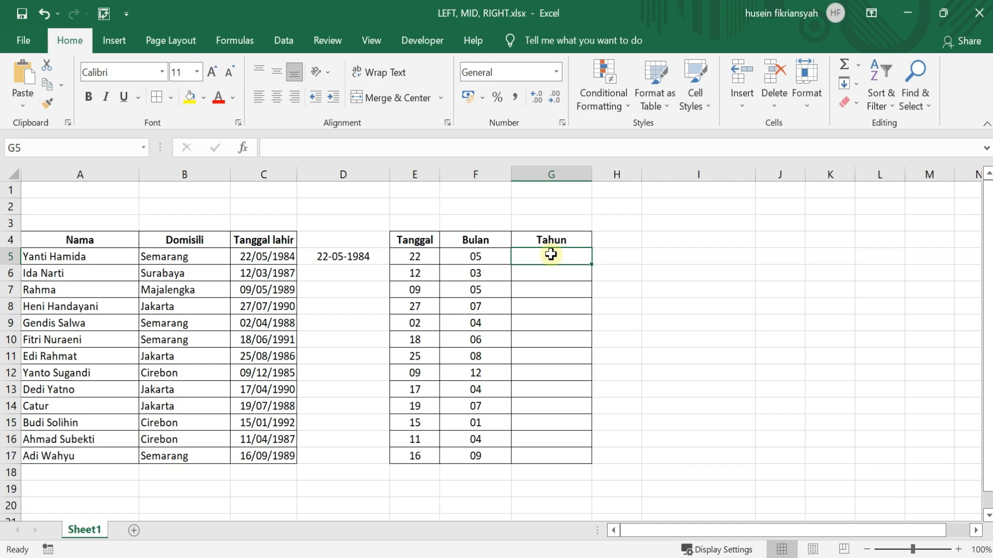
text(=)
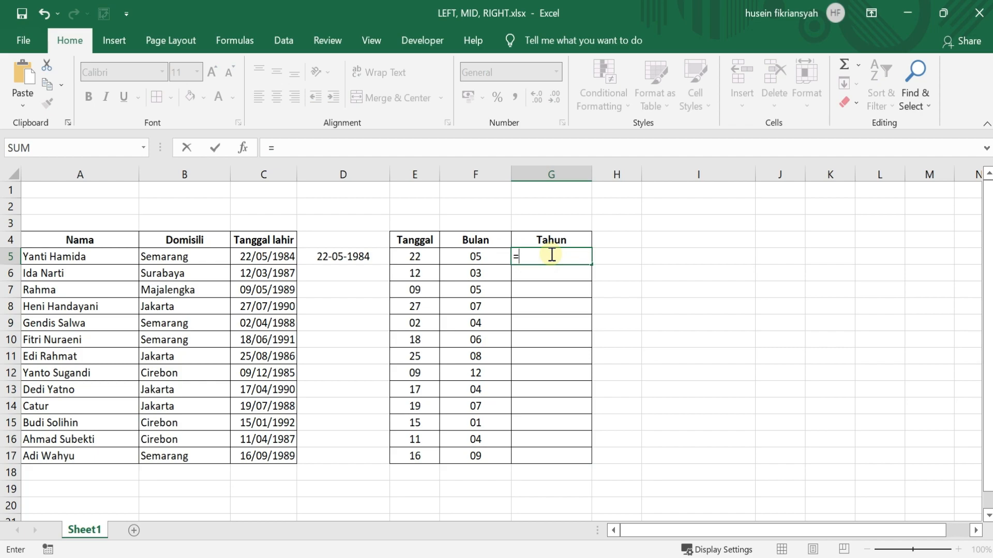
key(BackSpace)
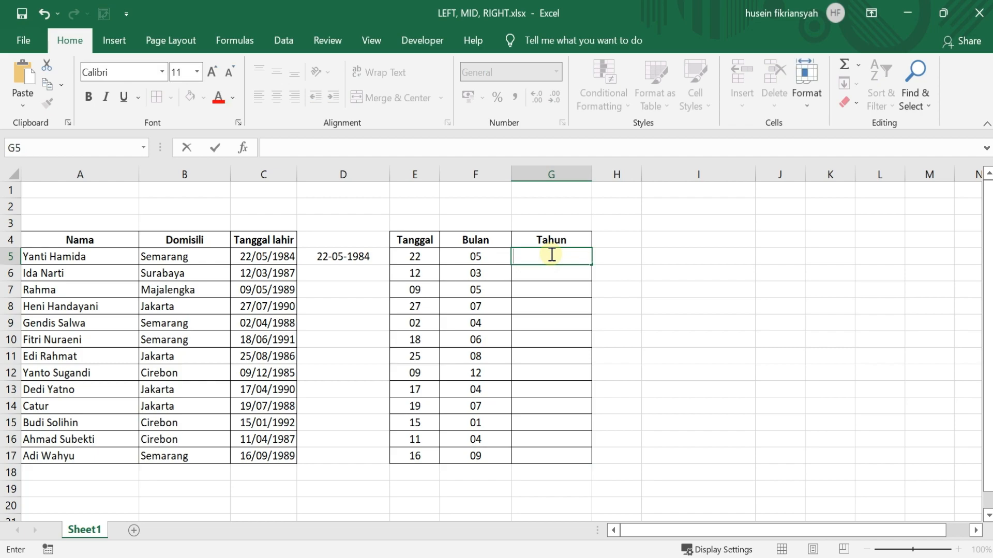
text(=RIGHT)
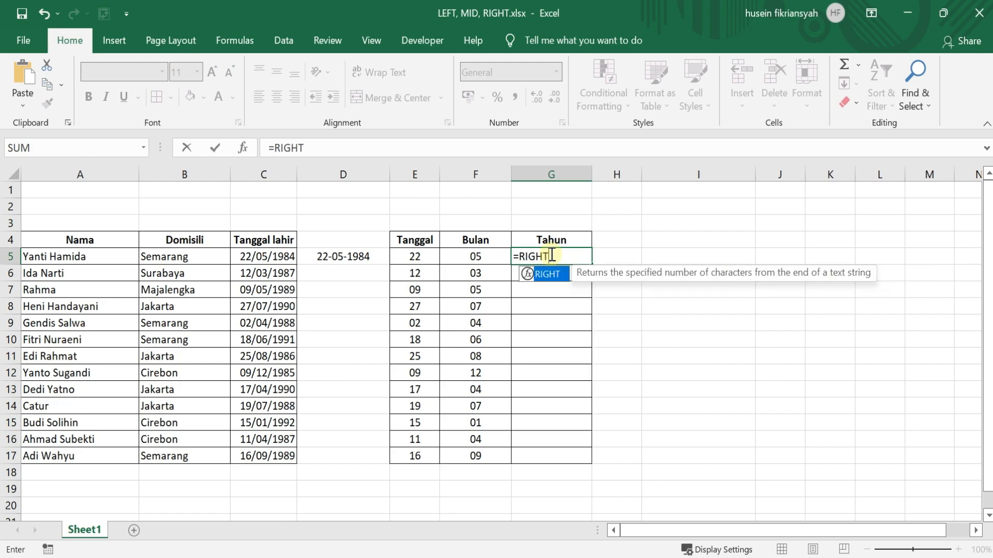
text(()
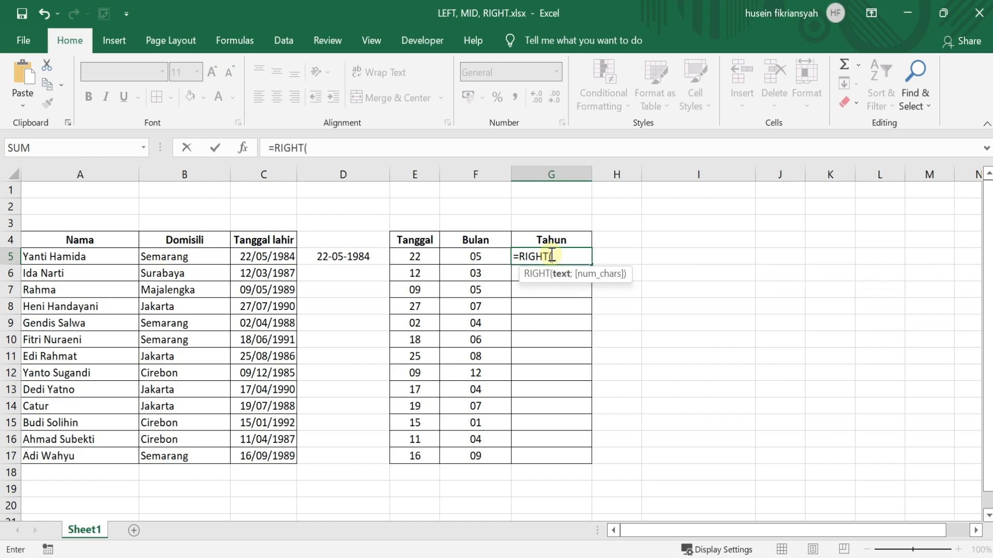
click(286, 263)
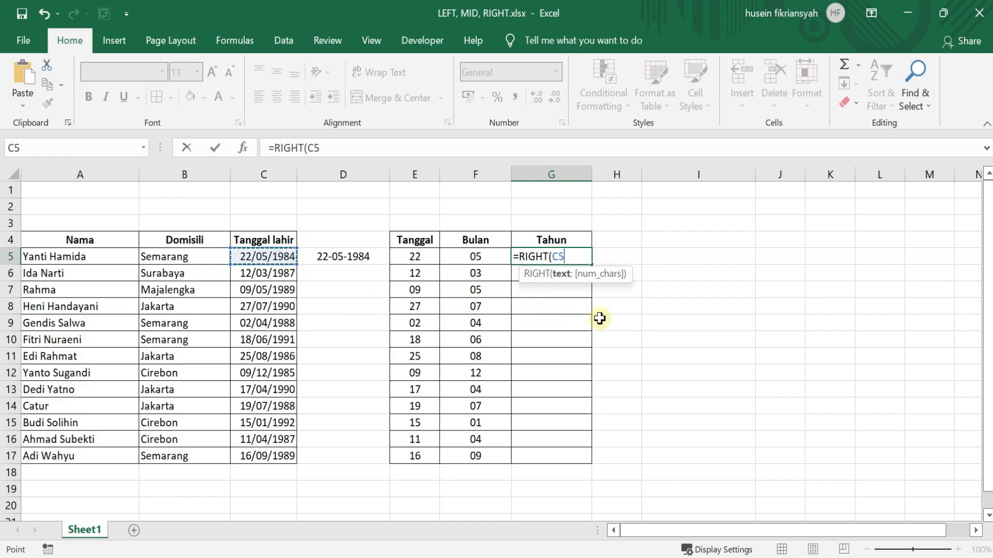
text(;)
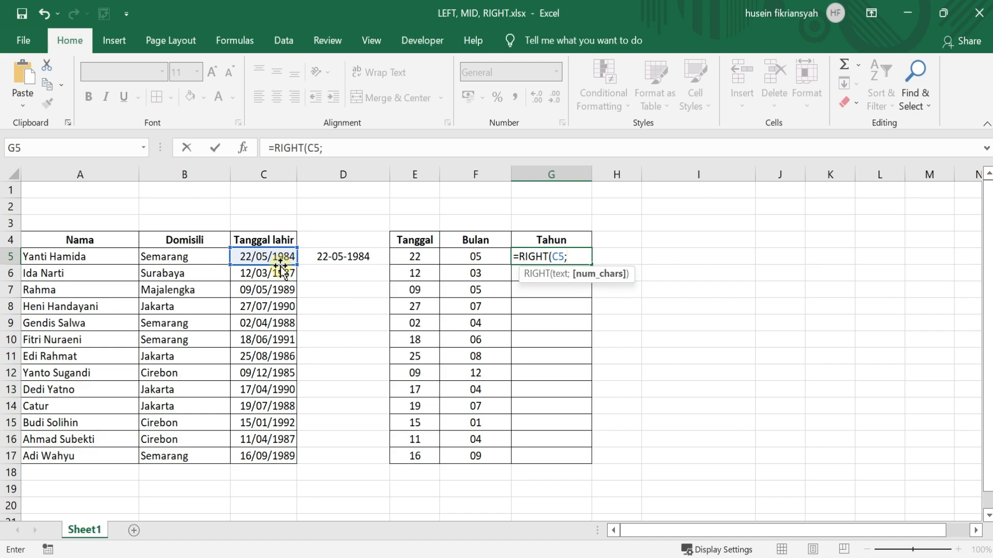
text())
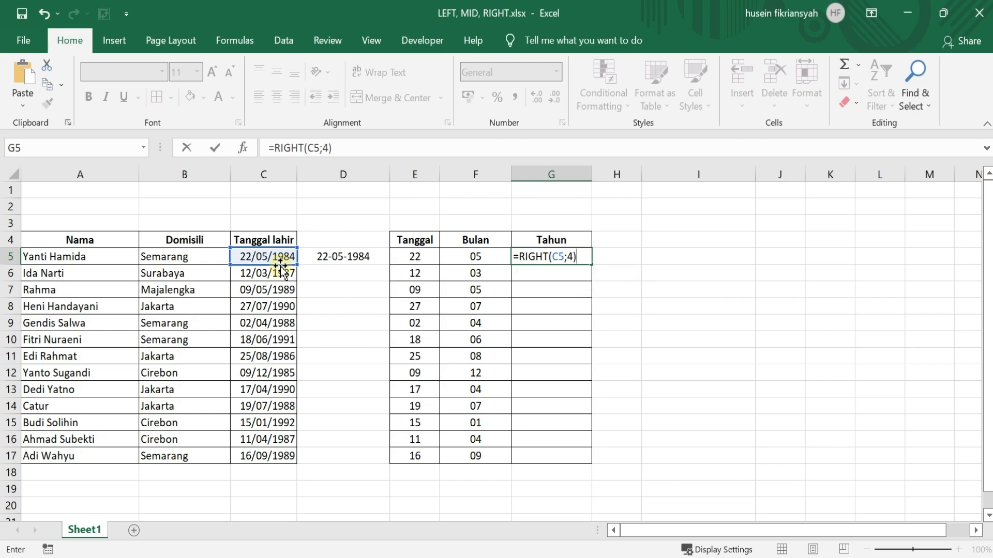
key(Return)
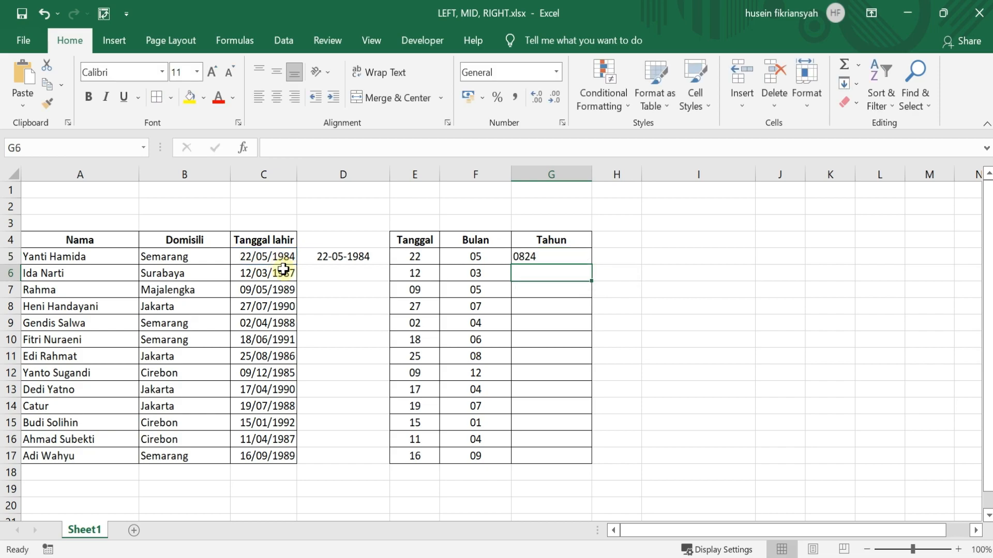
- Copy the expression TEXT(C5;"DD-MM-YYY") without its equals sign from D5's formula, leaving D5 as it is
click(571, 259)
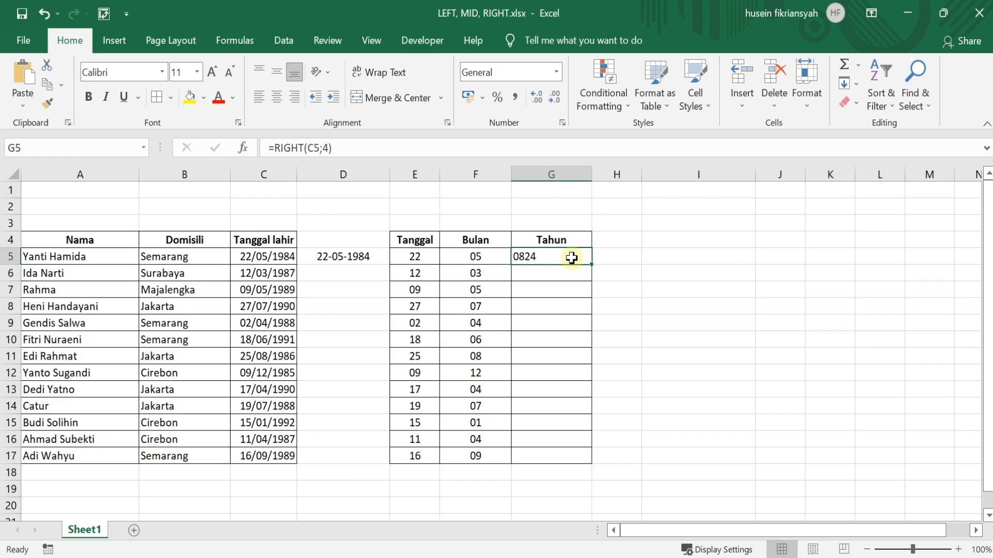
click(349, 263)
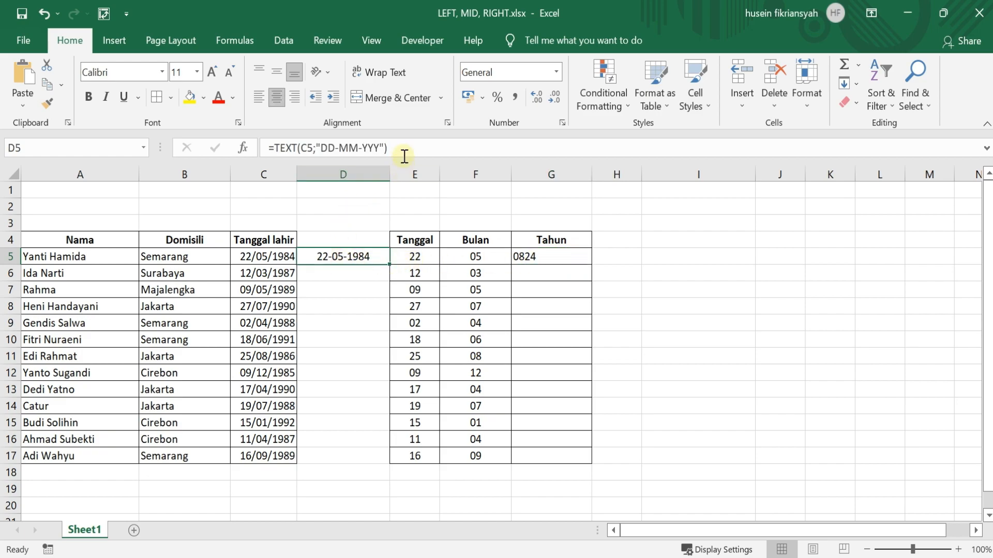
drag(403, 149, 274, 149)
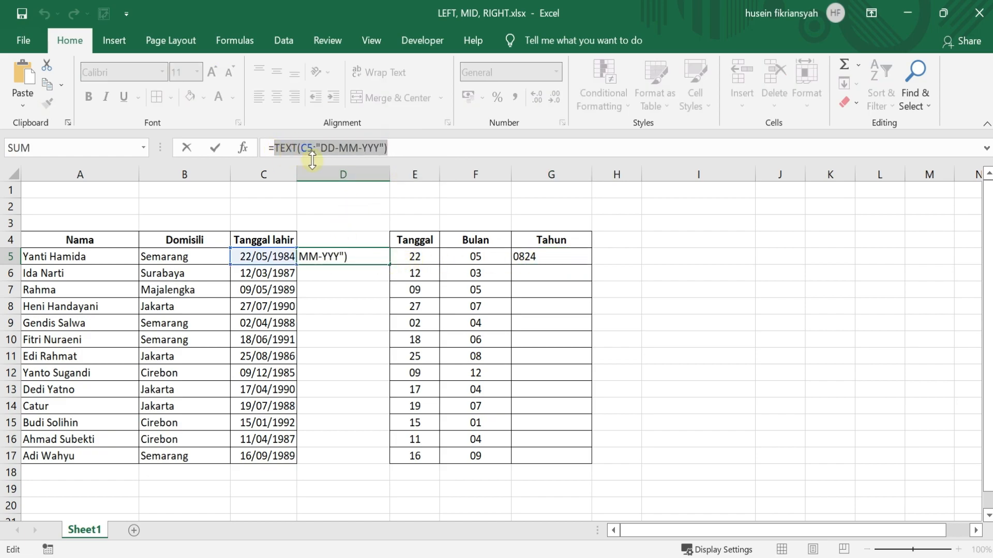
right_click(337, 150)
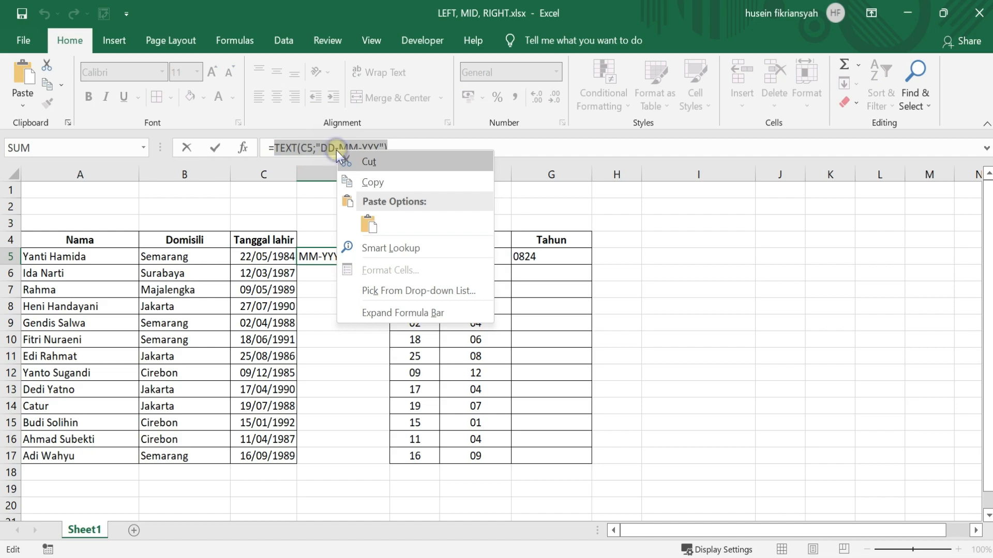
click(371, 179)
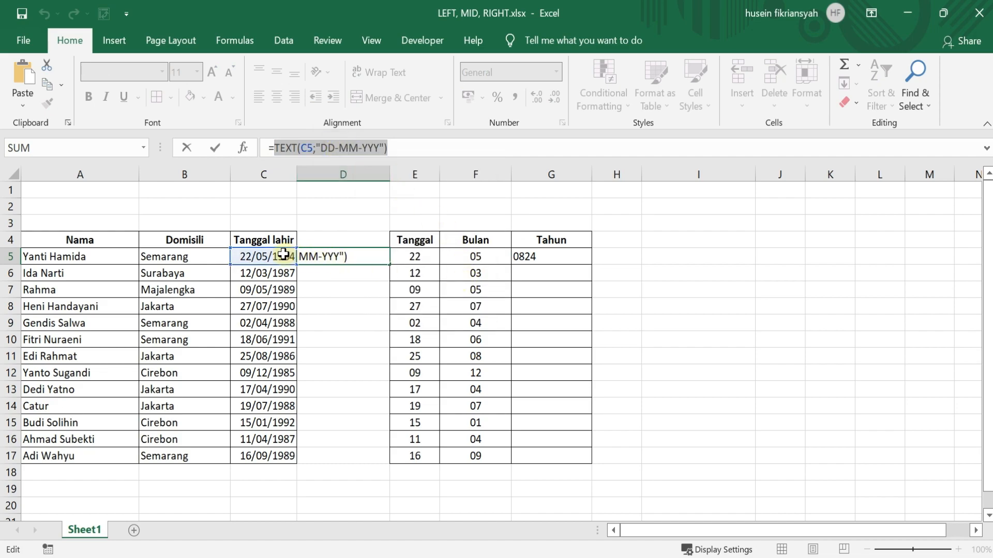
click(559, 257)
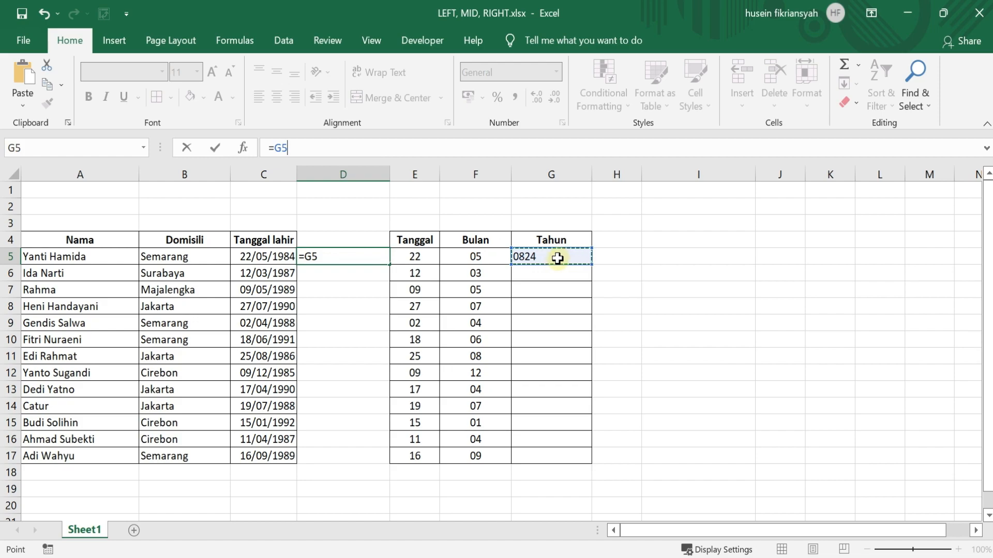
key(Escape)
- Replace C5 in G5's formula with the copied TEXT expression, making it =RIGHT(TEXT(C5;"DD-MM-YYY");4)
click(551, 263)
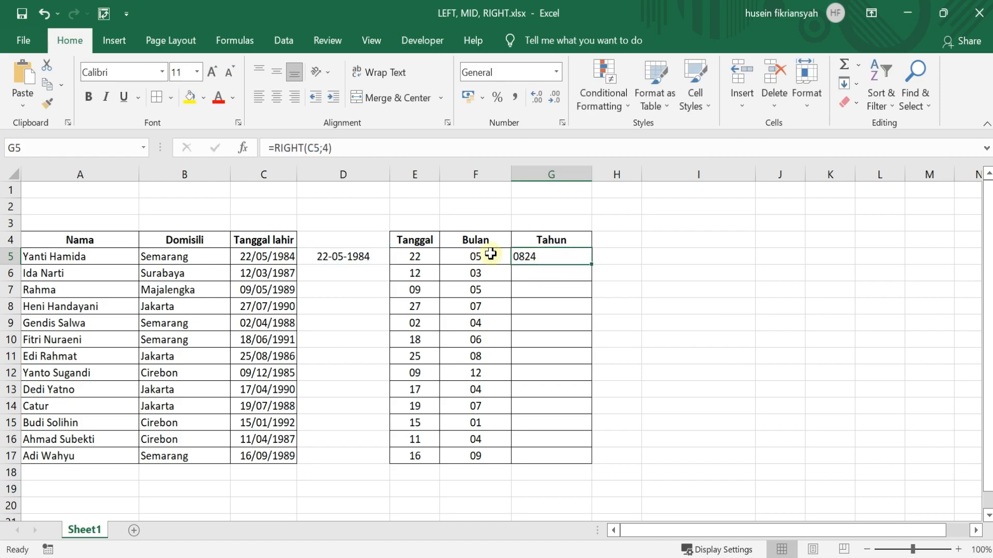
click(319, 148)
key(BackSpace)
key(BackSpace)
key(ctrl+v)
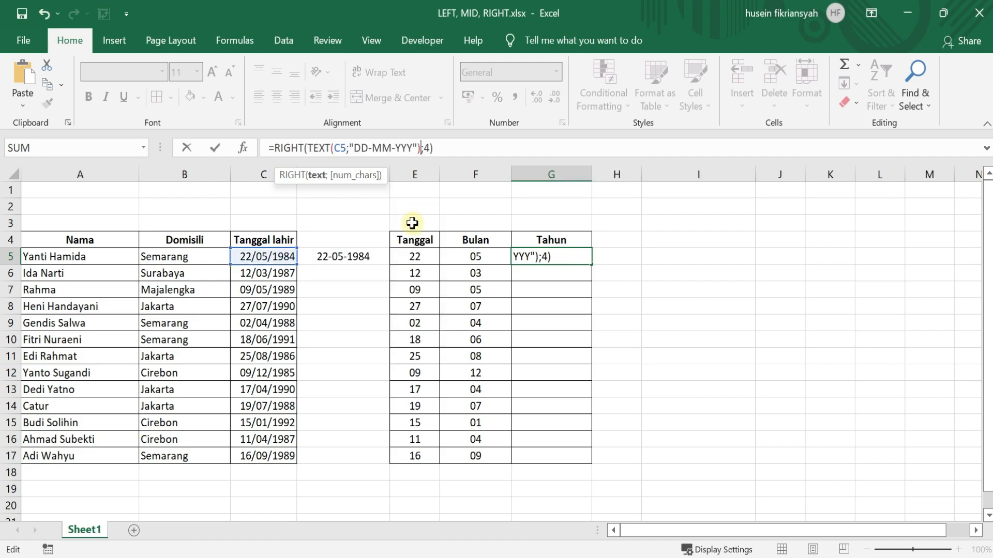
key(ctrl+Return)
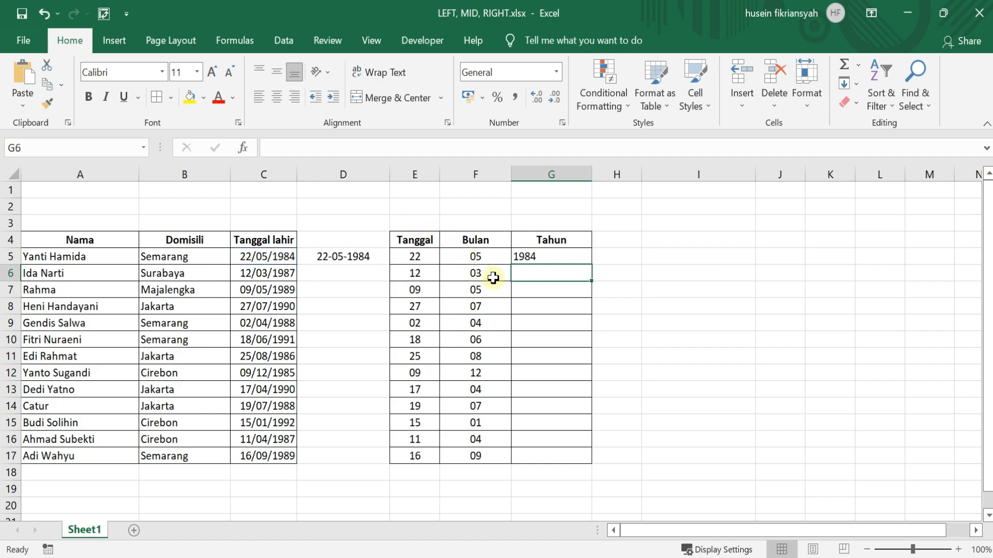
- Fill the combined RIGHT and TEXT formula from G5 down to G17 and centre the years horizontally
drag(591, 265, 595, 459)
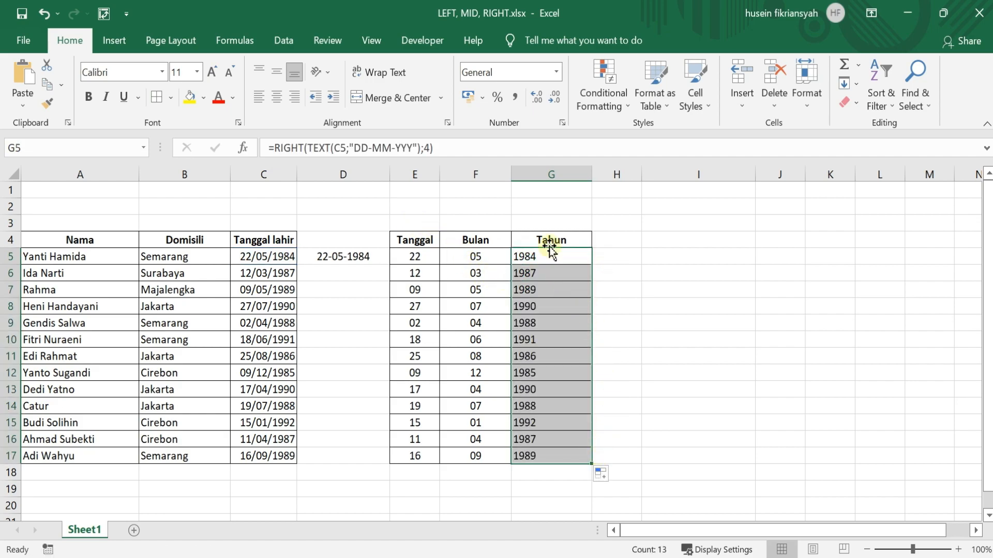
click(276, 98)
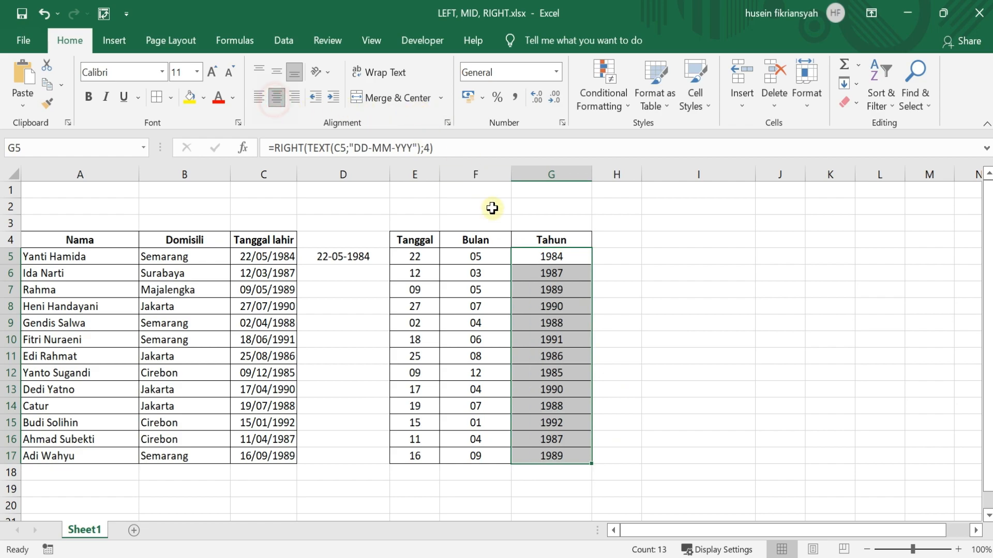
click(616, 306)
- Compare the years in G5:G17 with the birth dates in column C and review the Tanggal, Bulan and Tahun table
drag(557, 253, 561, 452)
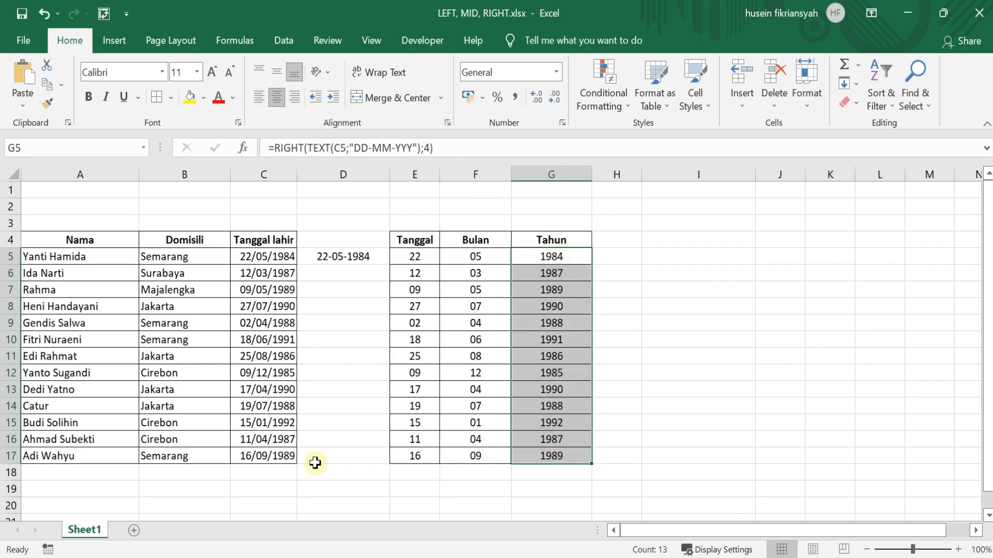
click(266, 259)
drag(266, 258, 270, 324)
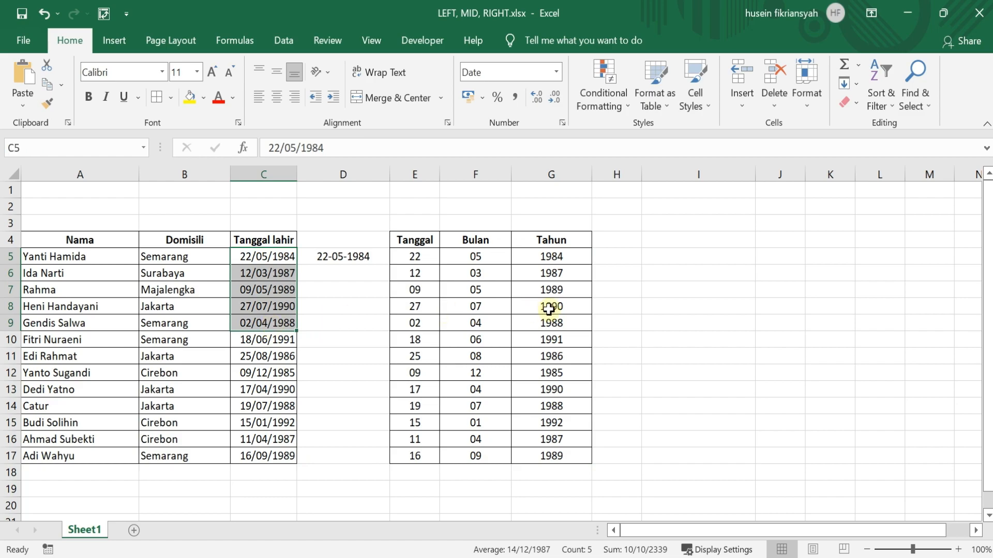
click(566, 310)
click(647, 275)
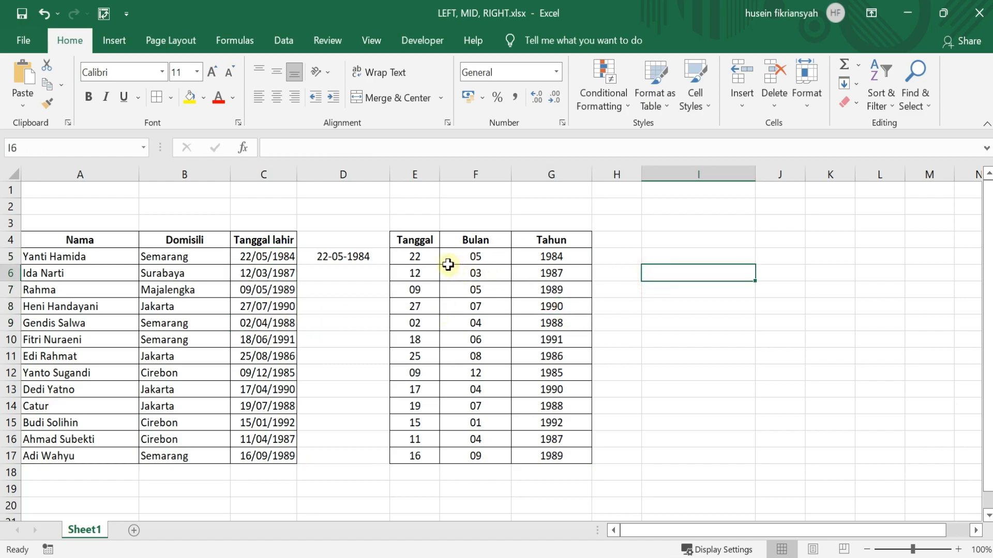
click(413, 243)
drag(454, 248, 541, 449)
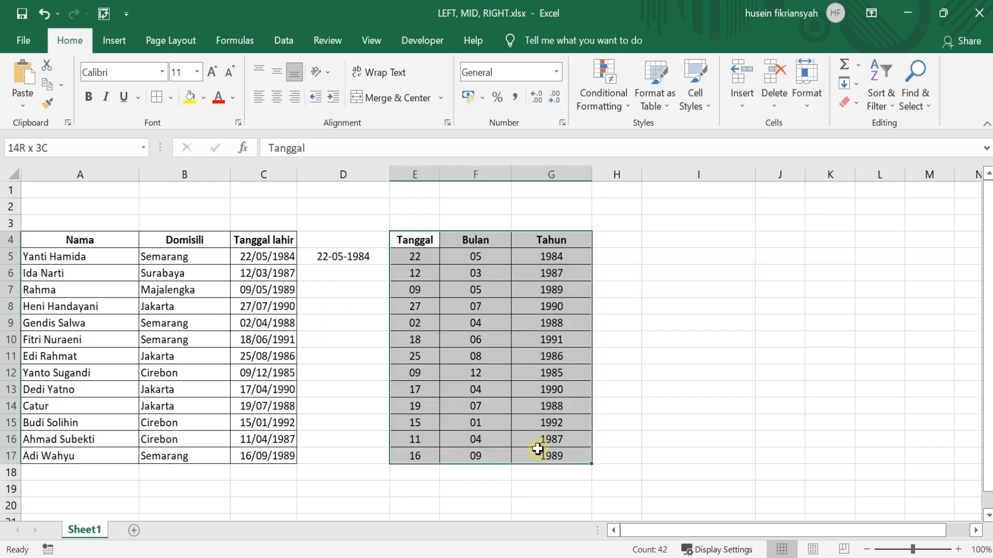
click(593, 397)
- Delete the helper TEXT formula from D5
click(354, 271)
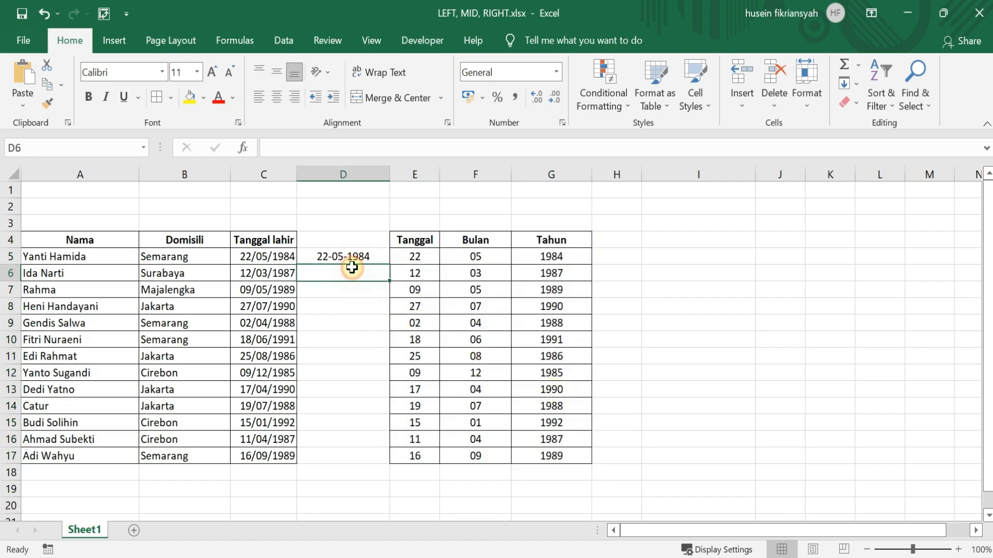
click(351, 259)
key(Delete)
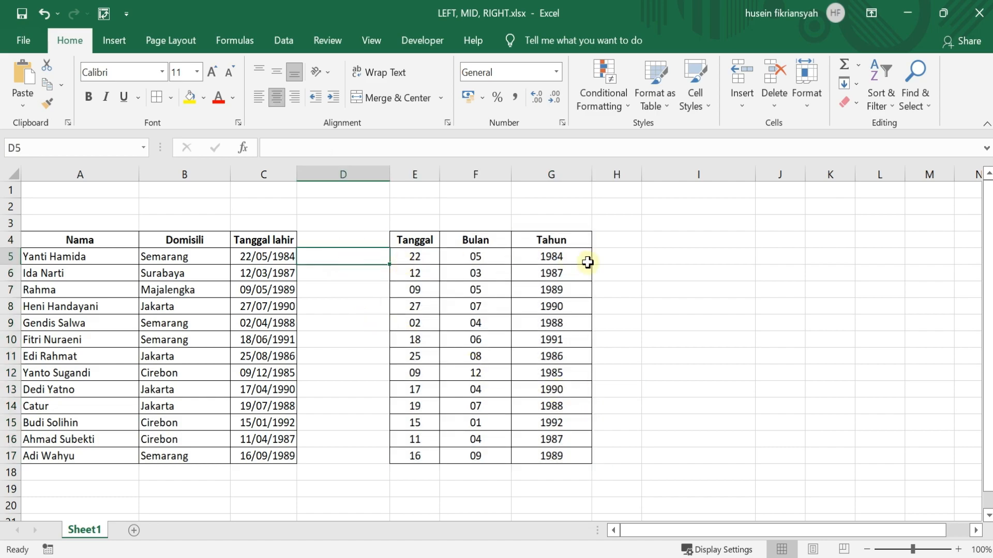
- Enter the headings Nama Depan in I4 and Nama Belakang in J4
click(629, 264)
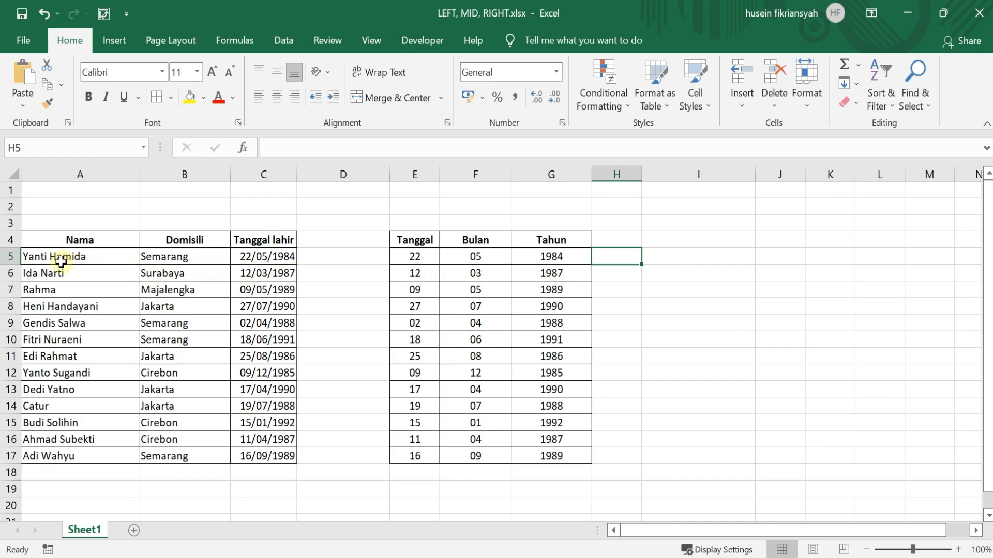
drag(60, 258, 50, 454)
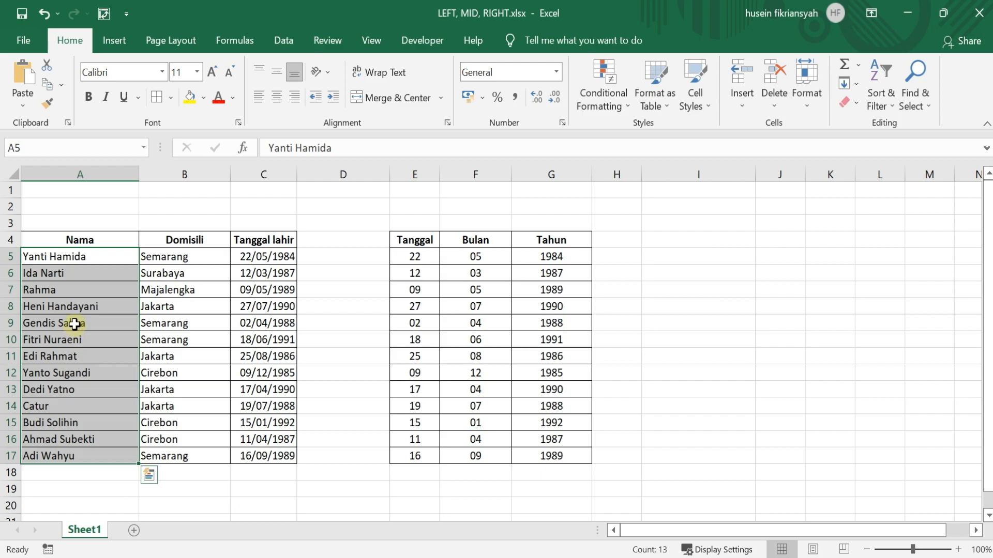
click(673, 242)
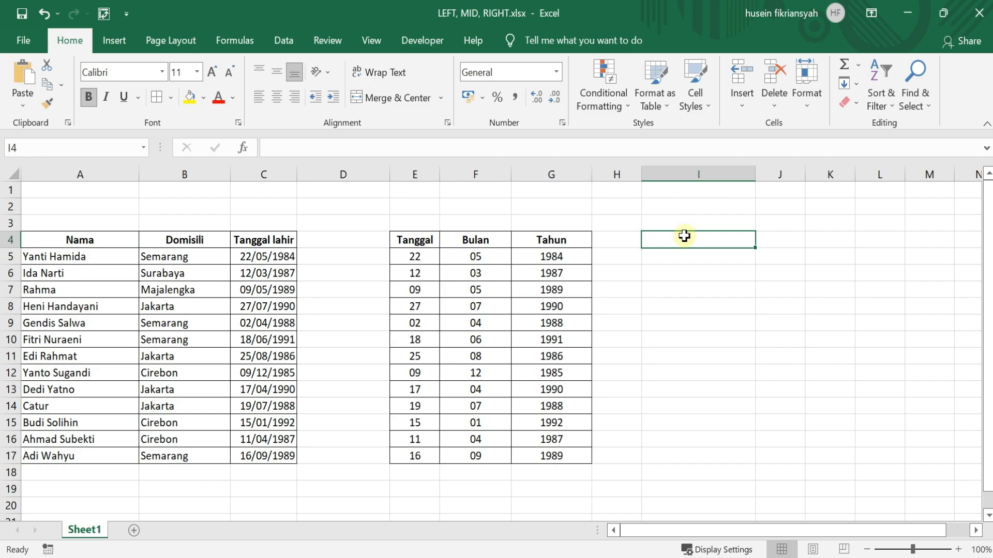
text(nAM)
key(BackSpace)
key(BackSpace)
key(BackSpace)
key(Caps_Lock)
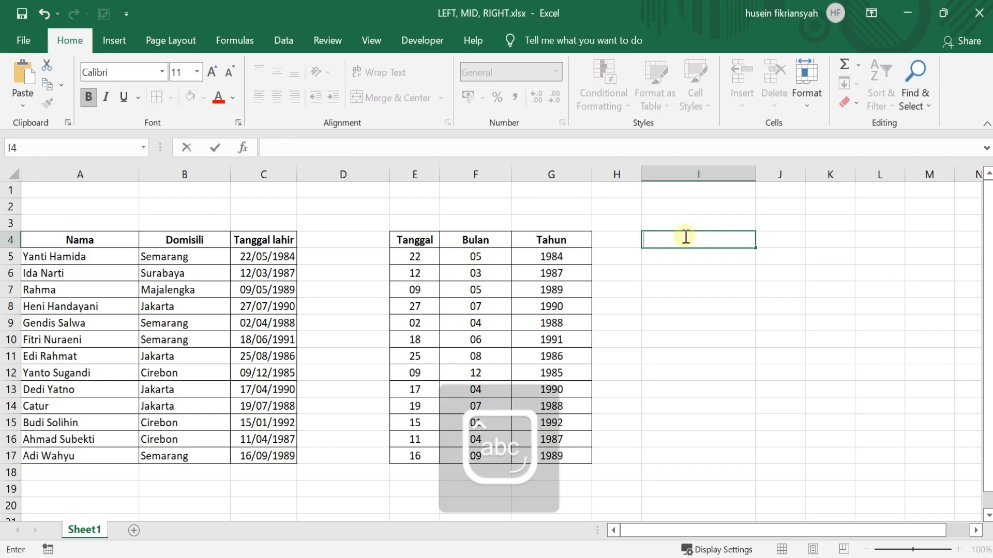
text(Nama Depan)
key(Tab)
text(Nama )
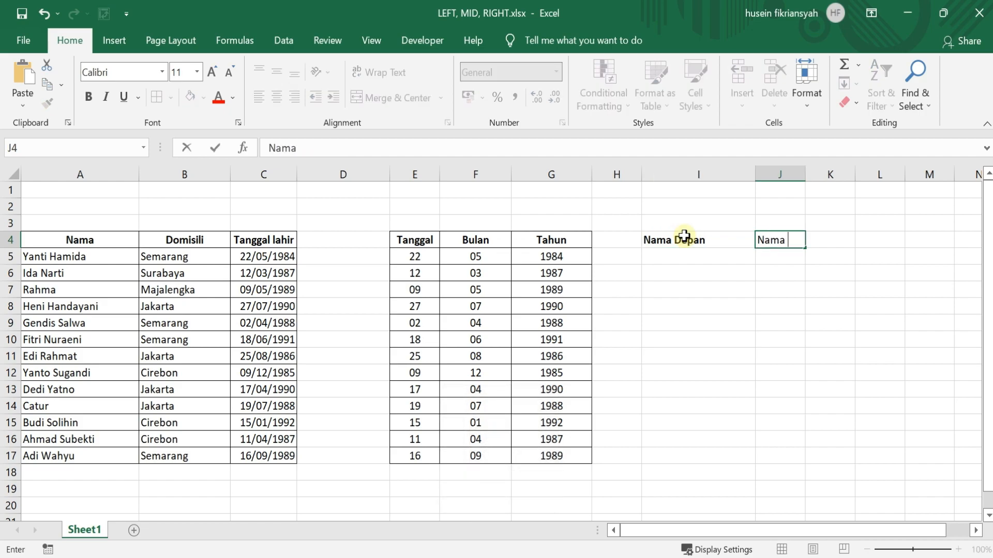
text(Belakang)
- Widen column J to fit the Nama Belakang heading and centre the headings in I4:J4 horizontally
click(806, 172)
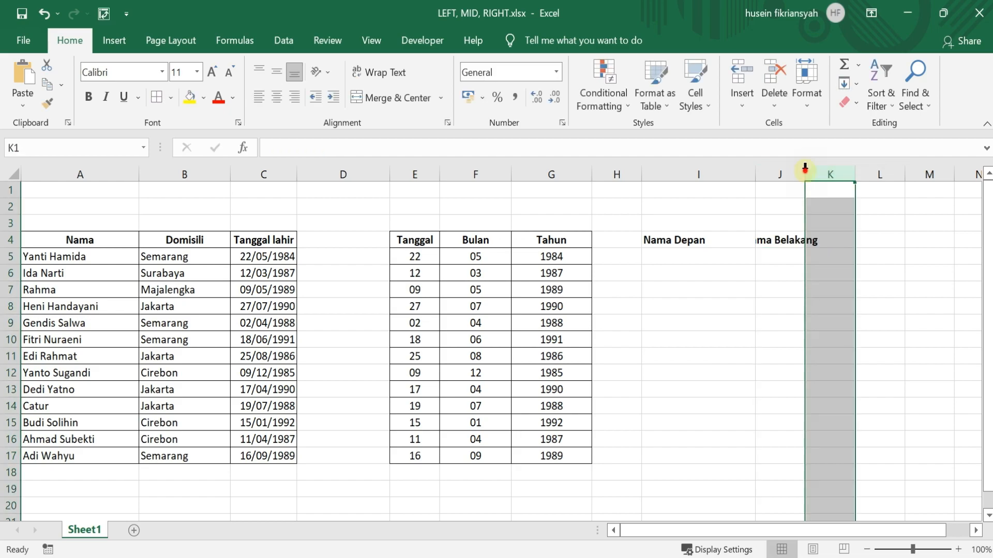
double_click(805, 168)
click(778, 296)
drag(836, 174, 853, 176)
drag(703, 241, 799, 239)
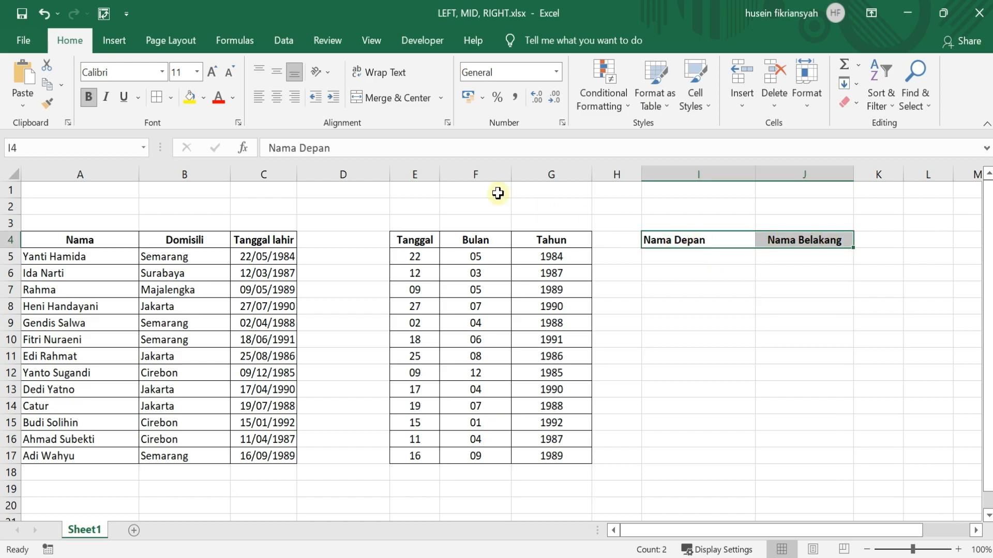
click(274, 98)
- Apply borders to all cells of the new name table in I4:J17
click(677, 237)
drag(678, 238, 793, 450)
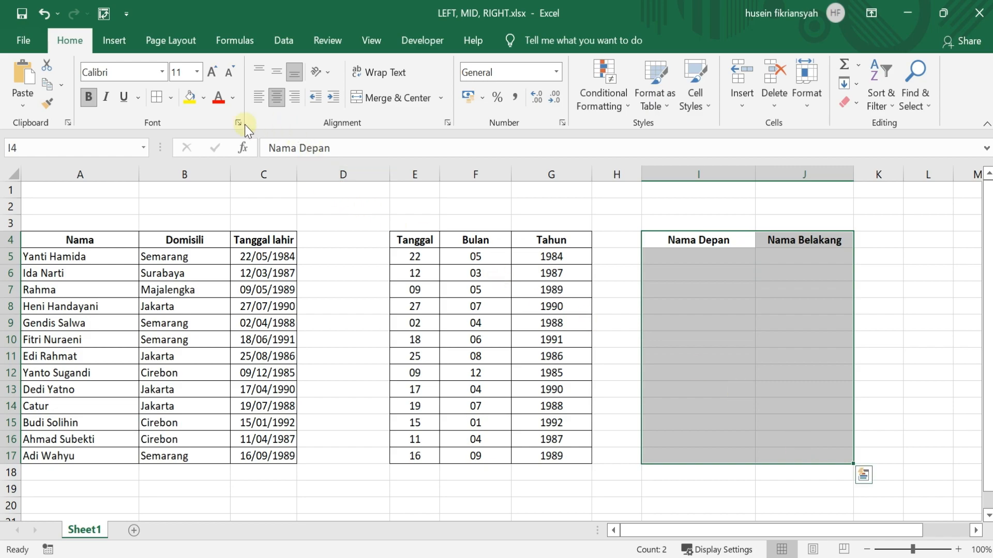
click(156, 96)
click(875, 267)
- Extract the first five characters of the name in A5 into I5 with =LEFT(A5;5)
click(702, 257)
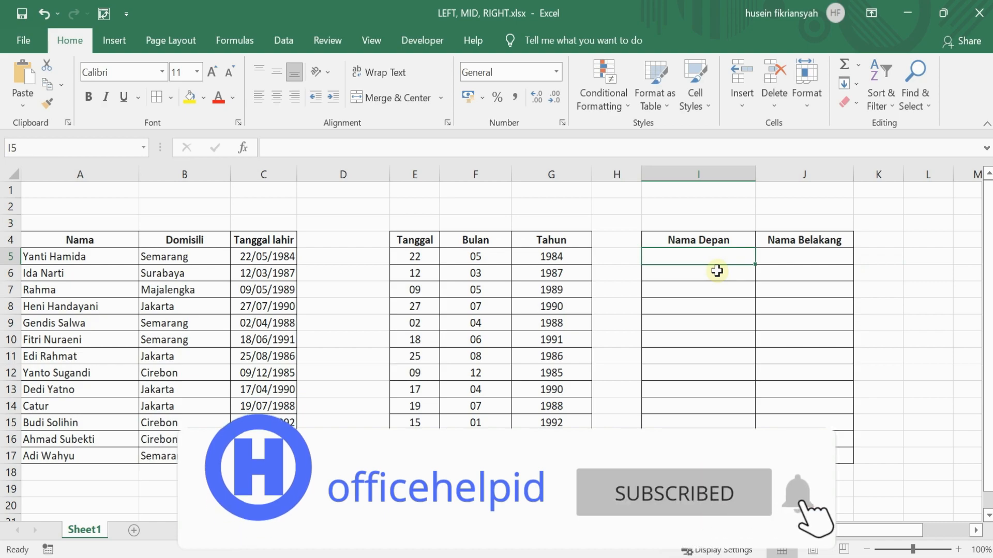
text(=)
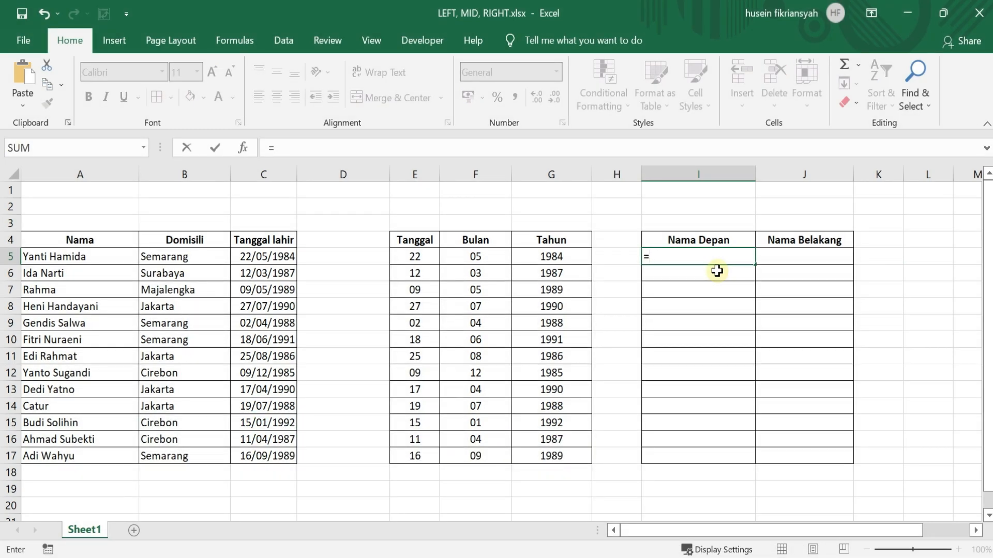
text(left)
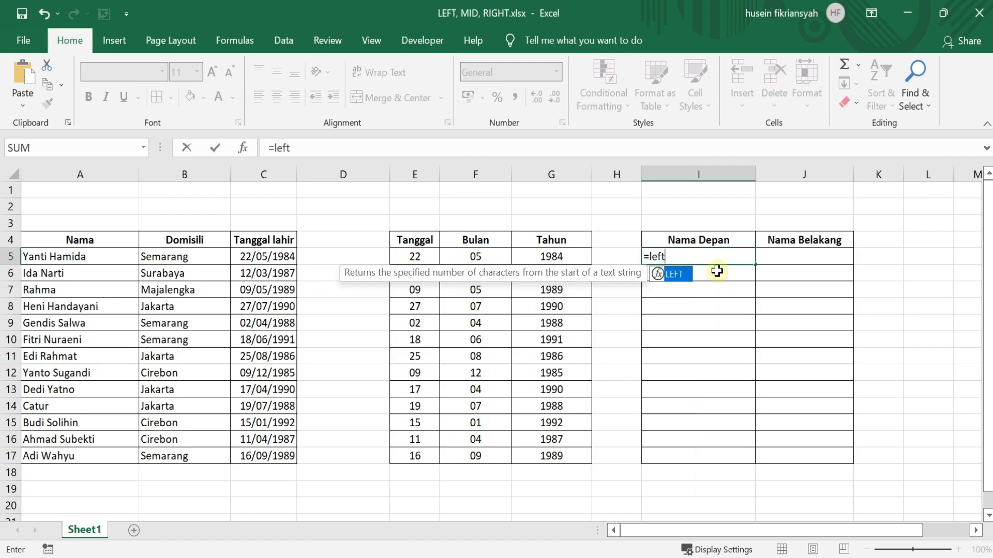
key(Tab)
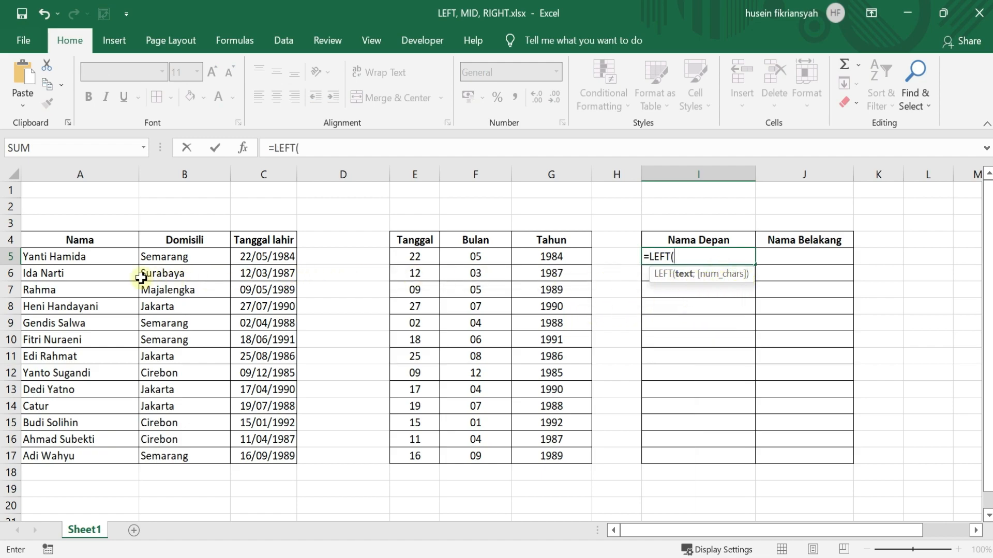
click(103, 260)
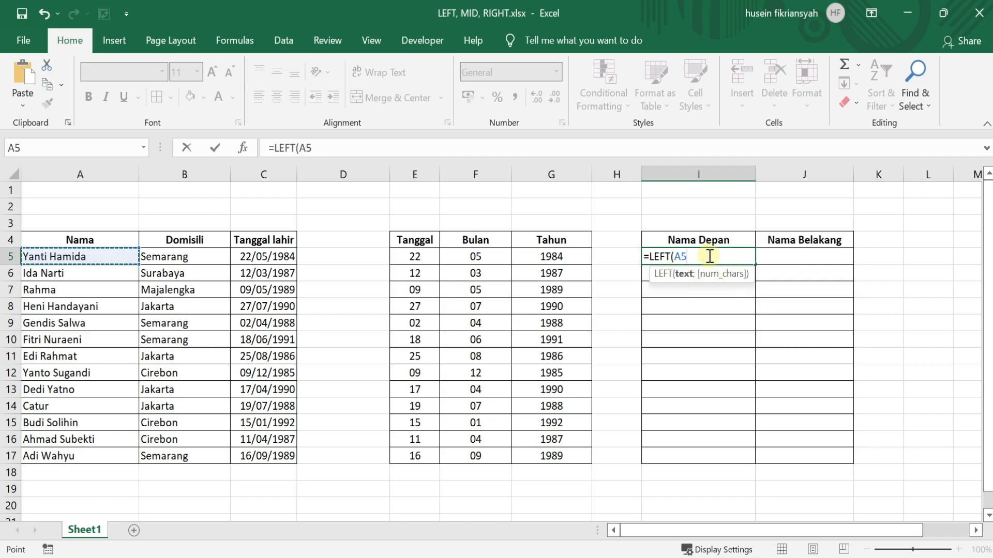
text(;5)
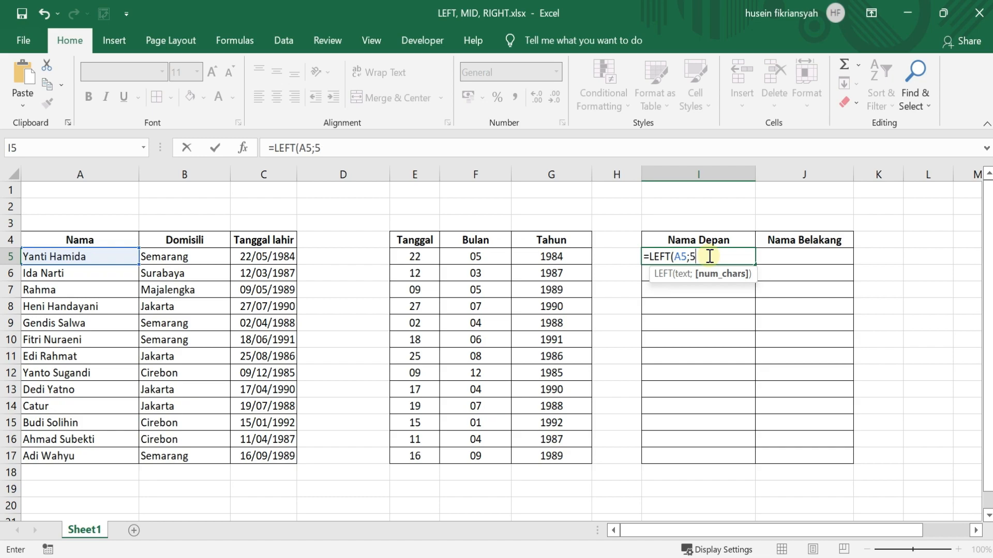
key(Return)
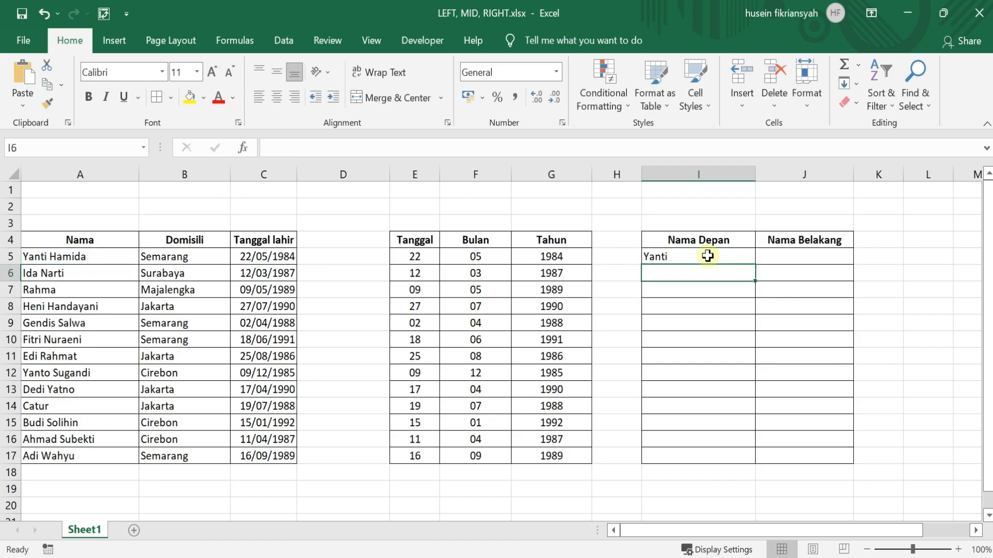
click(705, 257)
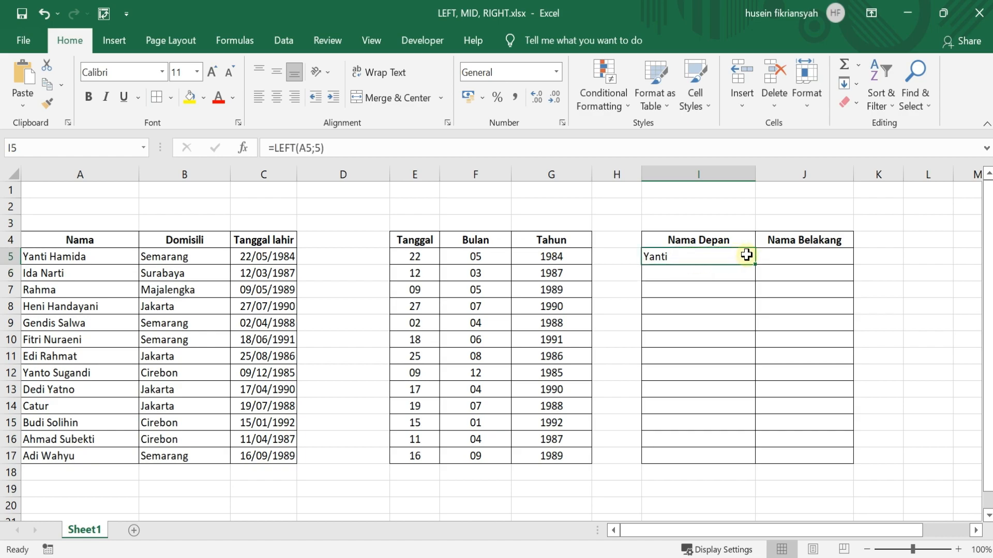
- Extract the last six characters of the name in A5 into J5 with =RIGHT(A5;6)
click(806, 256)
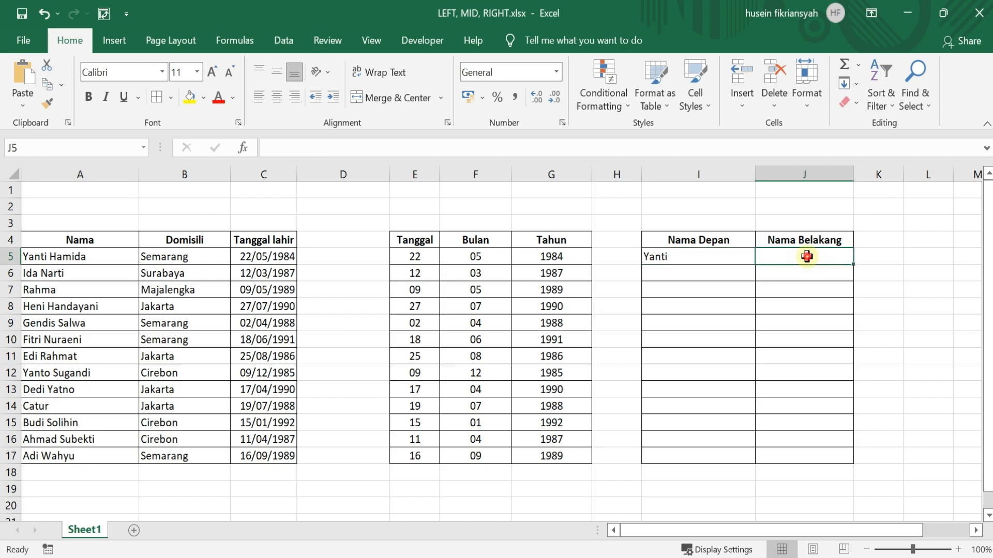
text(=)
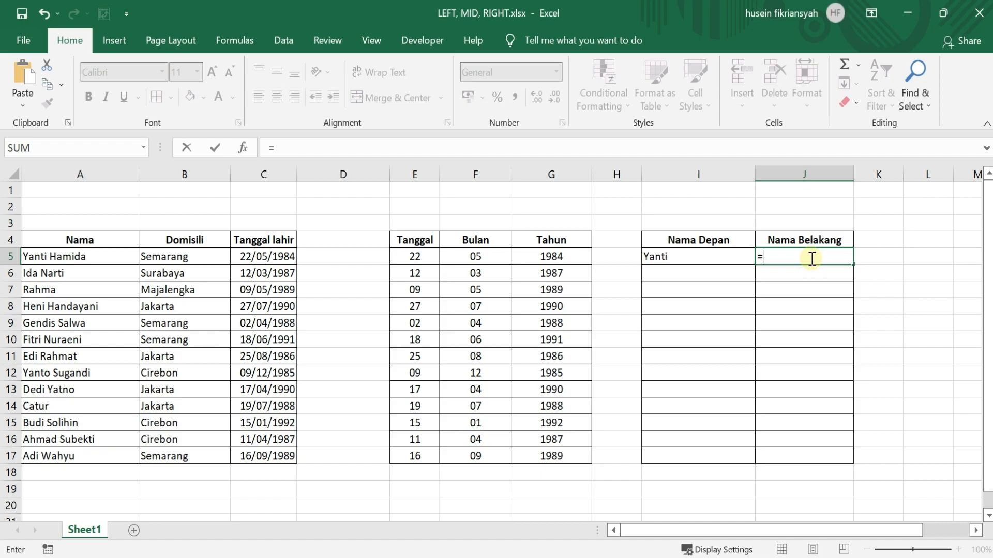
text(RIGHT)
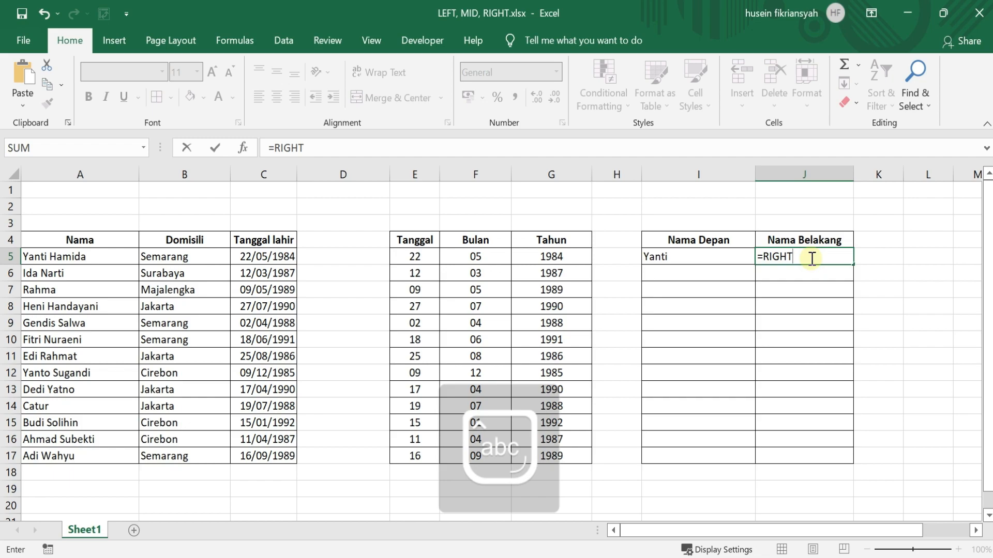
text(()
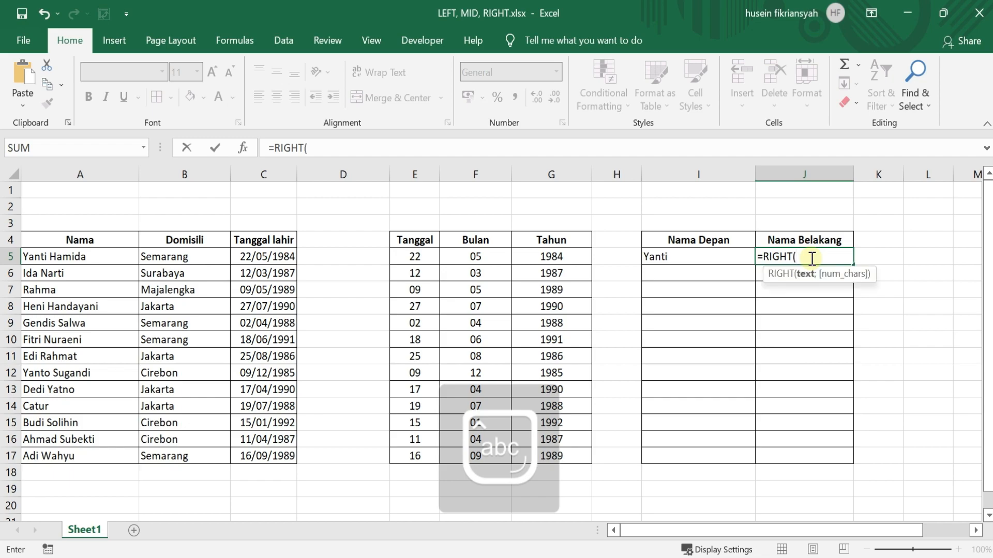
click(99, 260)
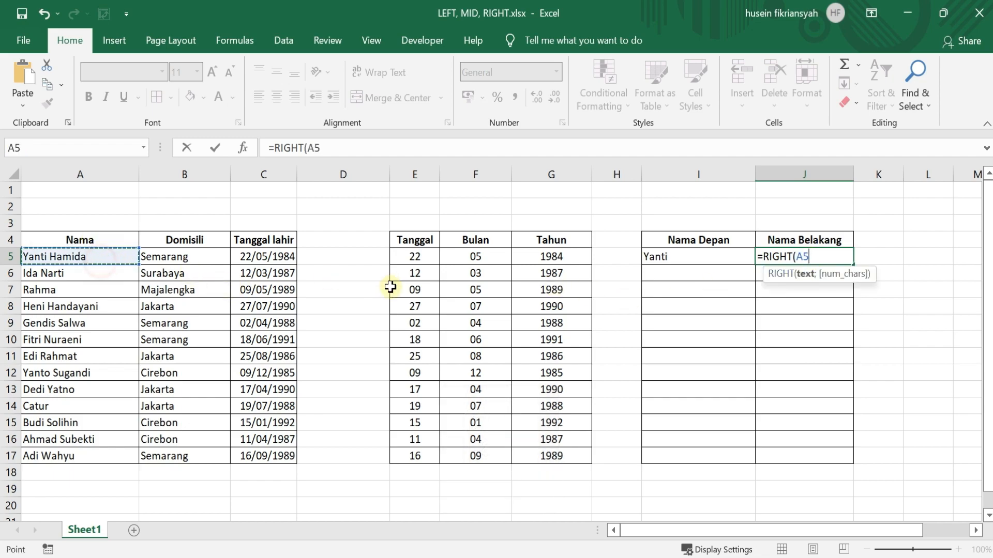
text(;)
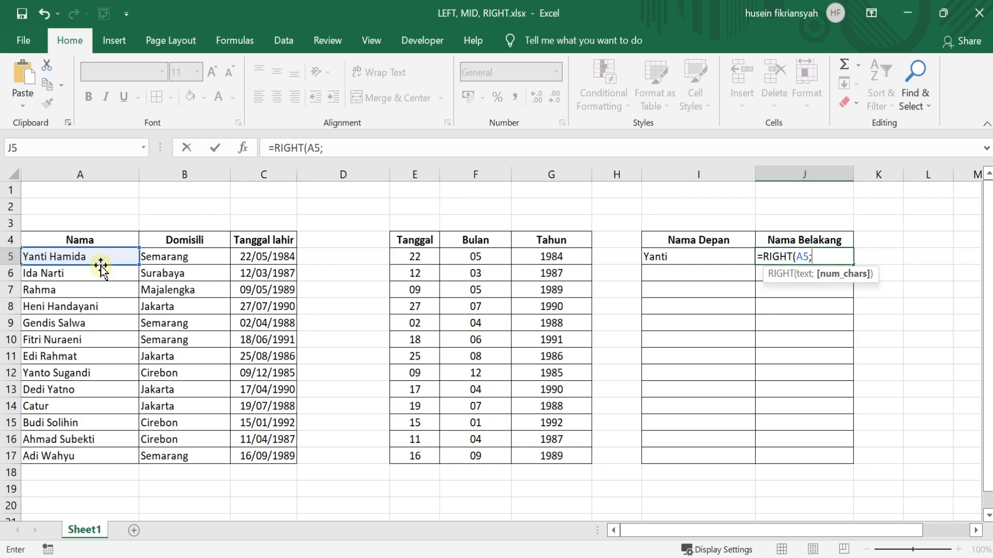
text(6))
key(Return)
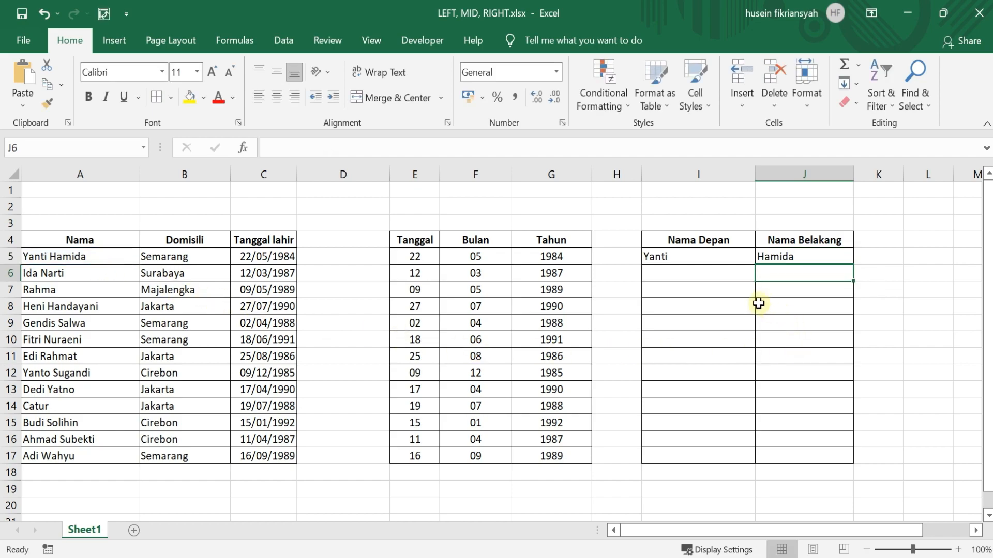
- Fill the LEFT and RIGHT formulas from I5:J5 down to row 17
drag(667, 257, 857, 468)
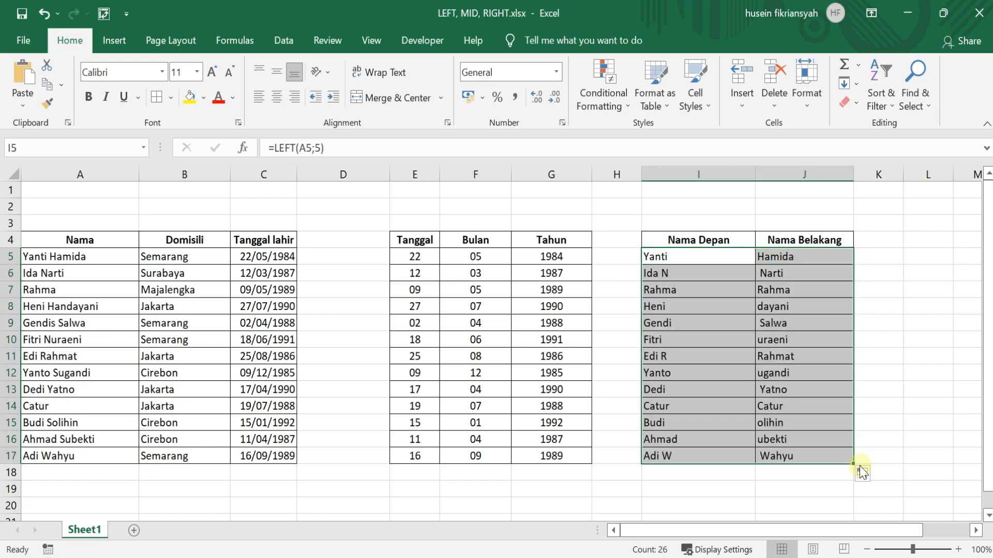
click(709, 312)
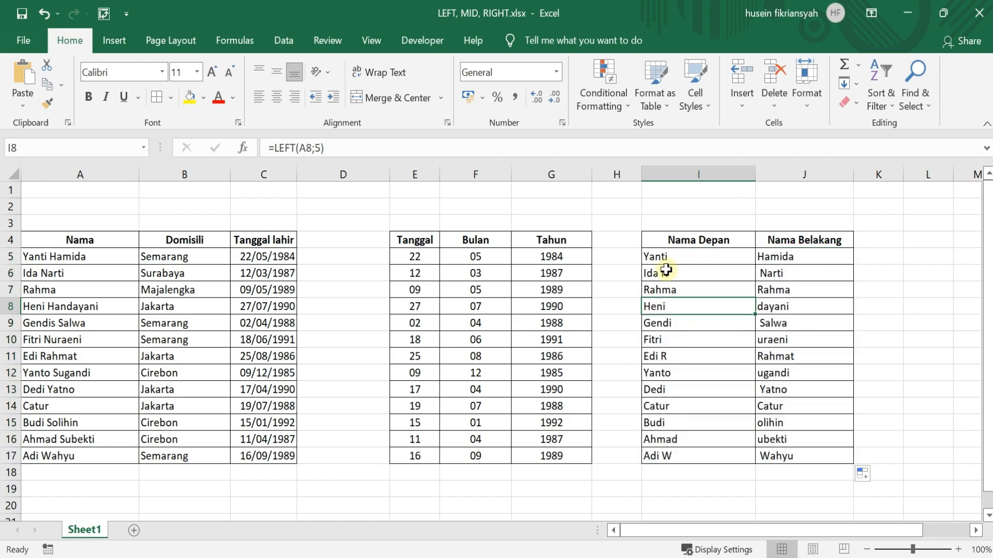
- Compare the Nama Depan and Nama Belakang results in rows 6 to 8 with the full names in column A
click(84, 273)
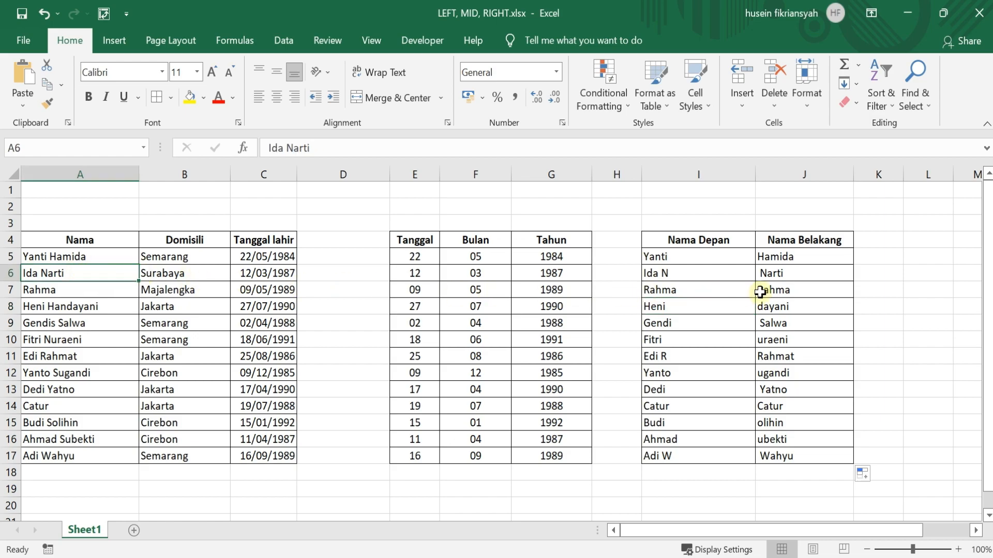
drag(721, 276, 786, 271)
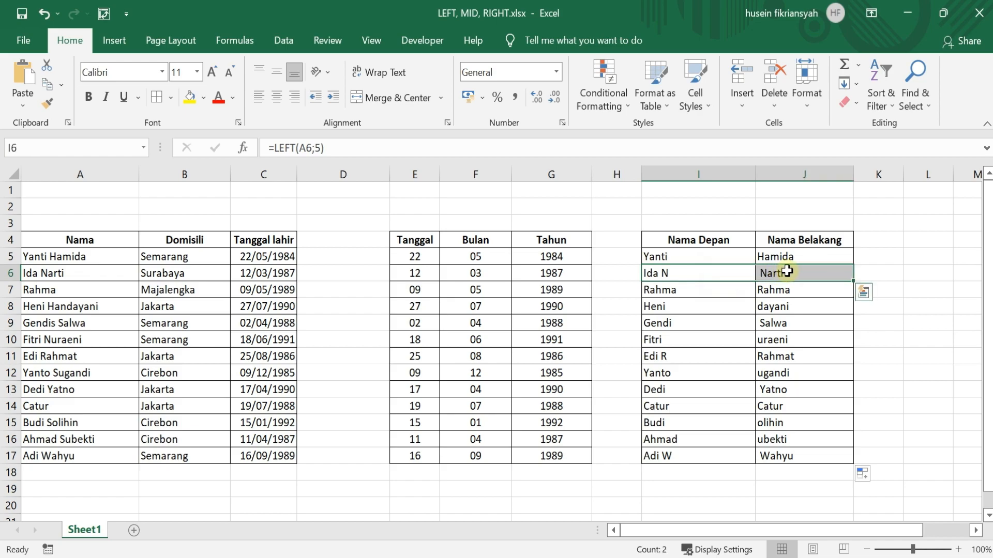
click(788, 302)
click(684, 274)
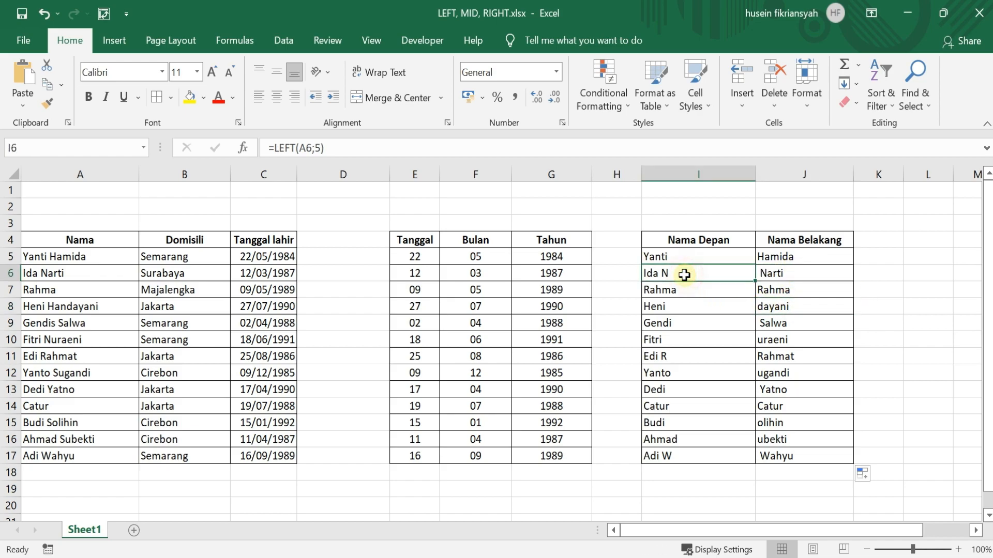
click(775, 275)
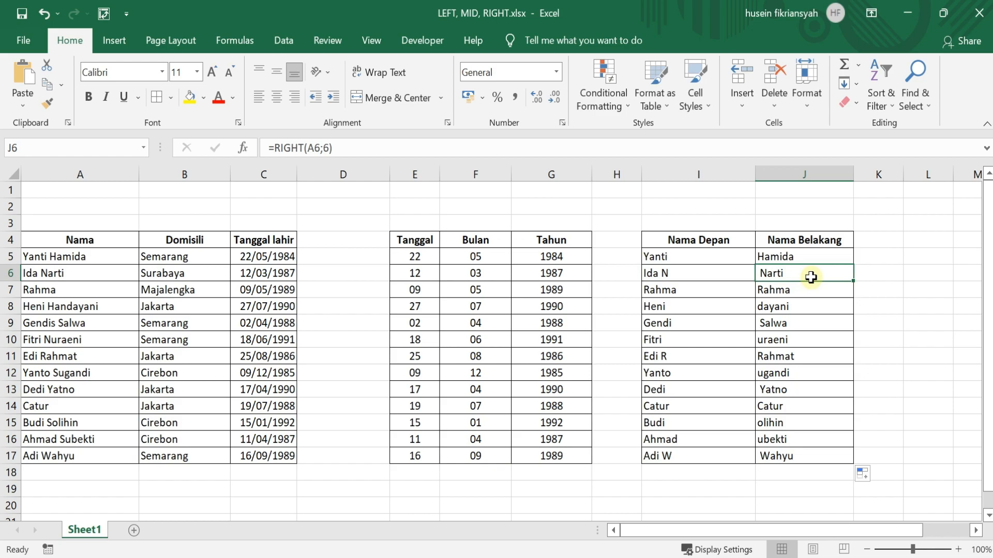
click(697, 291)
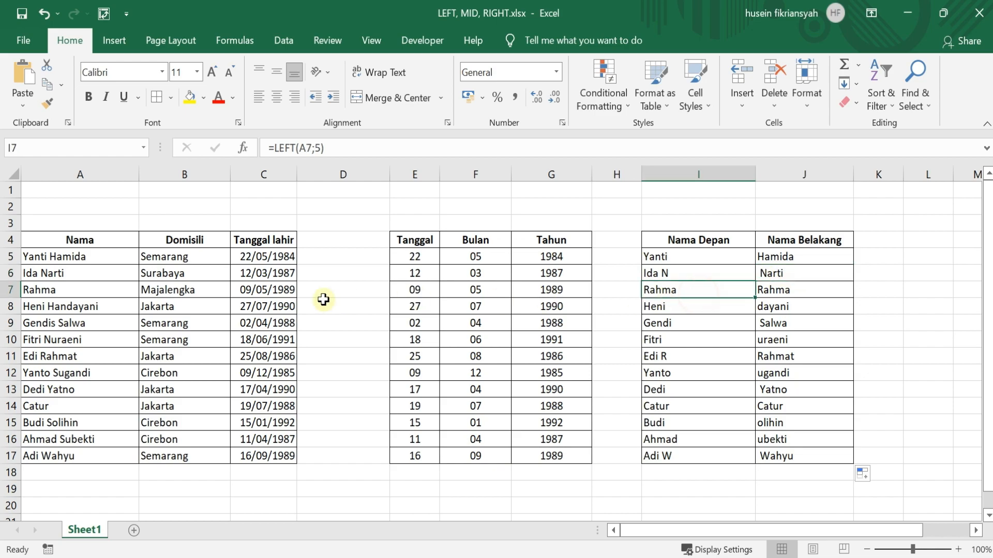
click(66, 296)
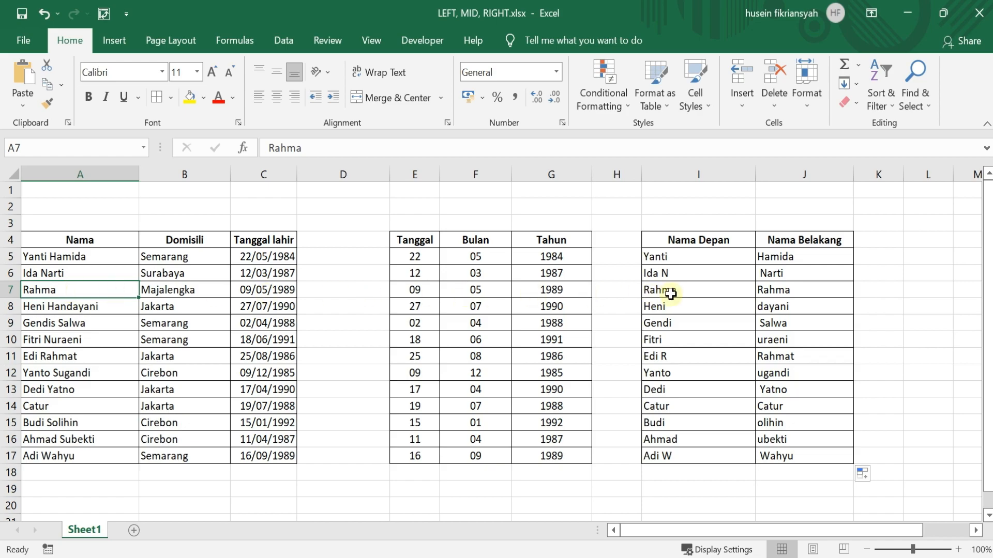
click(779, 291)
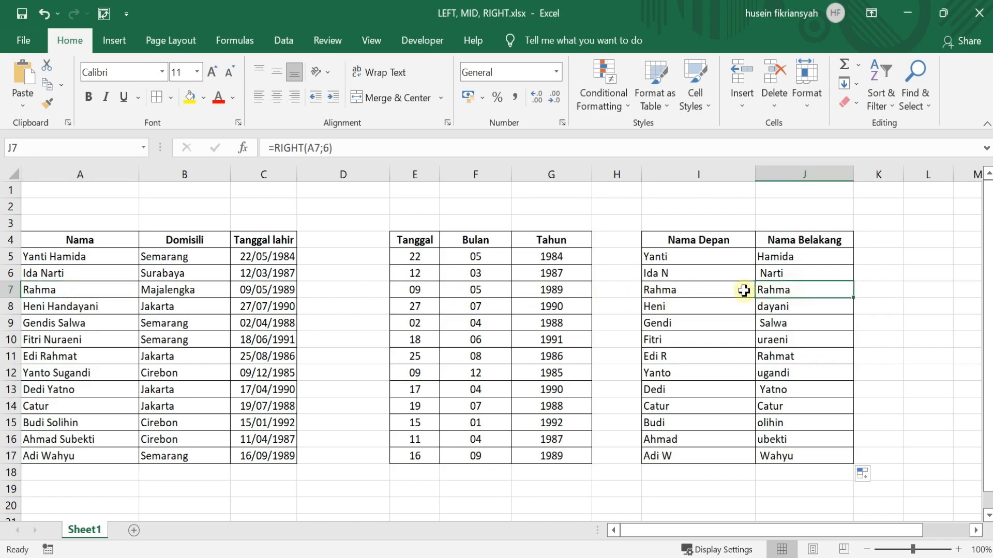
click(710, 291)
click(798, 292)
click(712, 308)
click(797, 312)
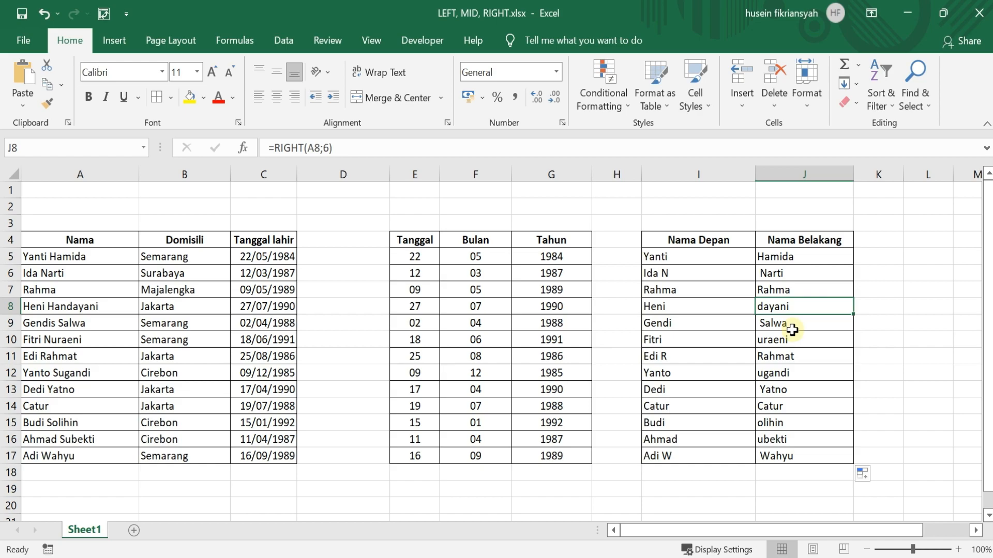
- Examine the arguments of the LEFT formula in I5 and the differing name lengths in A5:A9
click(702, 259)
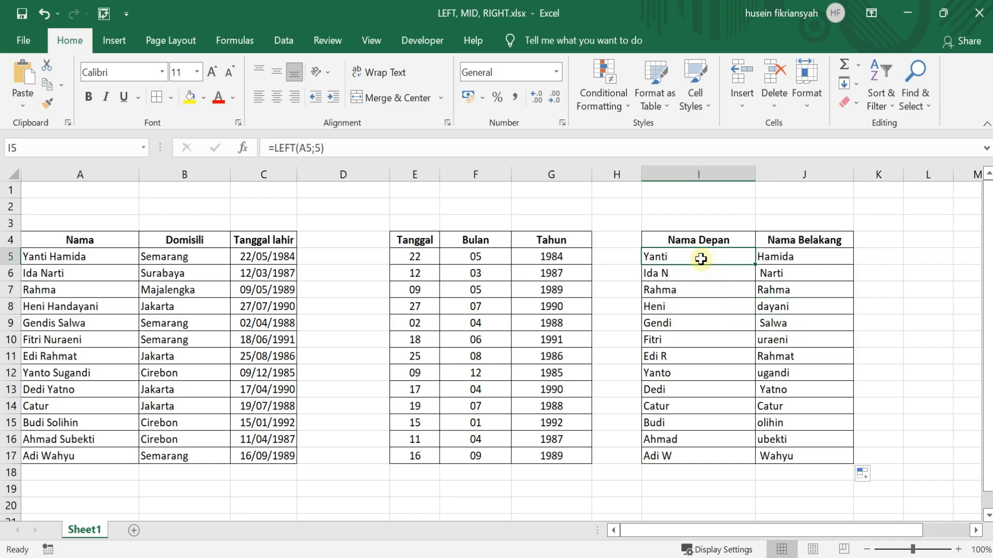
click(312, 146)
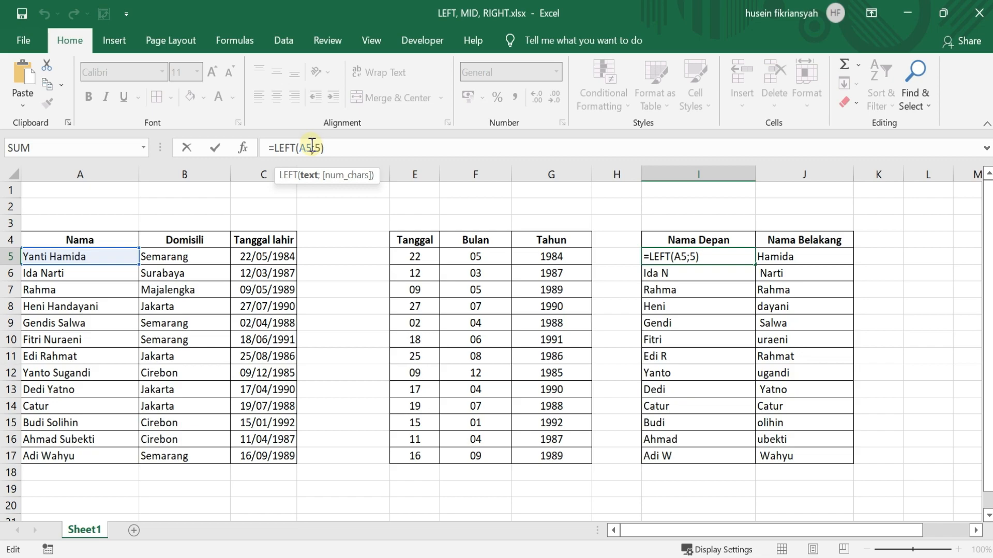
click(323, 148)
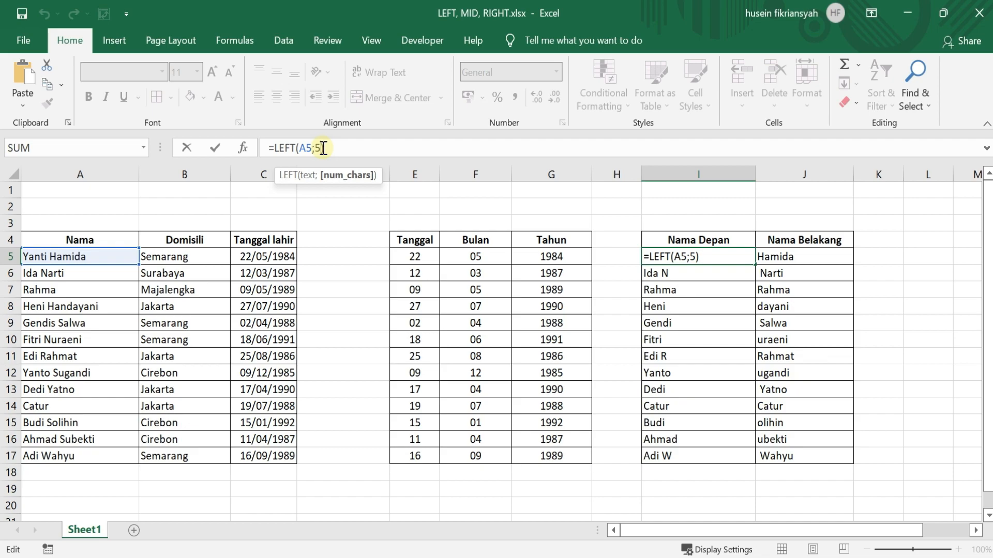
text())
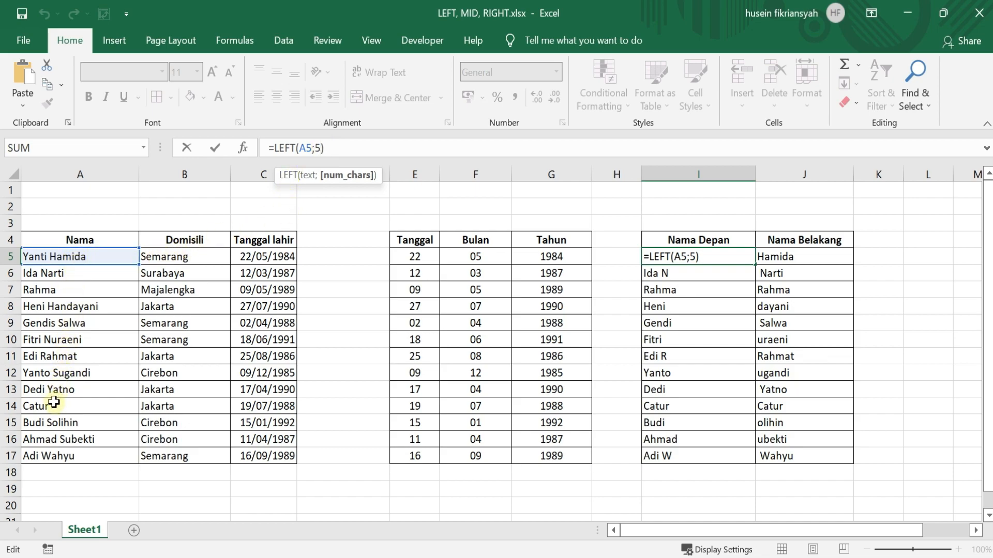
key(Return)
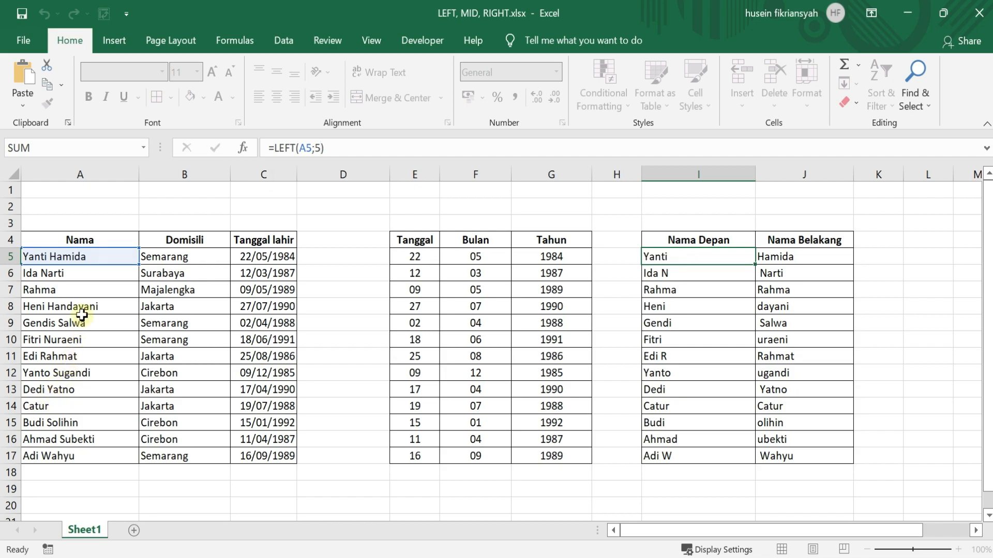
click(46, 258)
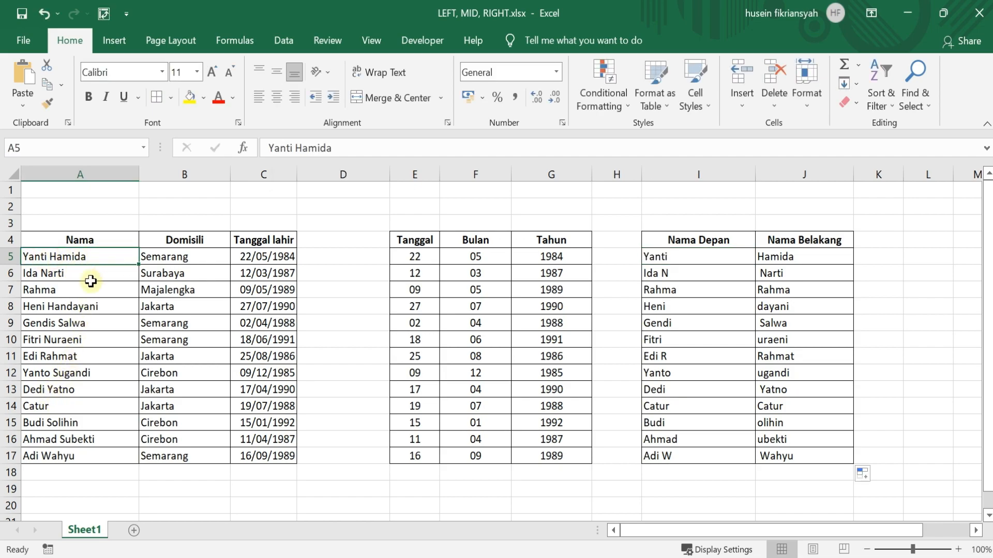
click(59, 278)
click(52, 290)
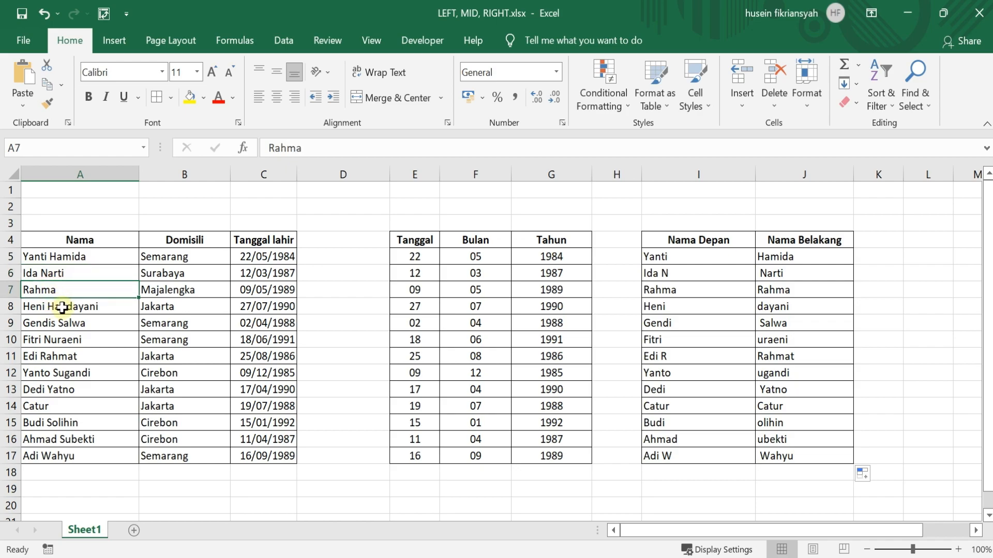
click(63, 308)
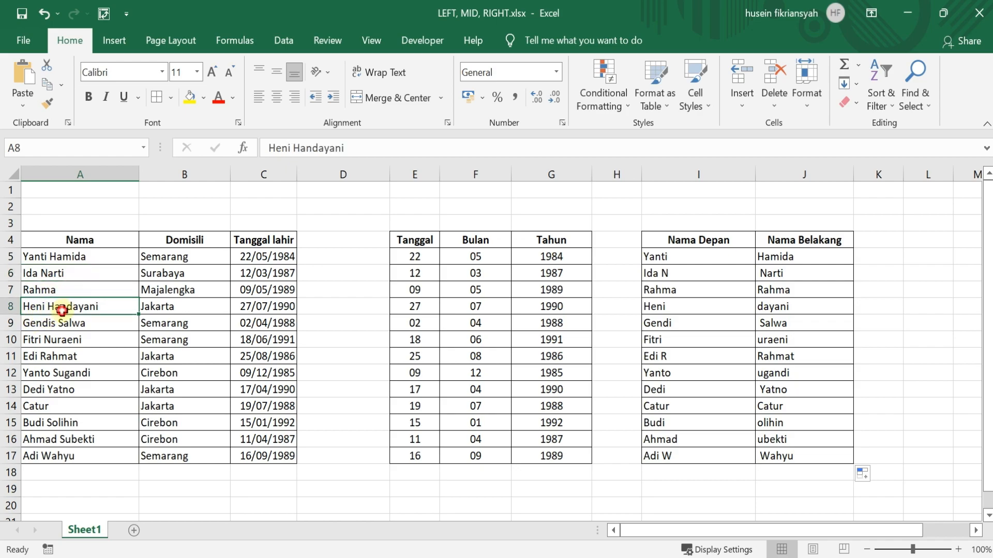
click(64, 326)
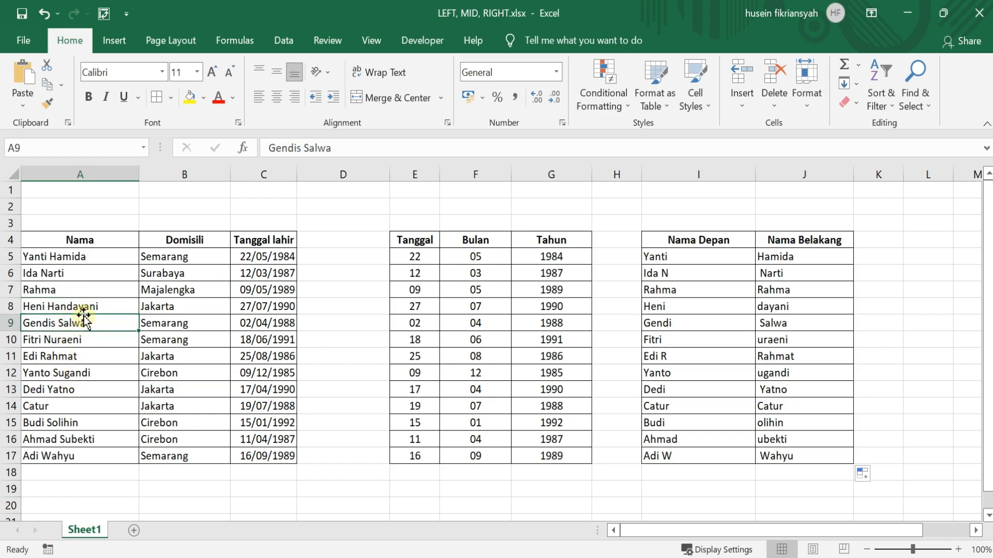
- Clear the Nama Depan and Nama Belakang results in I5:J17
click(689, 257)
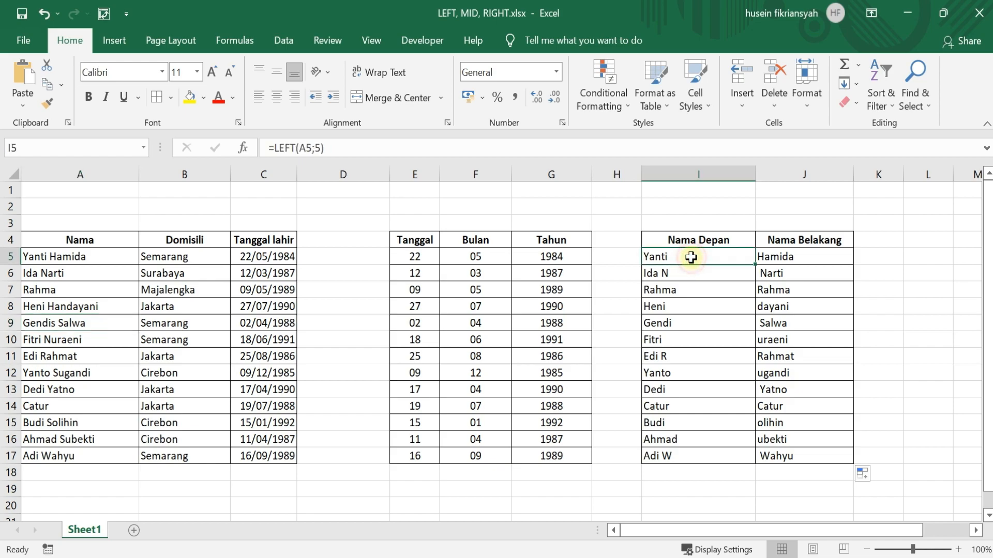
click(771, 255)
click(738, 255)
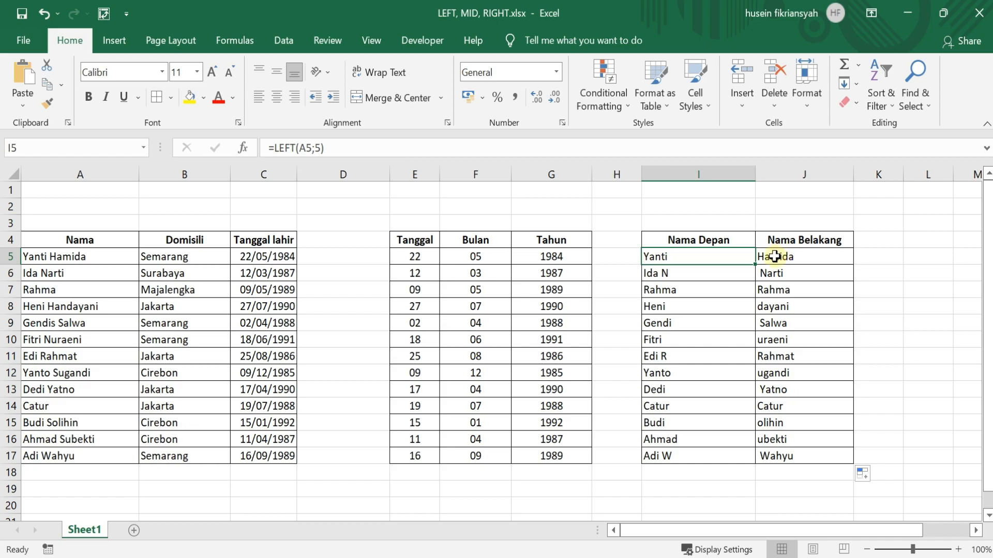
click(706, 274)
drag(713, 257, 806, 457)
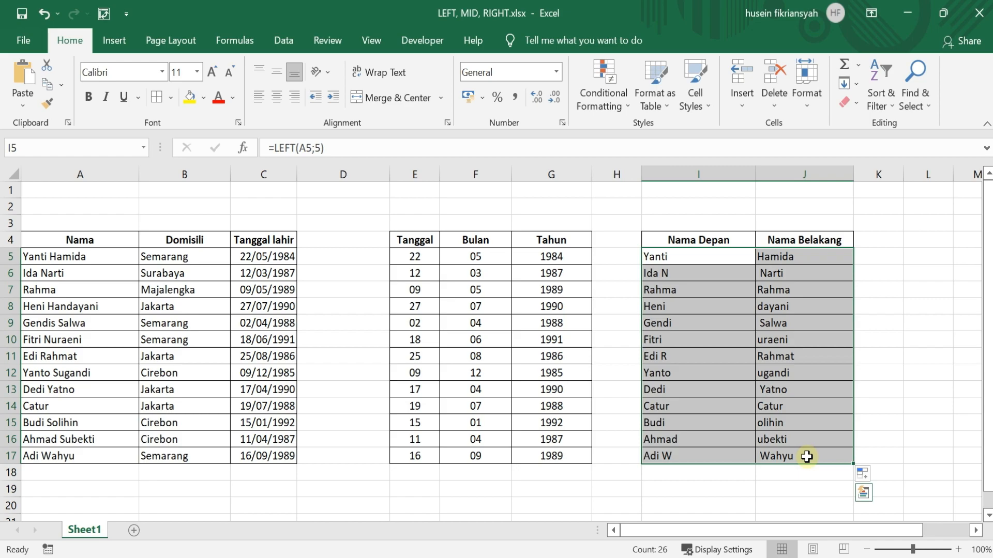
key(Delete)
click(742, 373)
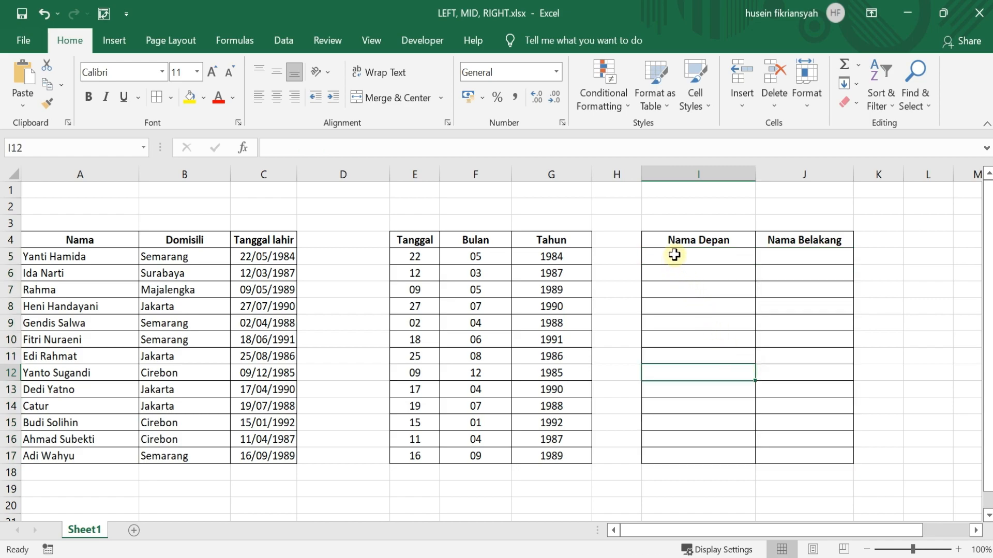
- Start Text to Columns on the names in A5:A17 as Delimited data and proceed to the delimiter settings
drag(58, 256, 65, 448)
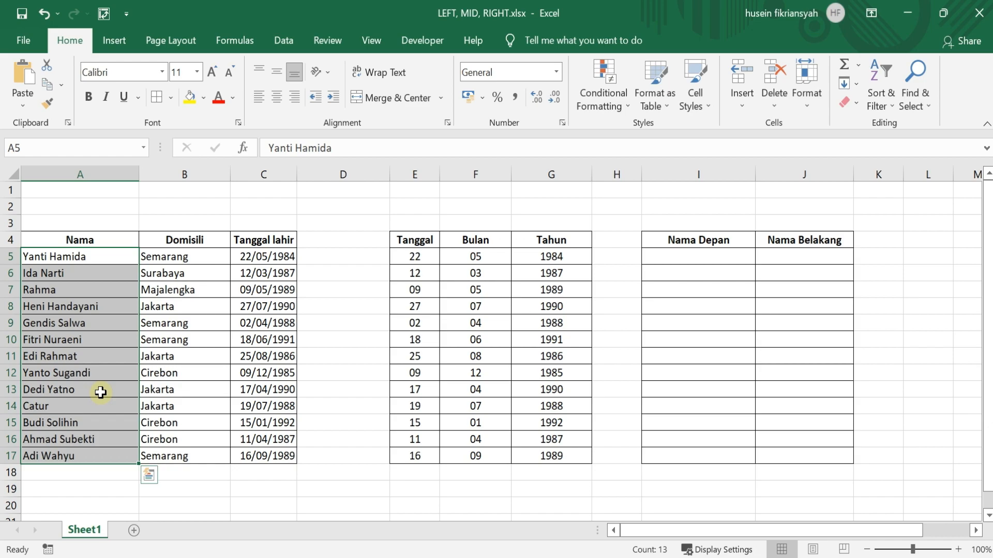
click(90, 324)
drag(86, 257, 96, 448)
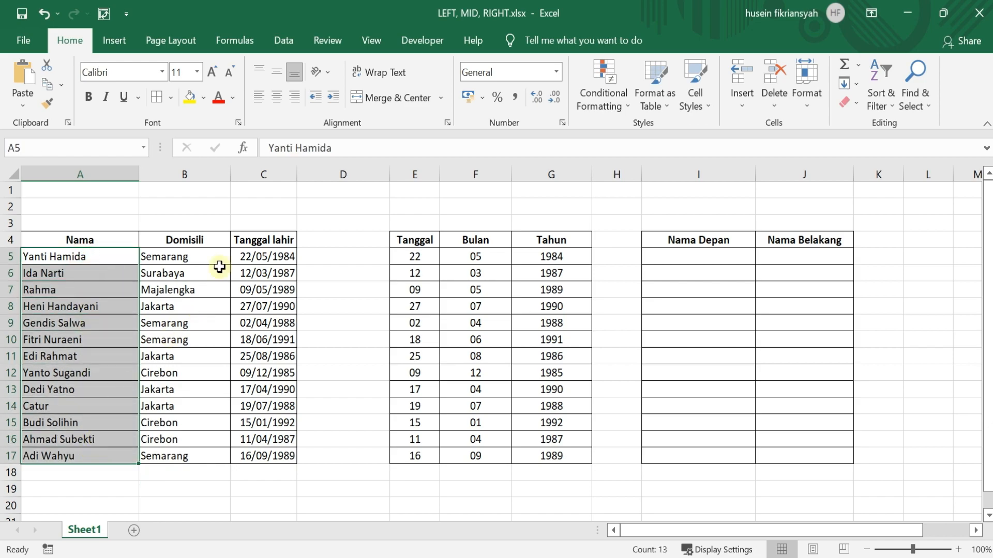
click(282, 41)
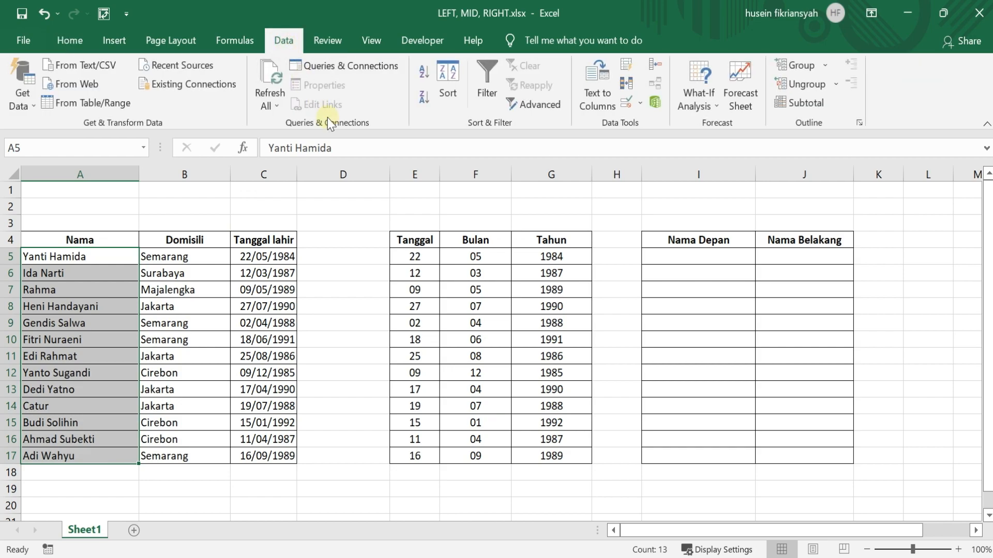
click(596, 98)
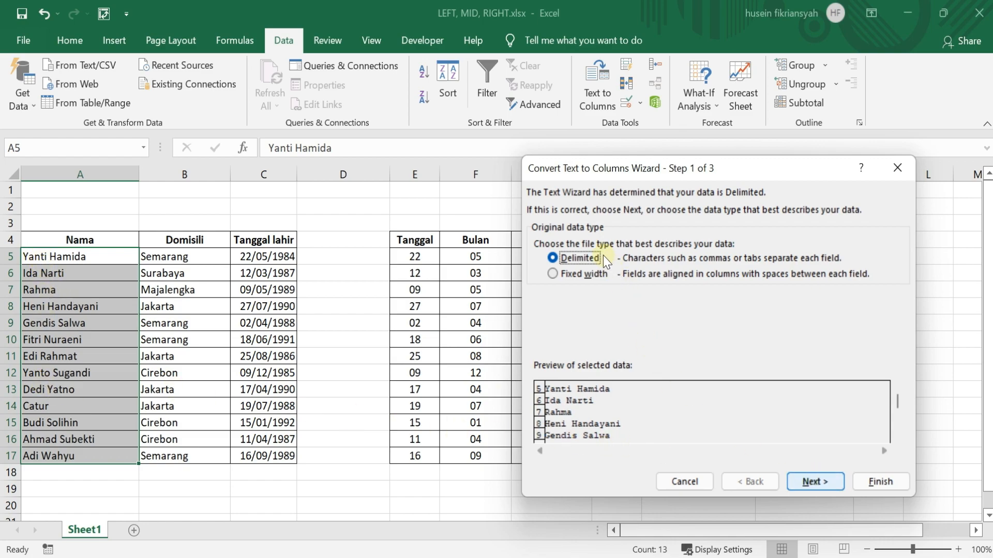
click(811, 479)
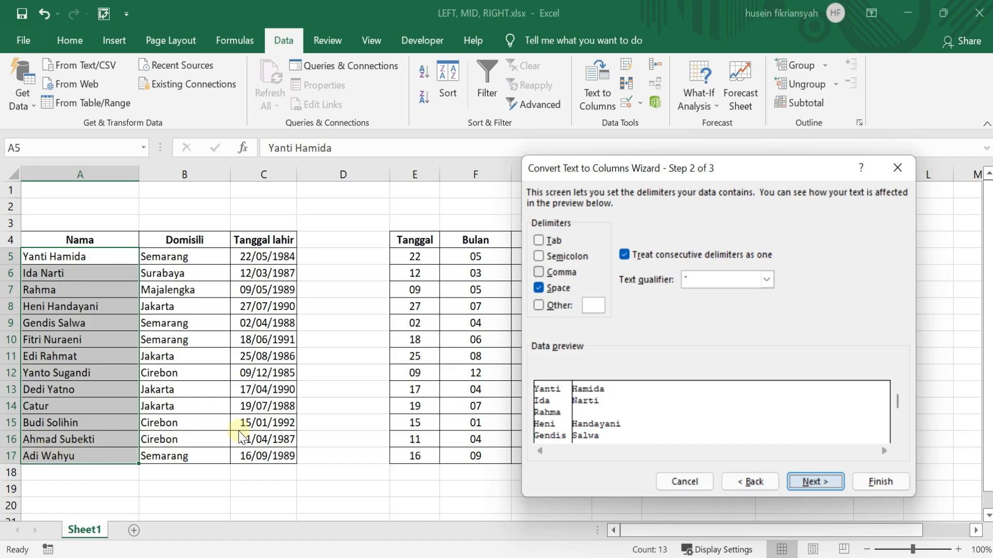
- Try the Semicolon, Comma and Space delimiters against the data preview, leaving only Space selected
click(539, 255)
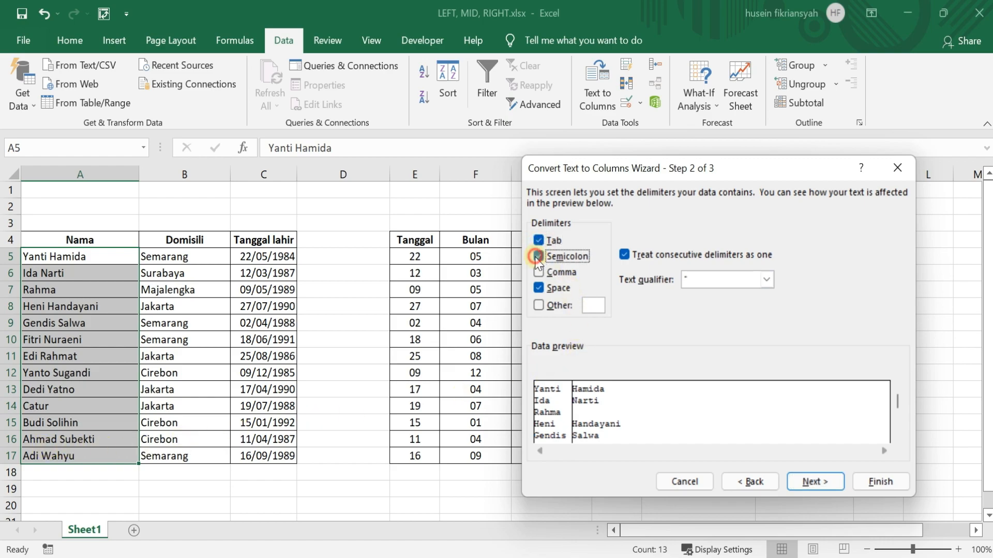
click(539, 256)
click(540, 289)
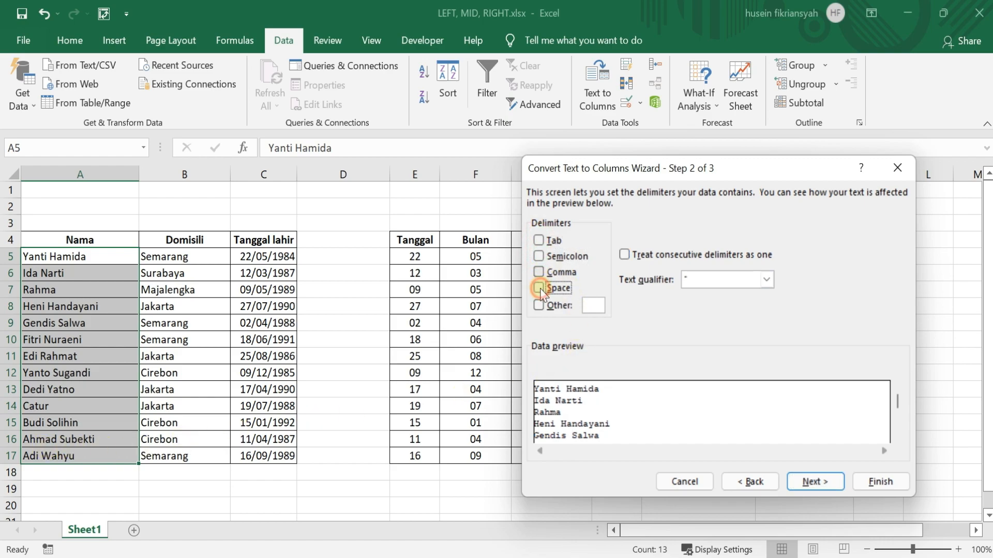
click(543, 289)
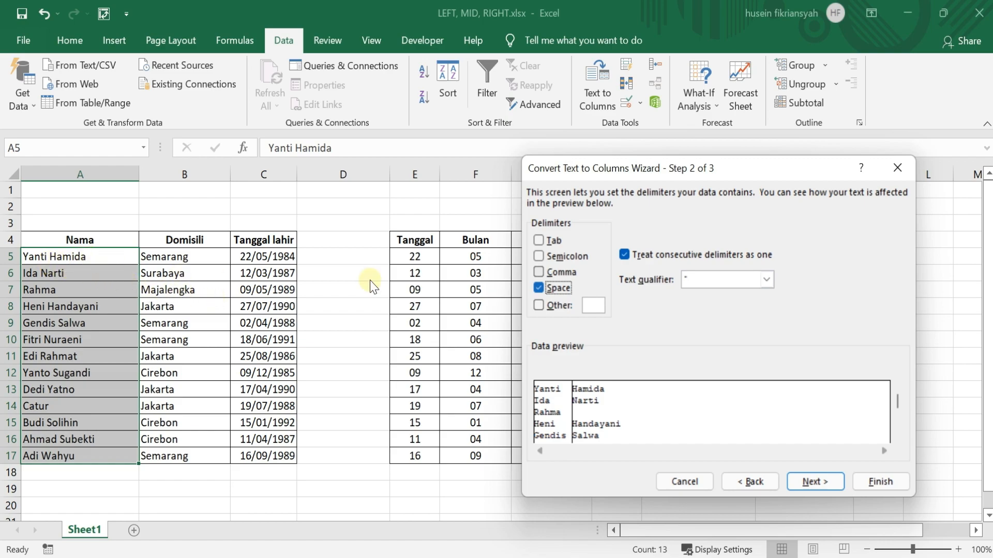
click(539, 256)
click(539, 257)
click(539, 273)
click(539, 256)
click(539, 272)
click(539, 257)
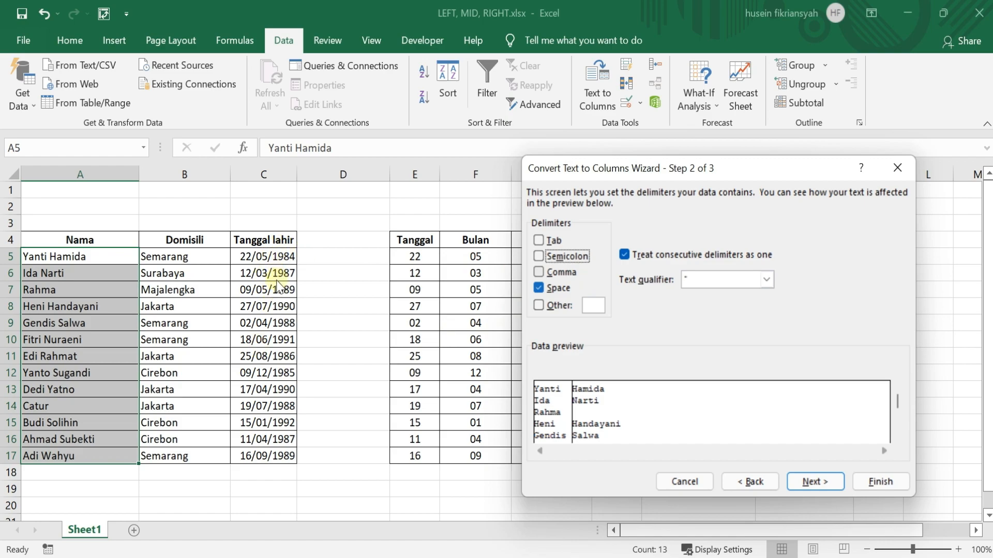
- Try a hyphen as the Other delimiter instead of Space, and restore Space as the only delimiter
click(538, 305)
click(539, 289)
click(596, 304)
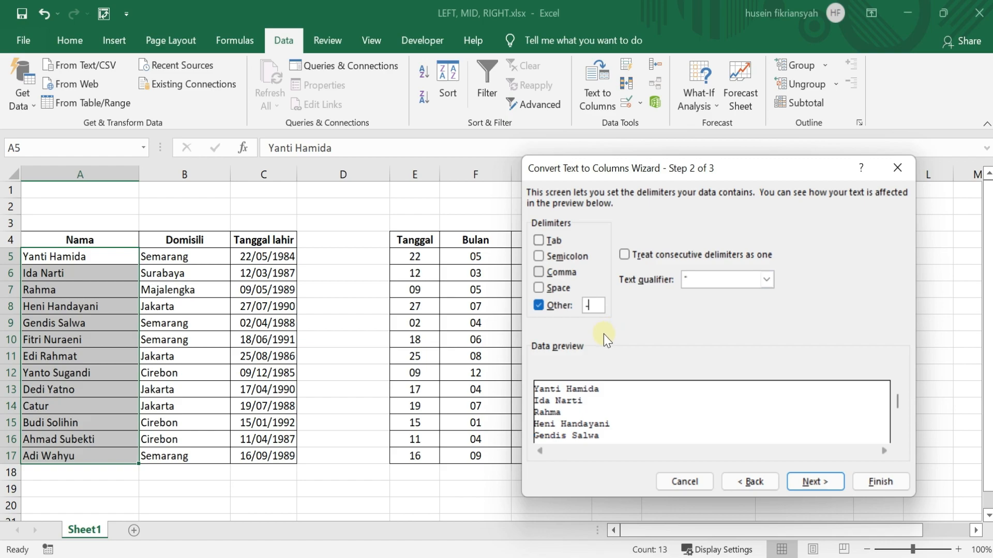
key(BackSpace)
click(538, 306)
click(538, 288)
click(538, 305)
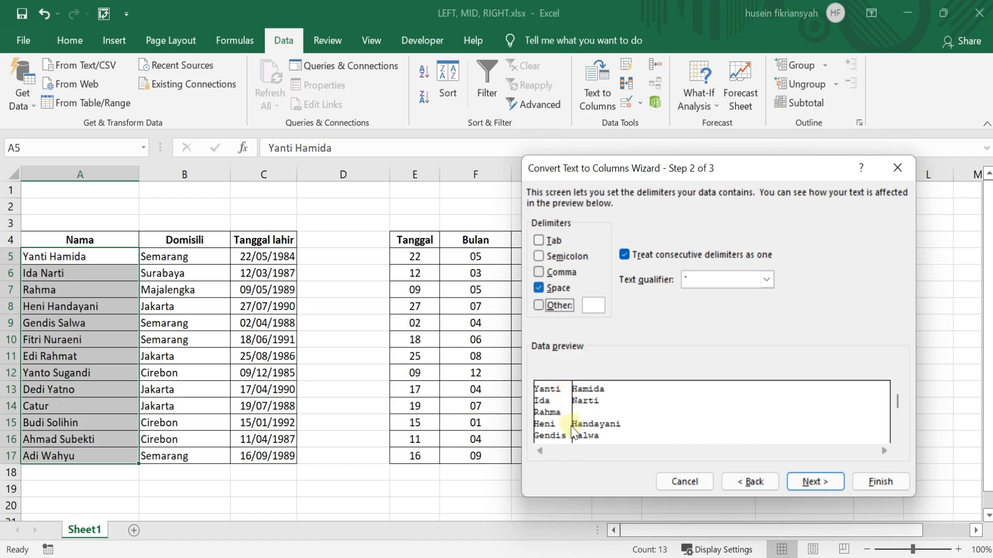
- Set the split's destination to $I$5, keeping the General format, and finish the conversion, replacing the existing data
click(818, 481)
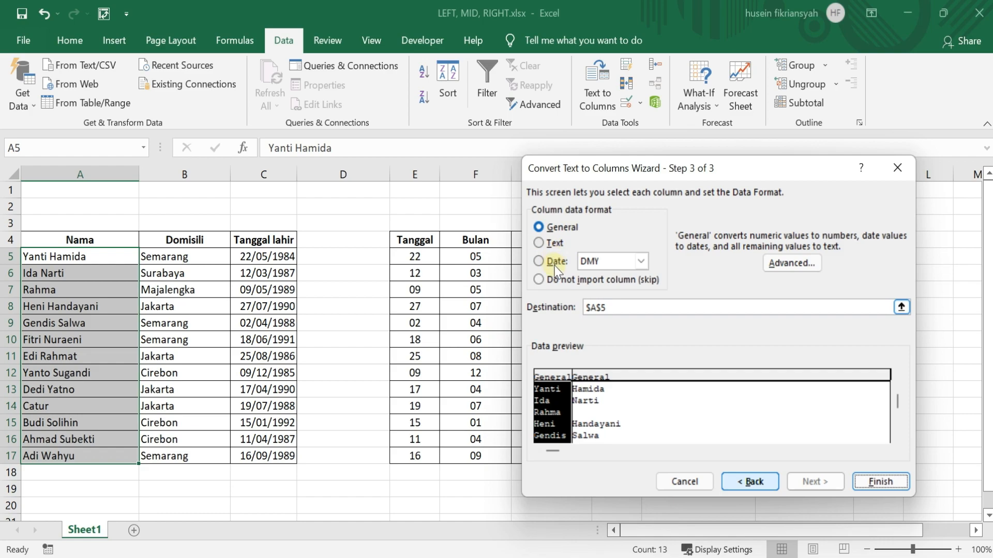
click(603, 308)
drag(675, 170, 347, 185)
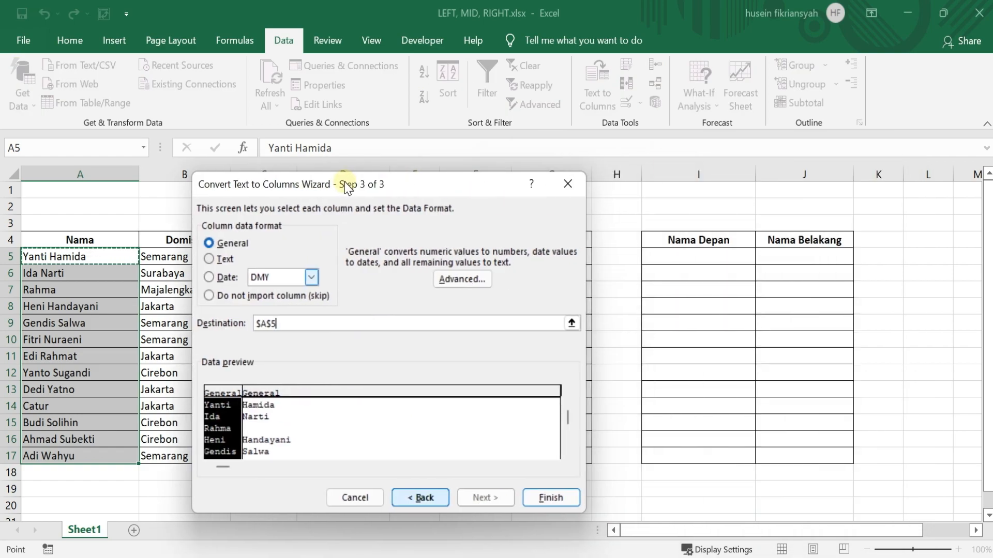
drag(439, 184, 645, 353)
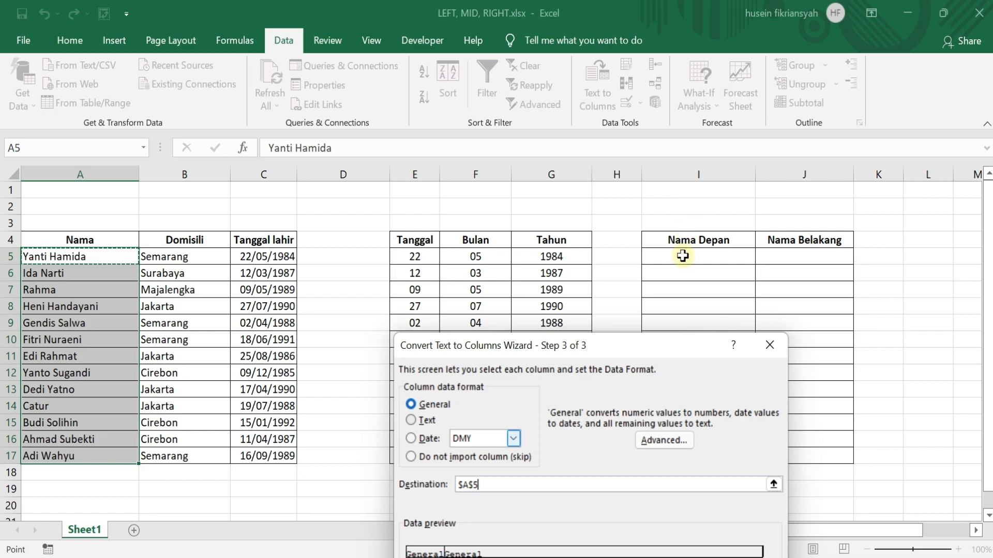
drag(568, 352, 607, 248)
click(508, 380)
key(BackSpace)
key(Caps_Lock)
text(I)
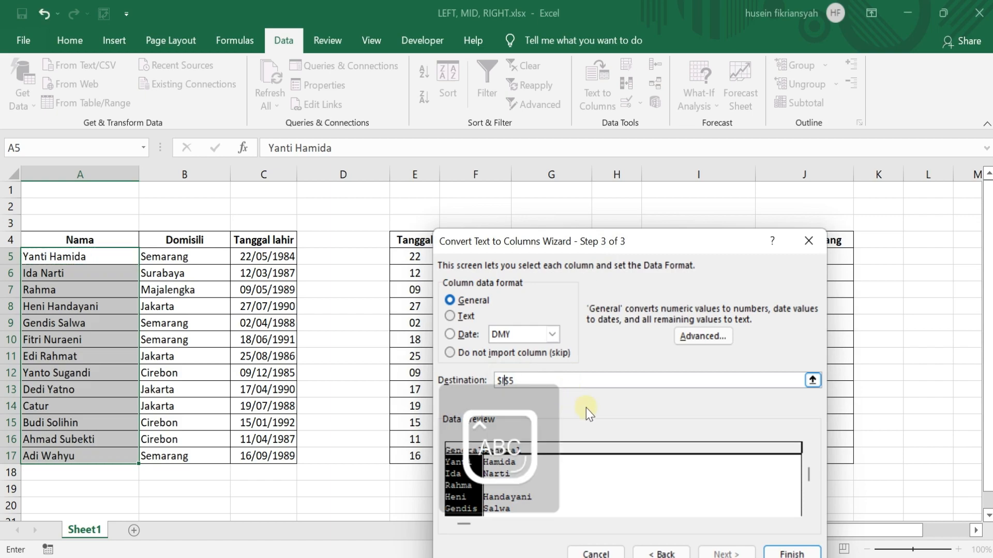
key(Caps_Lock)
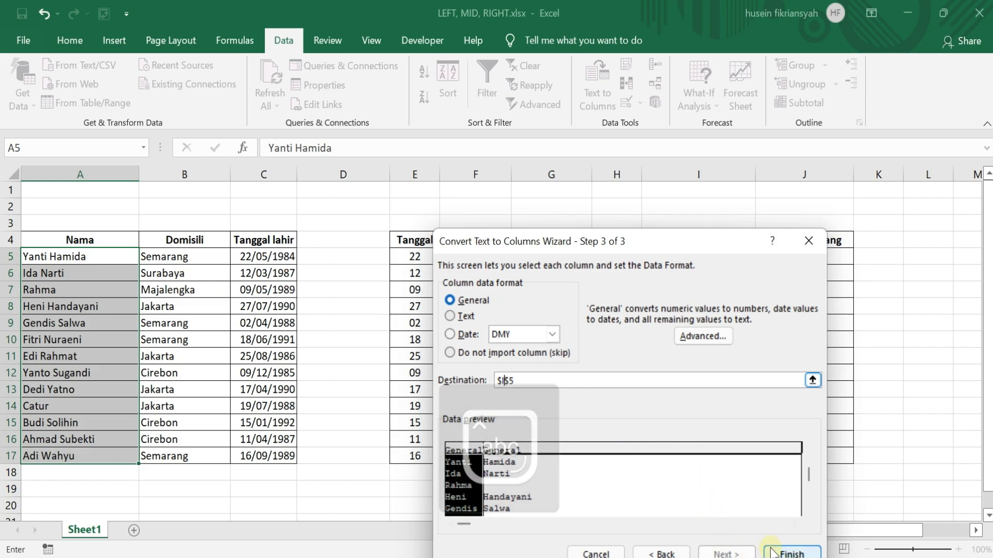
click(792, 552)
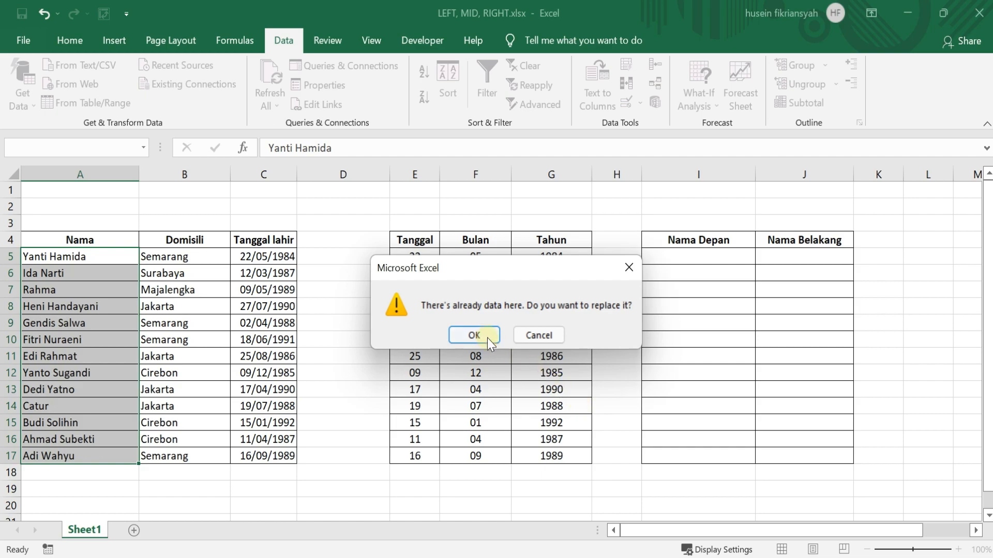
click(474, 336)
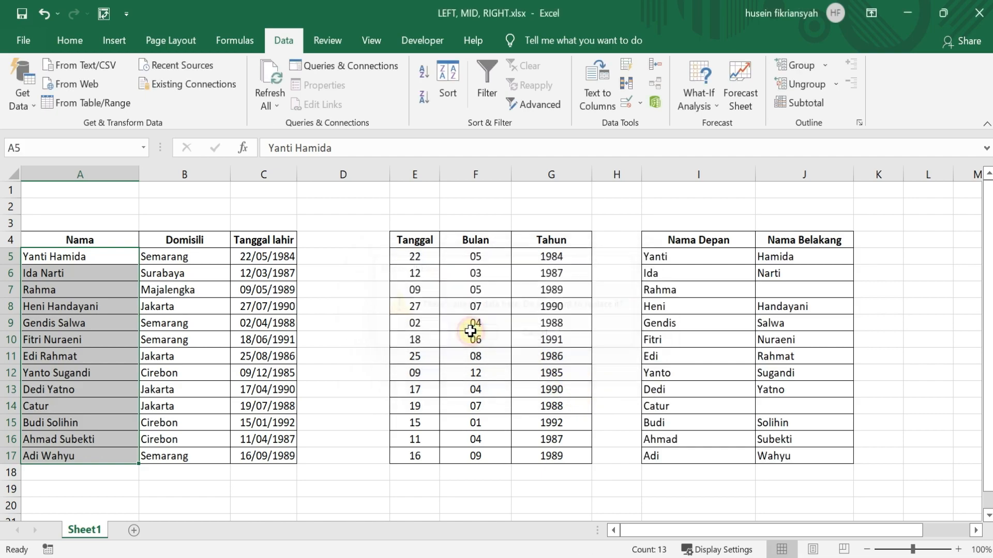
- Review the split first and last names in I5:J17, including the rows with single-word names
click(714, 327)
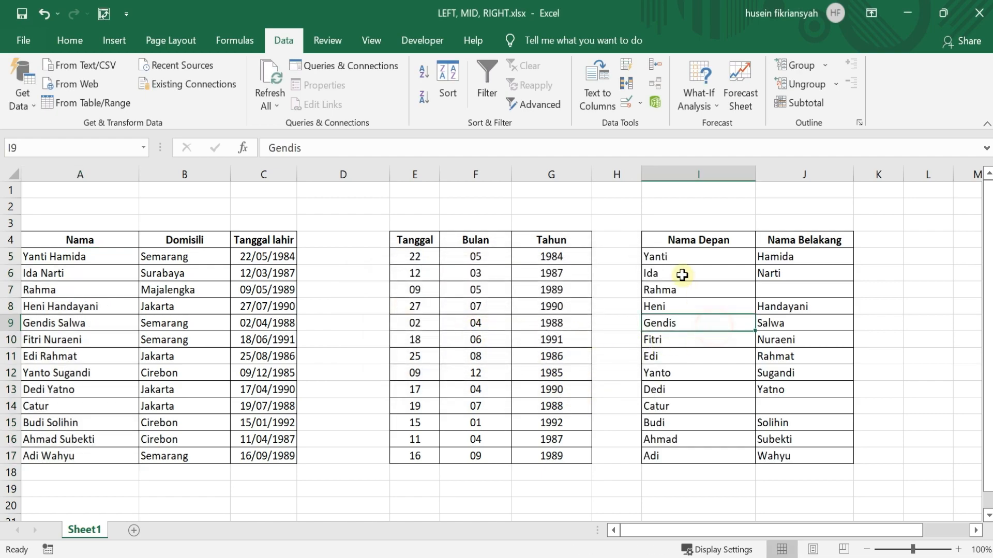
drag(656, 259, 791, 456)
click(814, 433)
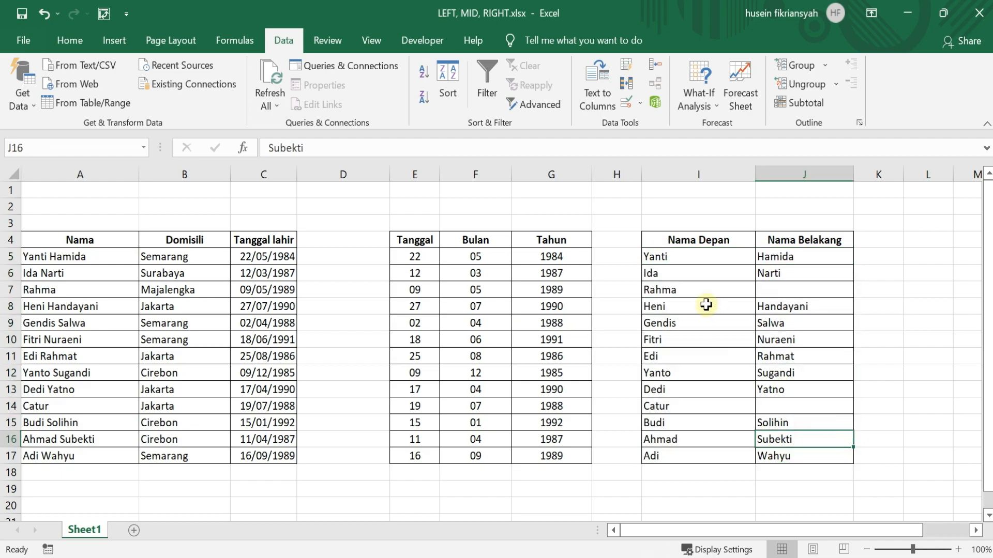
click(683, 257)
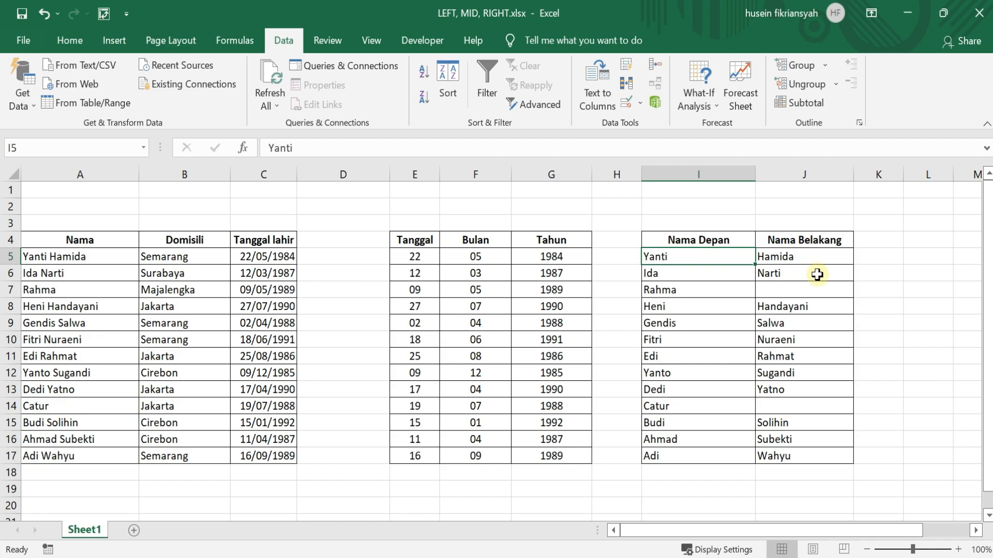
click(831, 256)
click(716, 274)
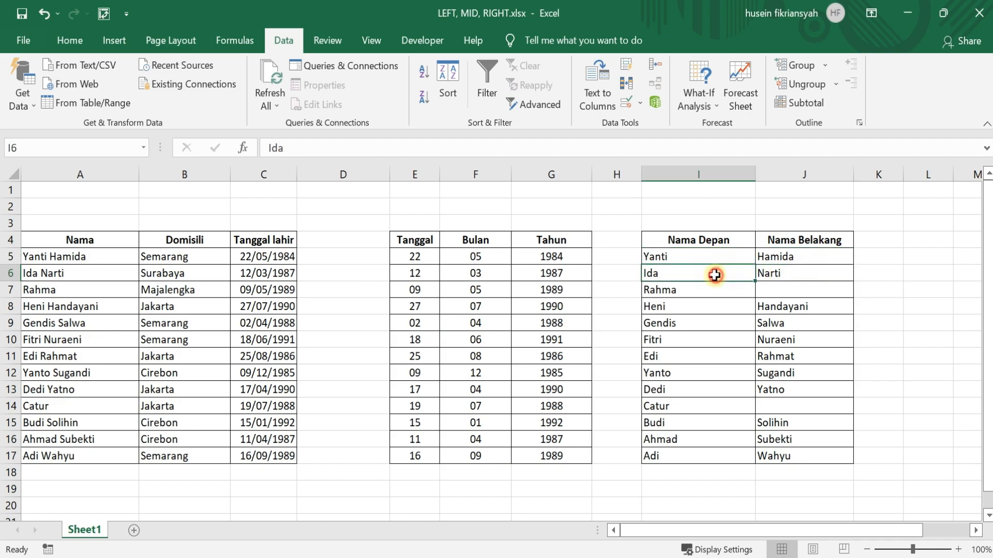
click(790, 274)
click(728, 289)
click(780, 288)
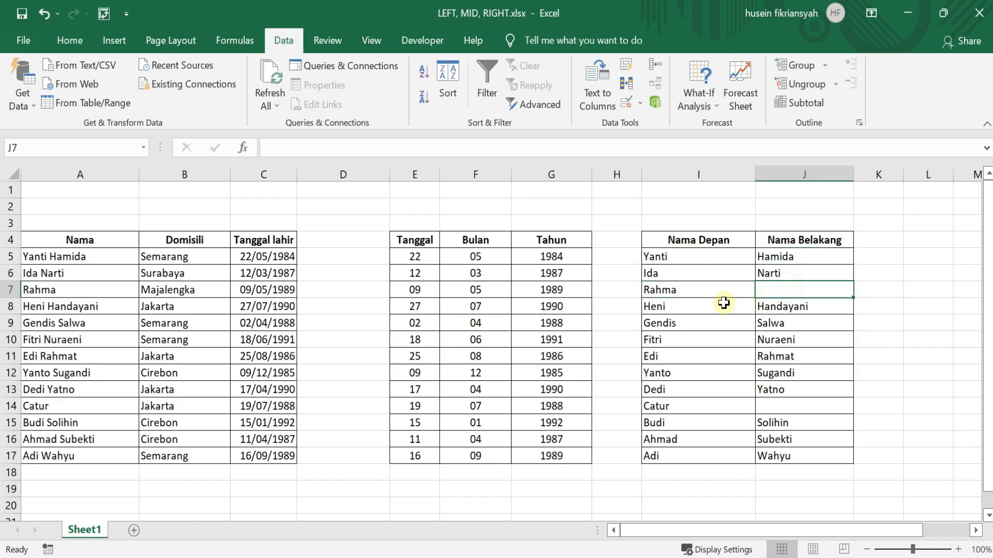
click(772, 412)
mouse_move(672, 258)
mouse_down()
mouse_move(864, 274)
mouse_move(818, 372)
mouse_move(802, 449)
mouse_up()
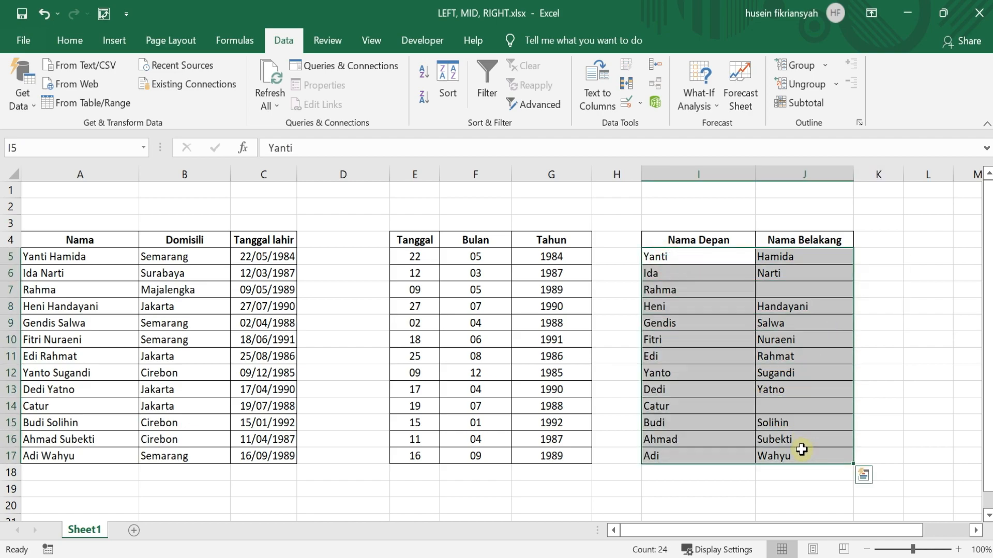